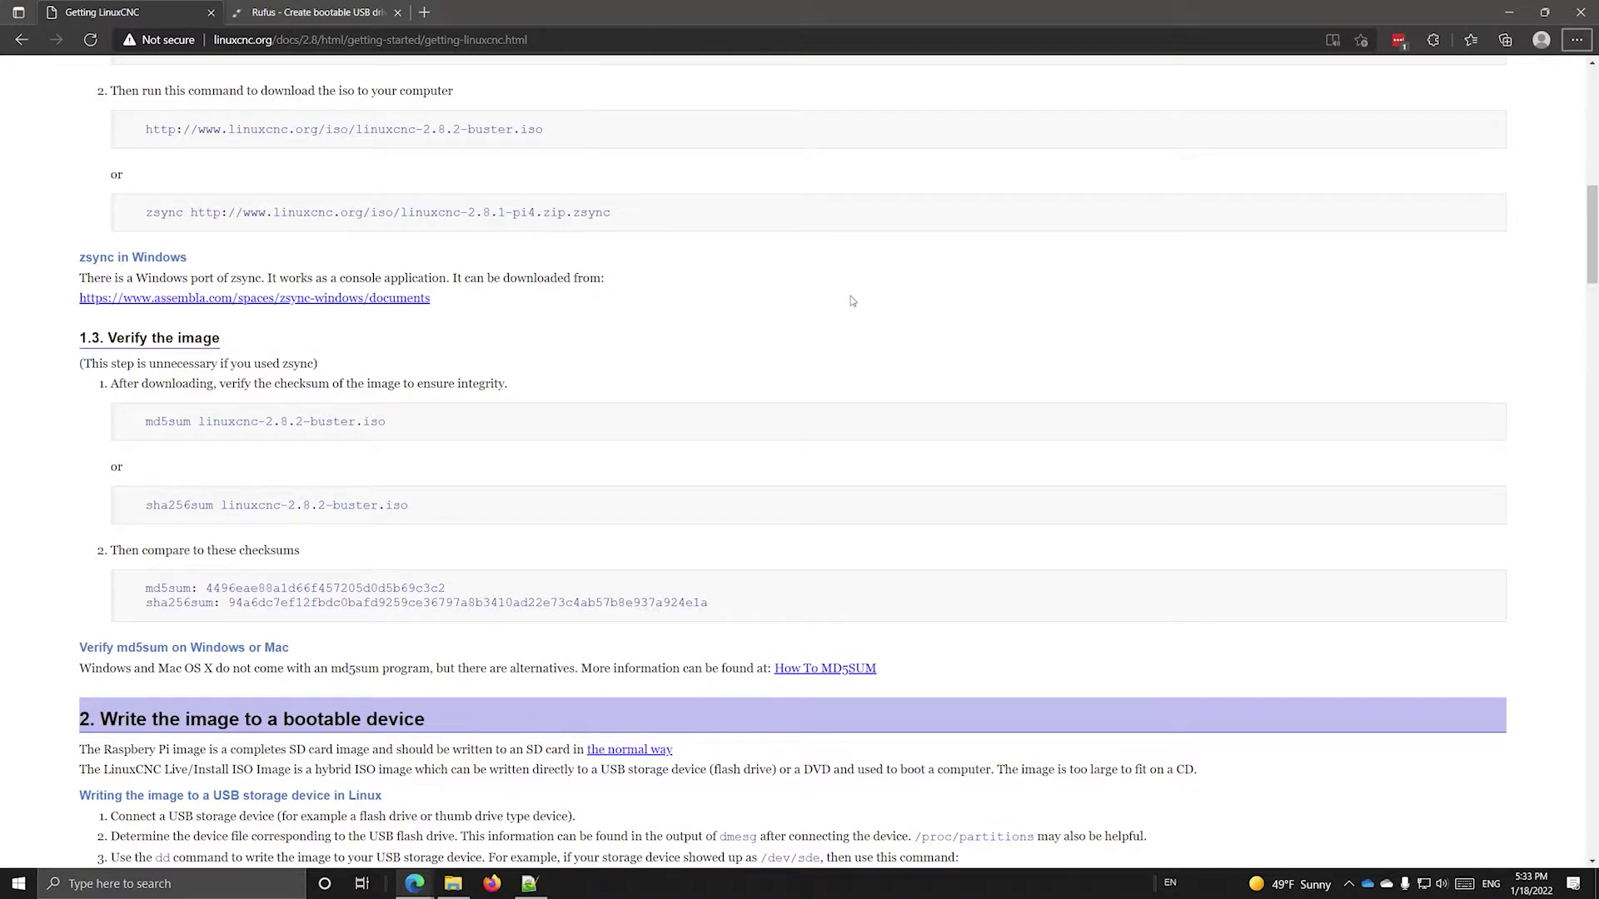
scroll(598, 377, "up", 15)
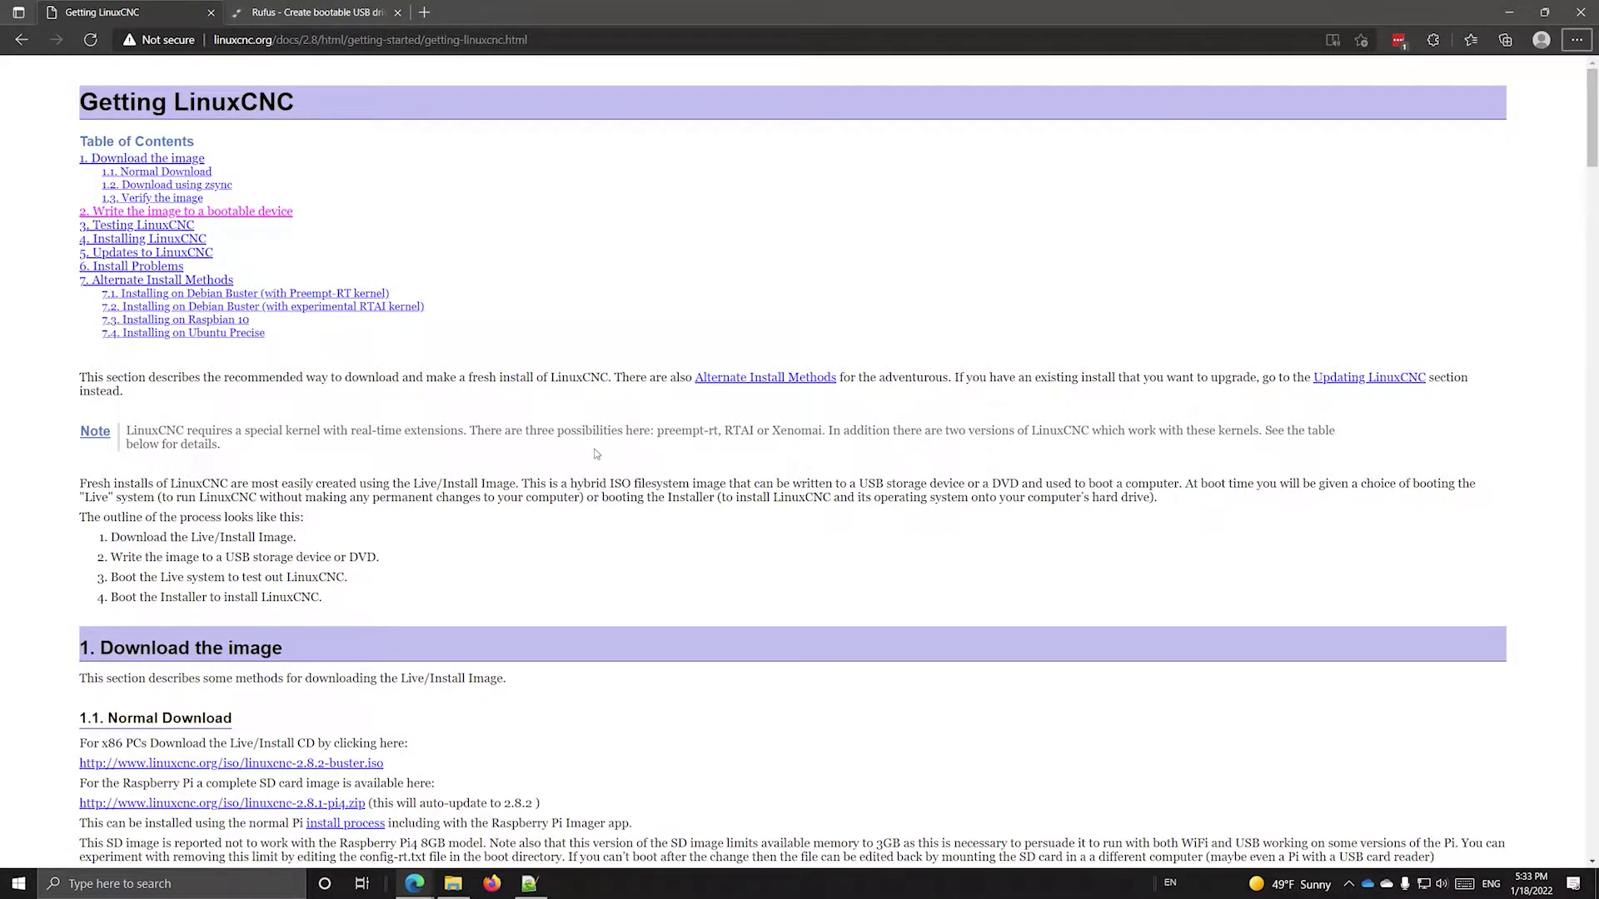
scroll(596, 454, "down", 3)
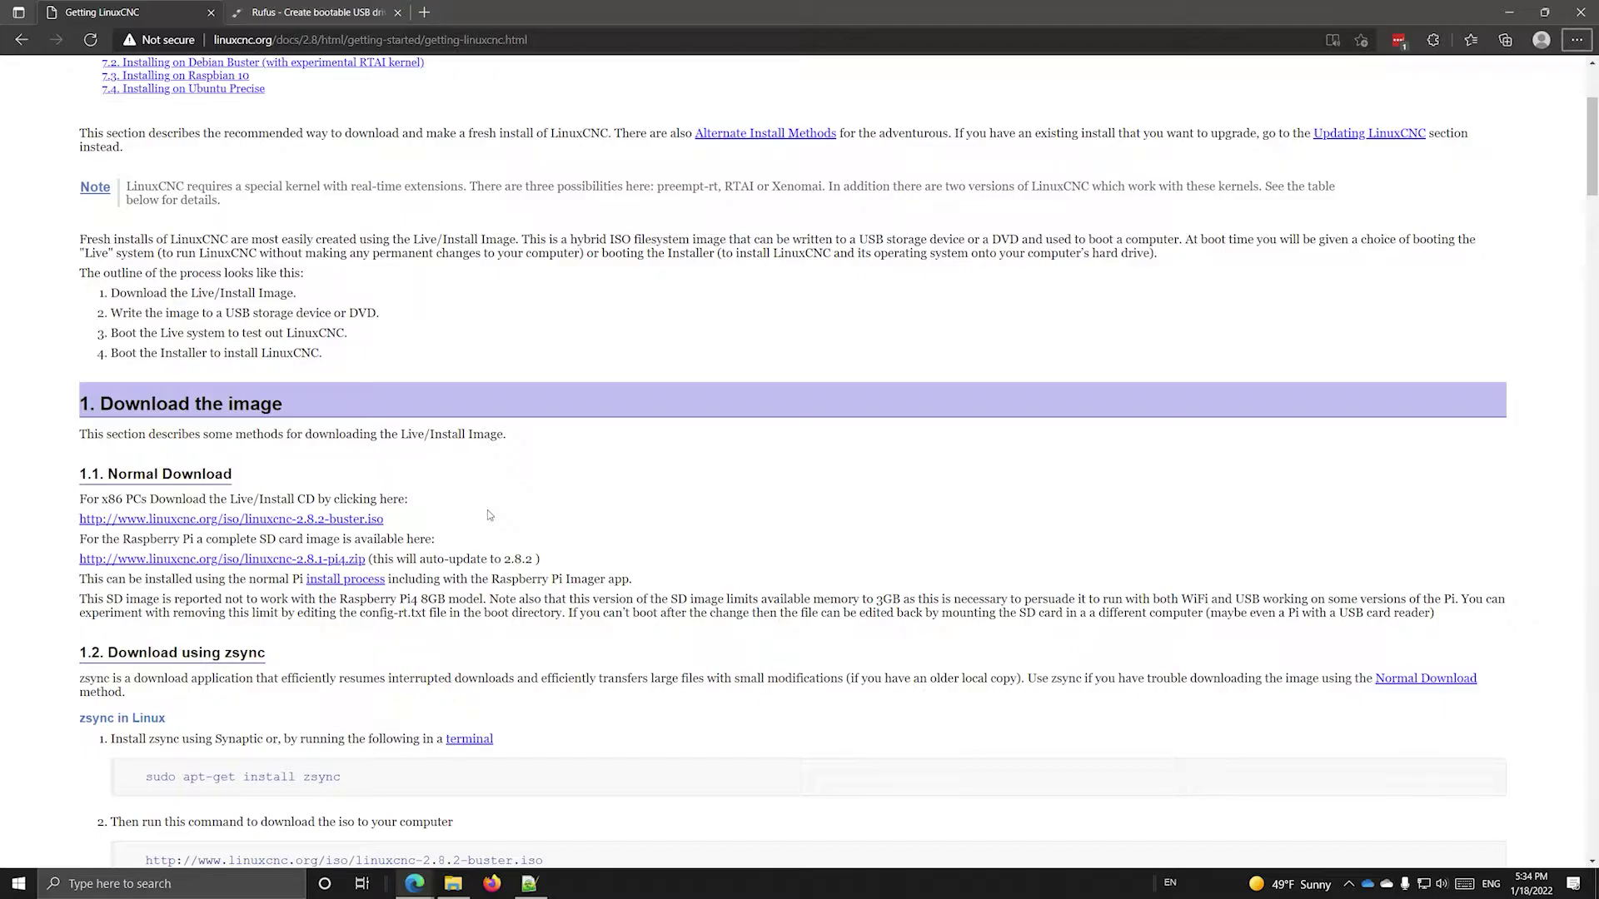
scroll(489, 516, "up", 3)
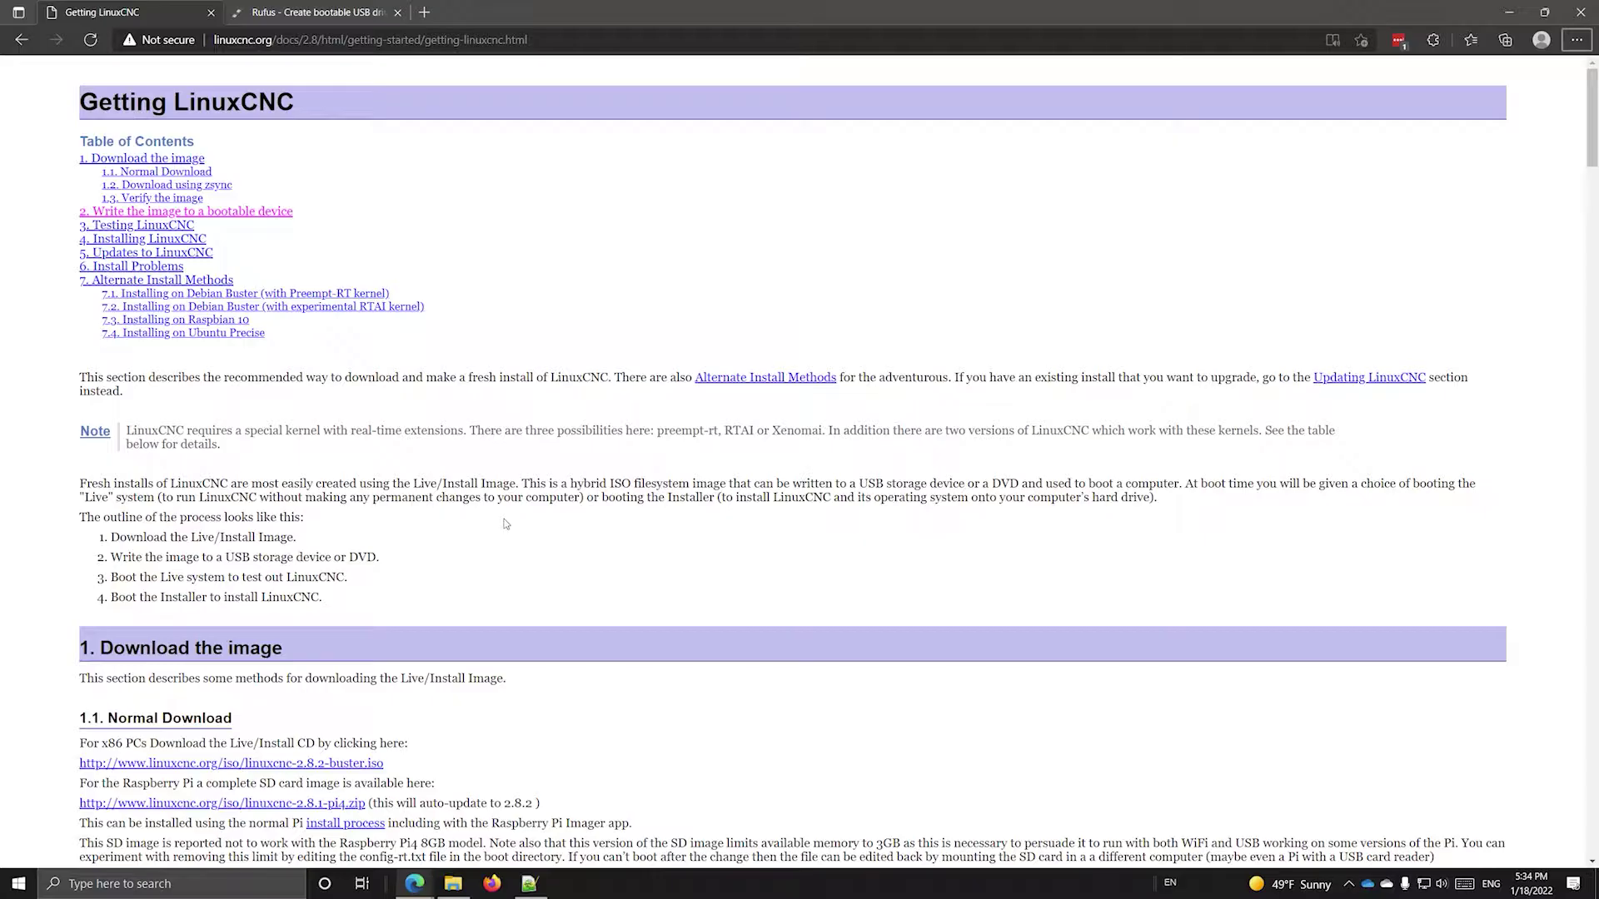
scroll(577, 576, "down", 3)
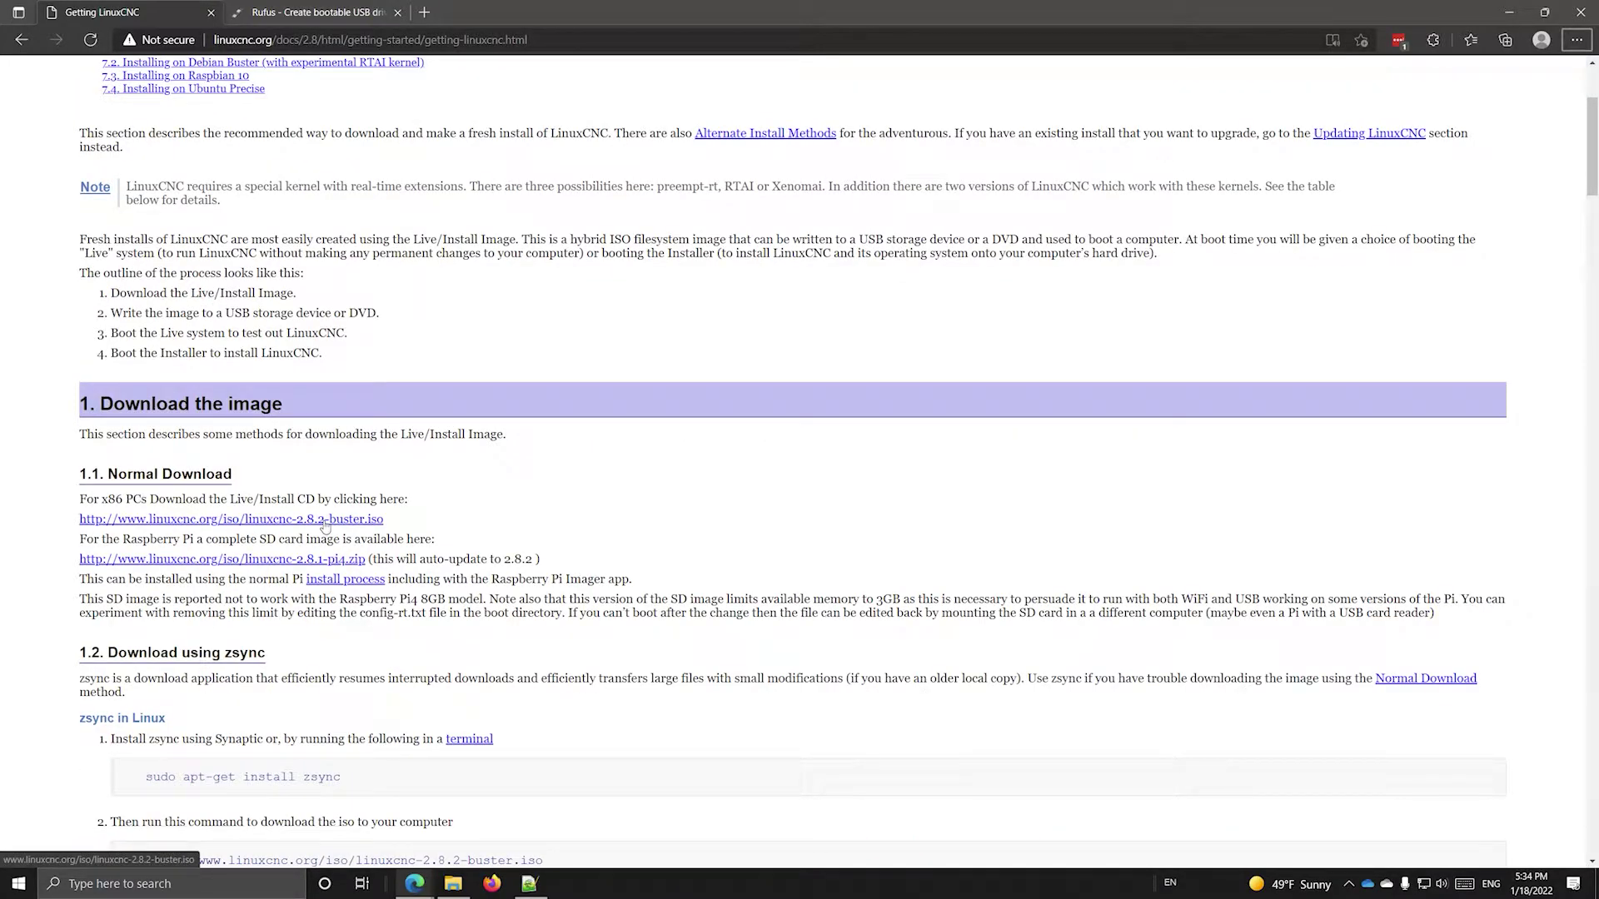
- Start downloading linuxcnc-2.8.2-buster.iso, then switch to the Rufus website
left_click(323, 523)
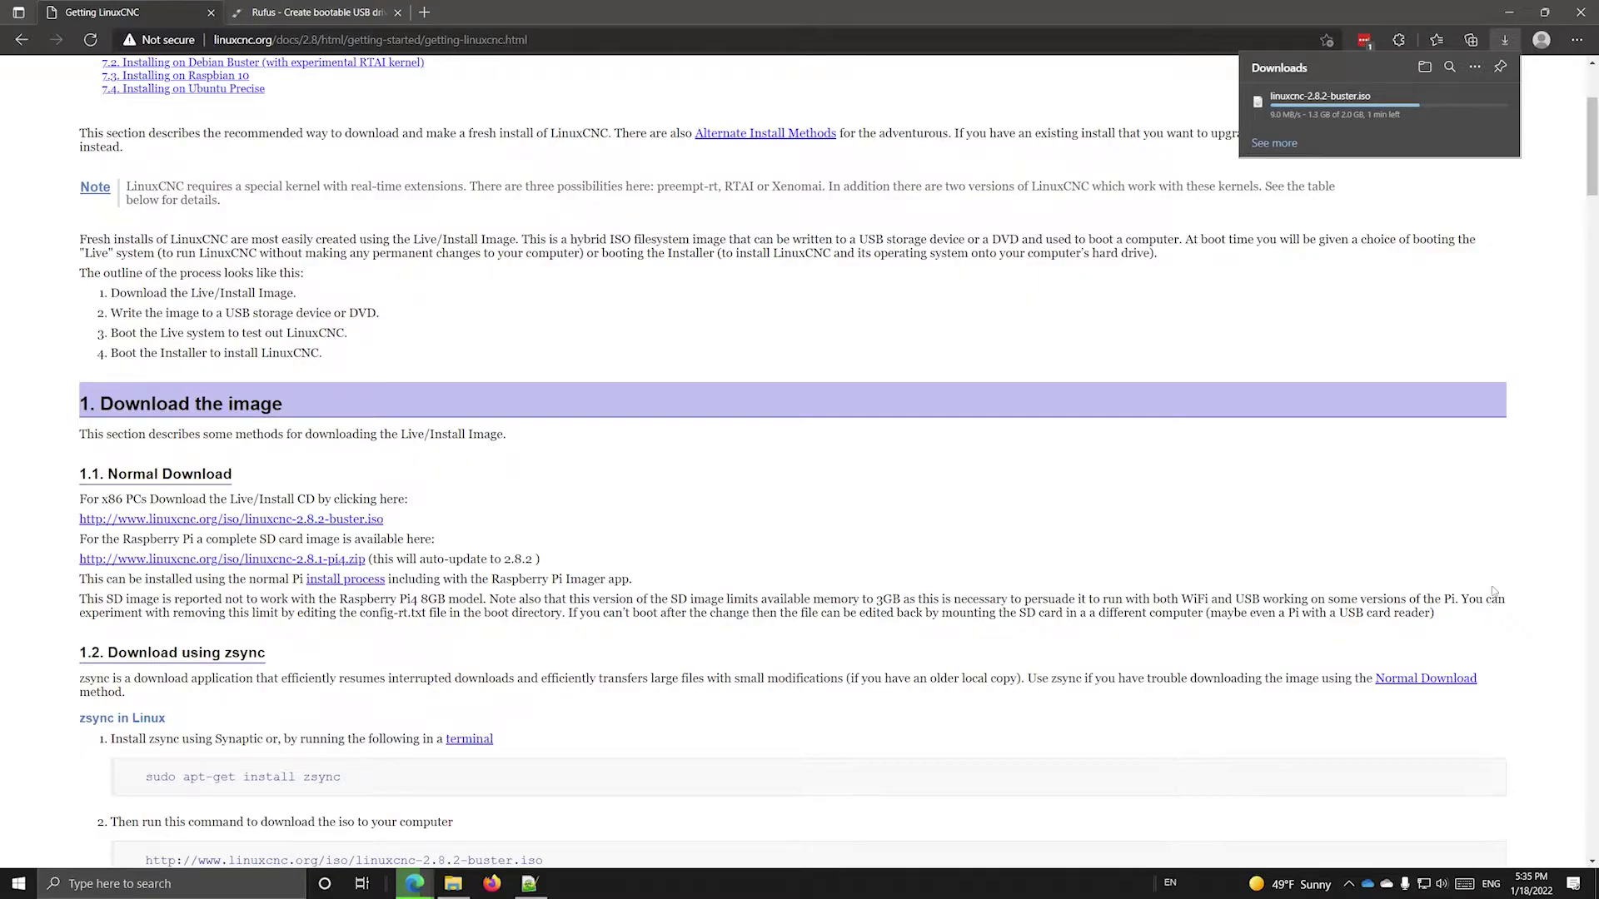
left_click(278, 17)
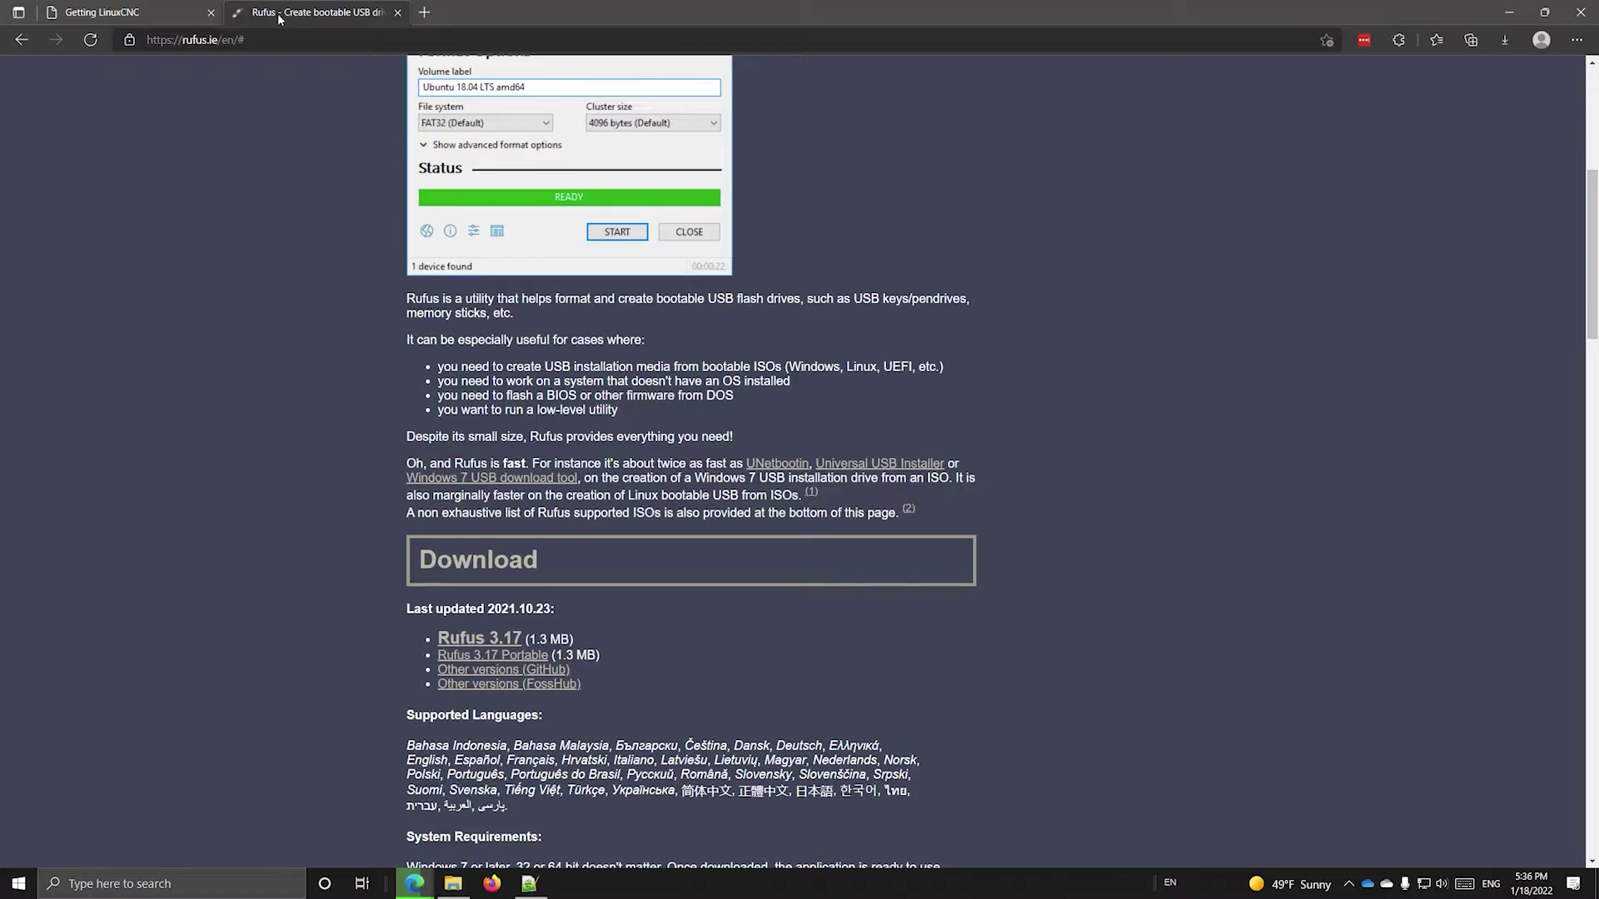
- Download rufus-3.17.exe and watch both downloads finish, the ISO reaching 2.0 GB
left_click(479, 642)
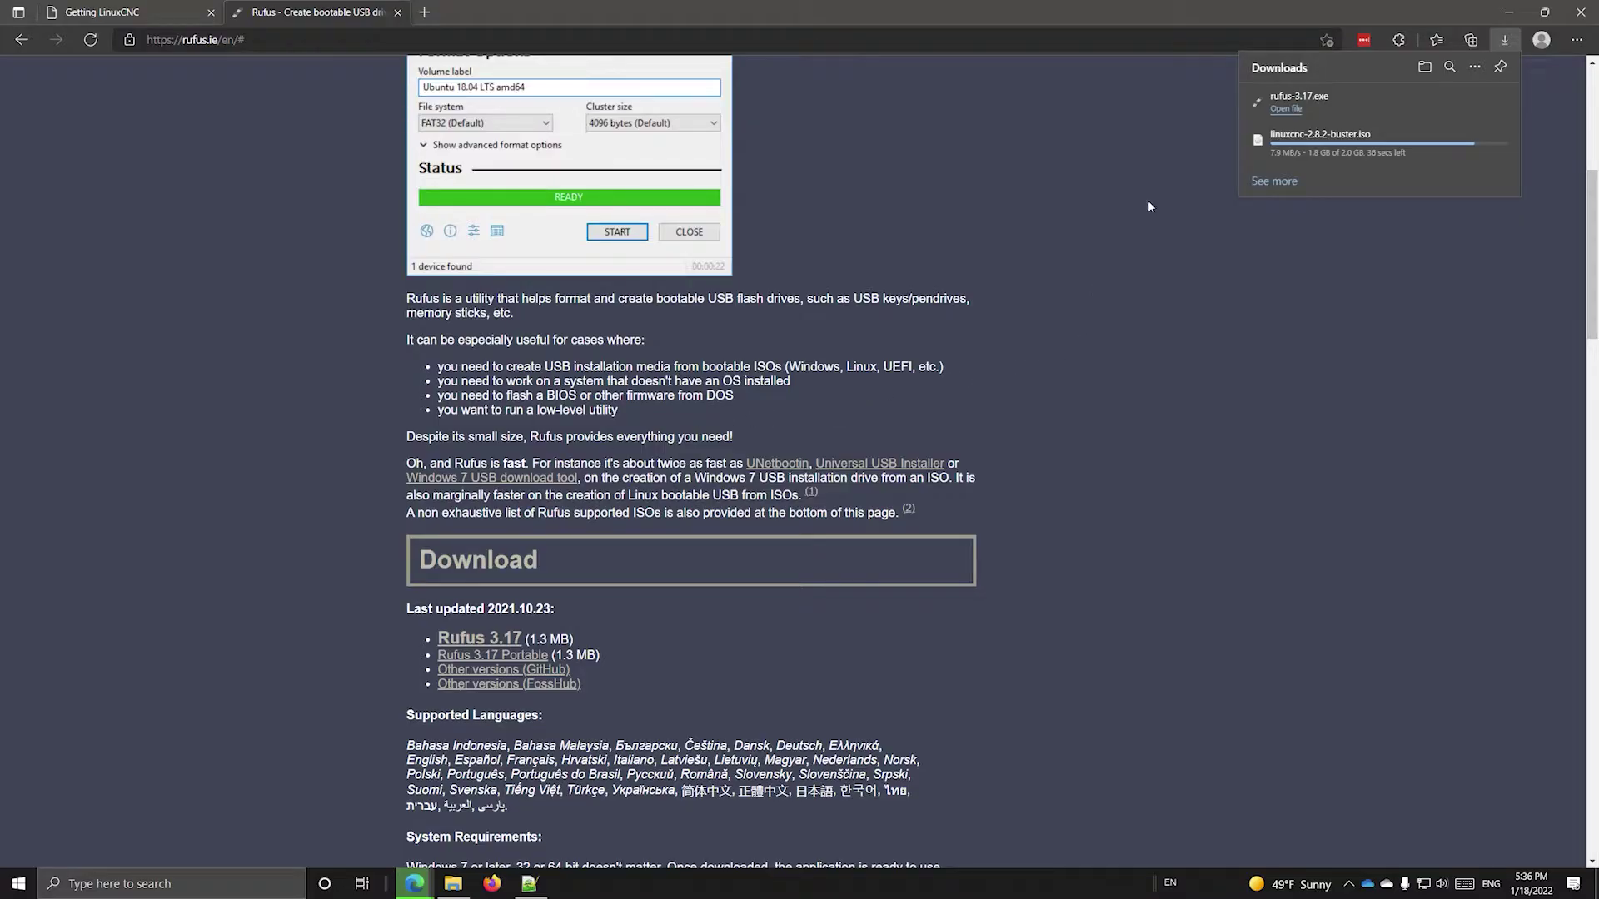
mouse_move(1288, 146)
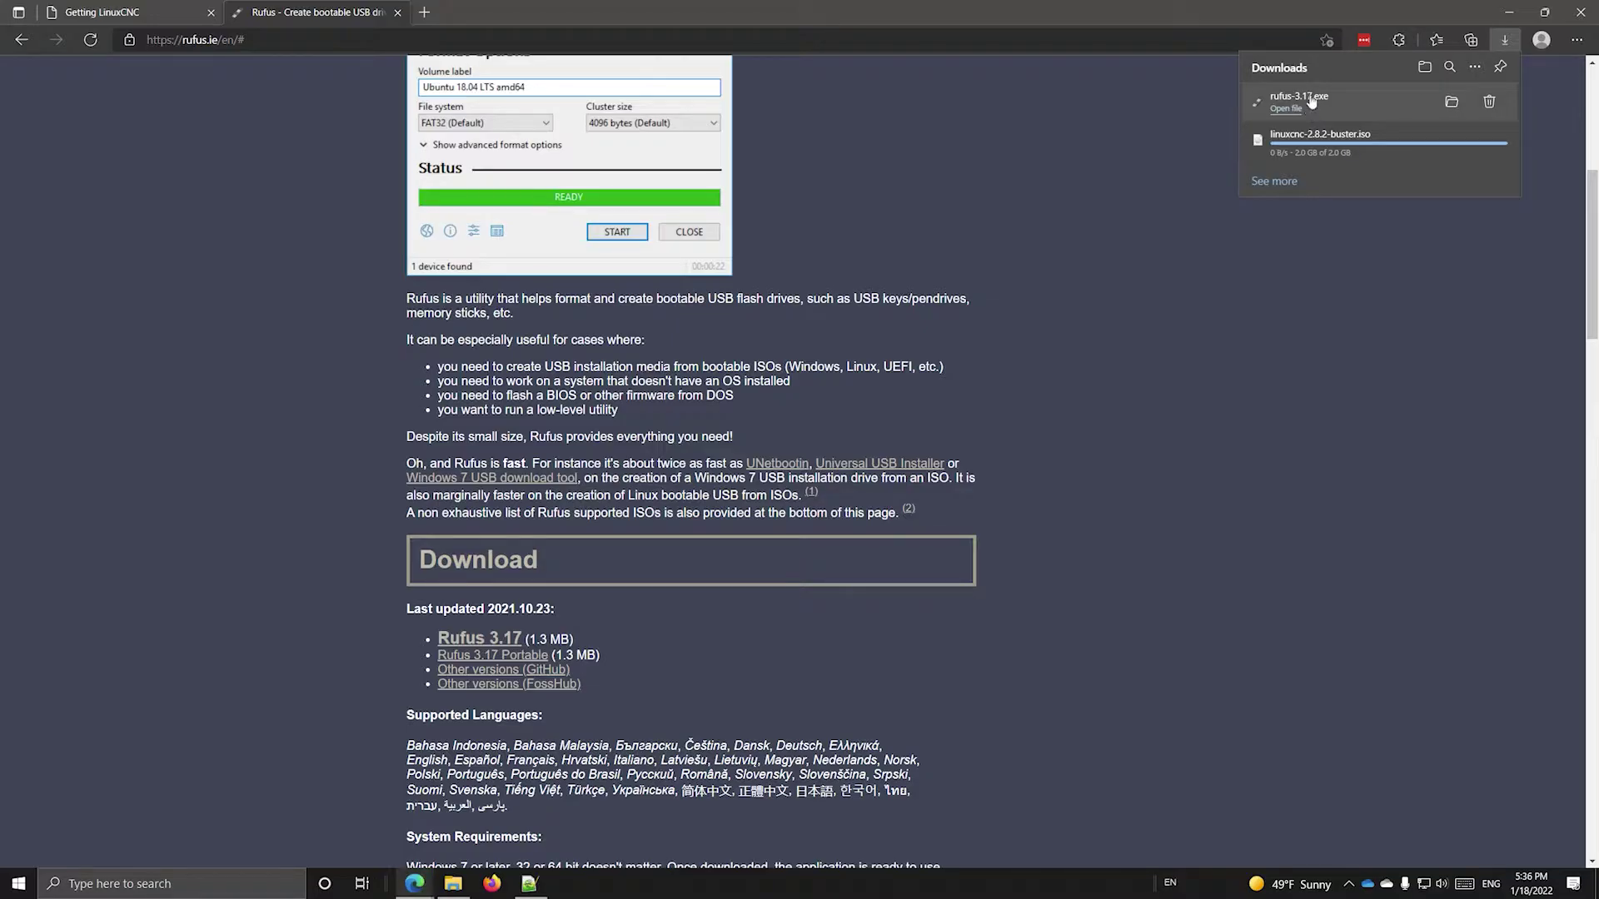
- Launch rufus-3.17.exe with administrator approval and select the KINGSTON 16 GB (G:) drive
left_click(1313, 99)
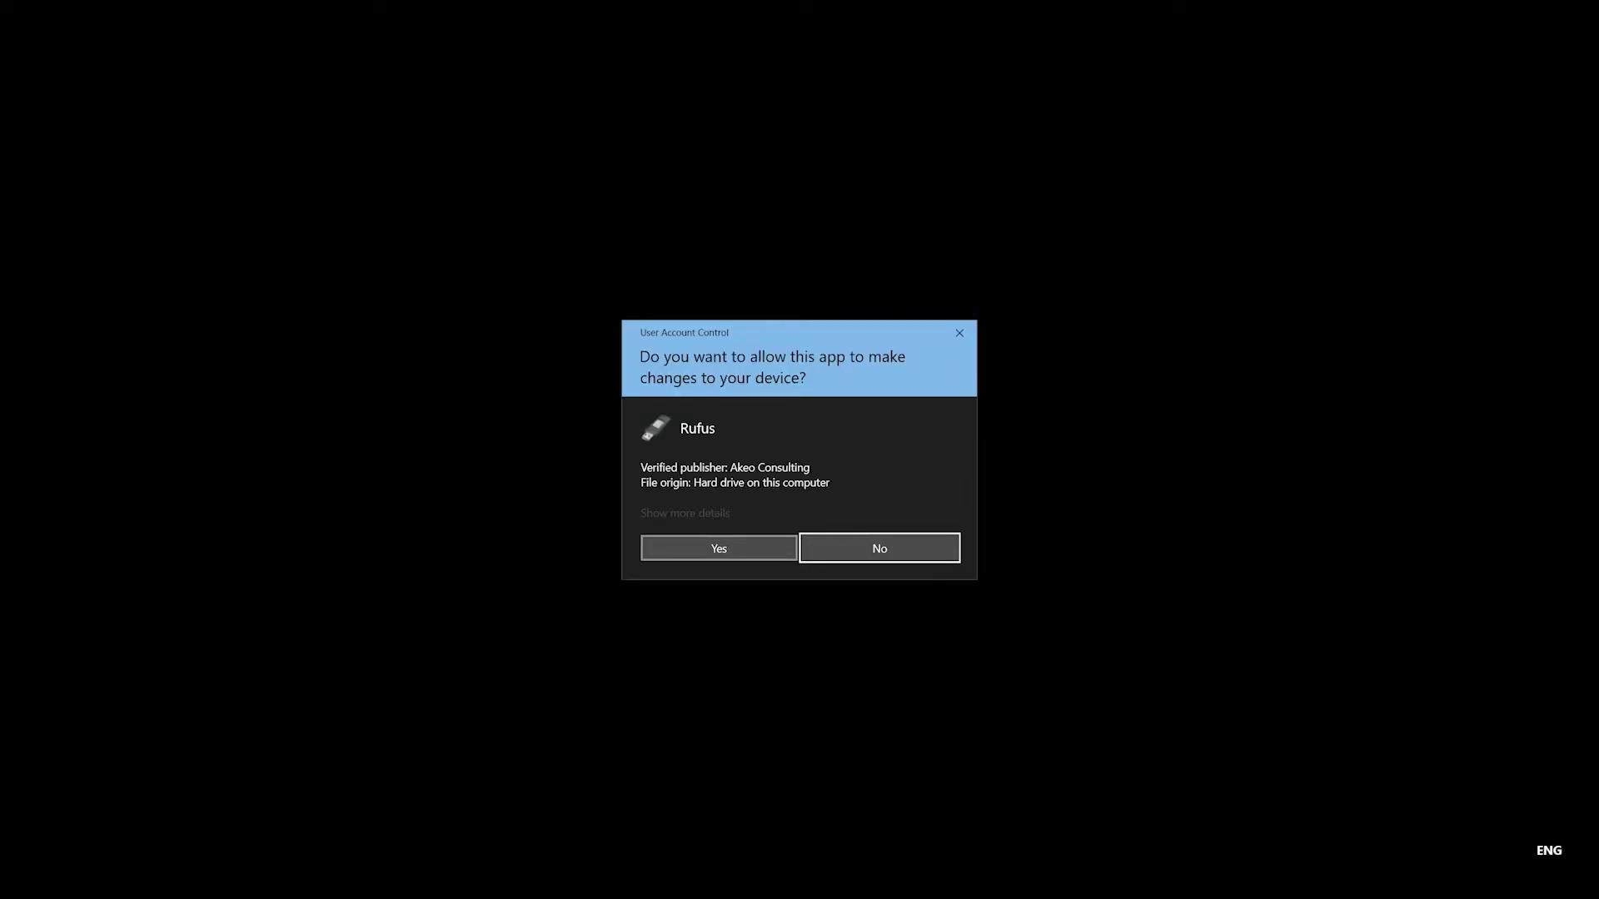
left_click(721, 542)
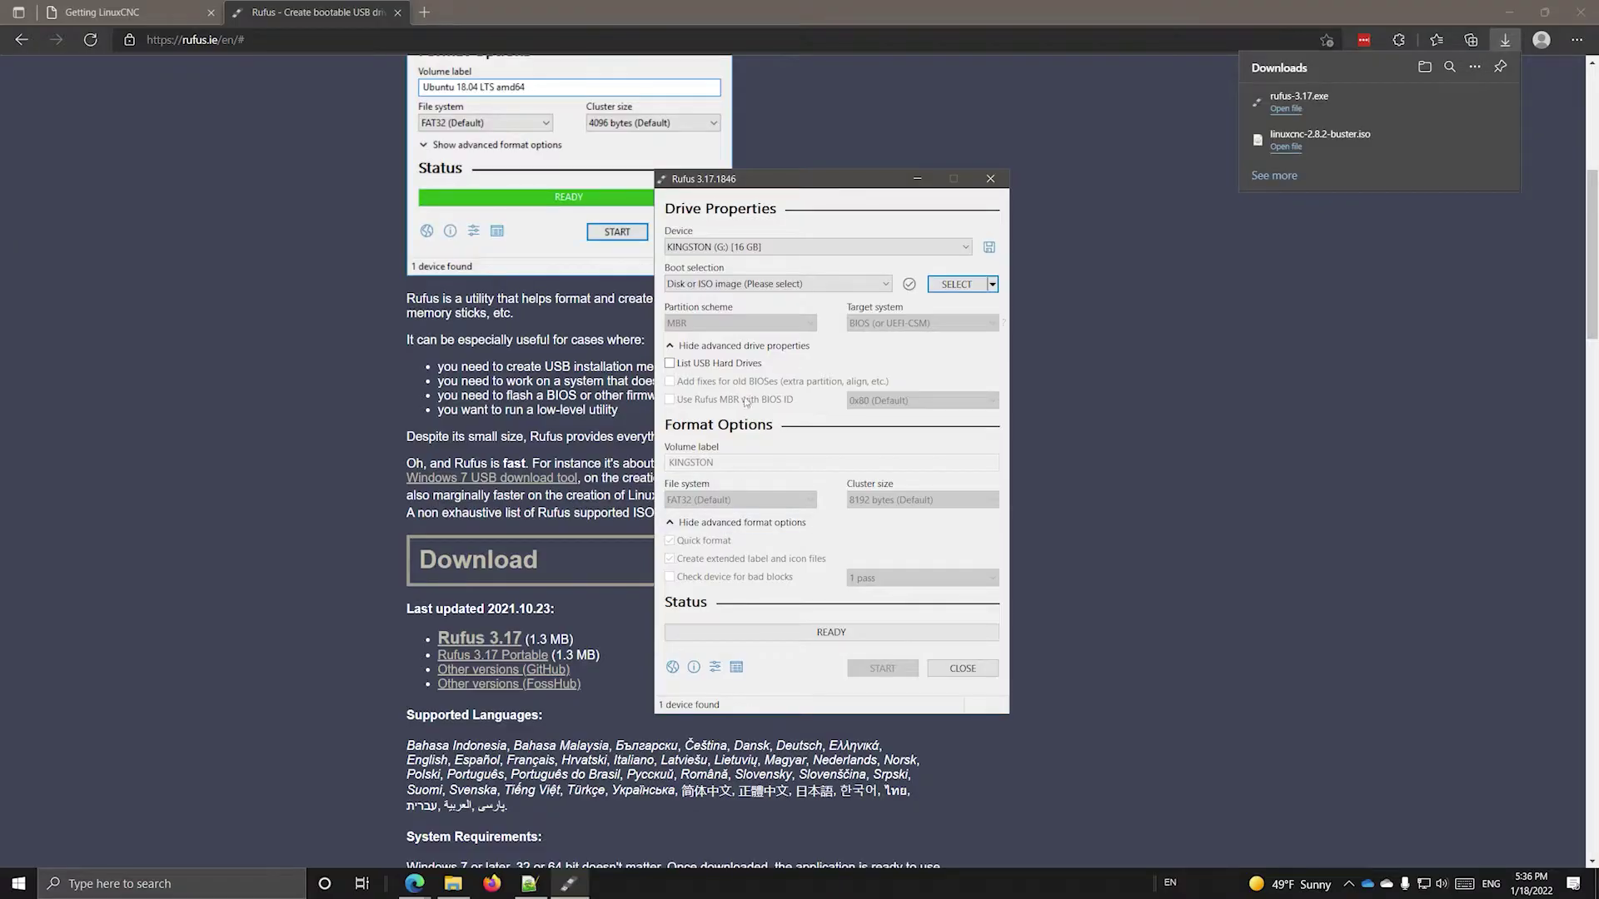
left_click(807, 247)
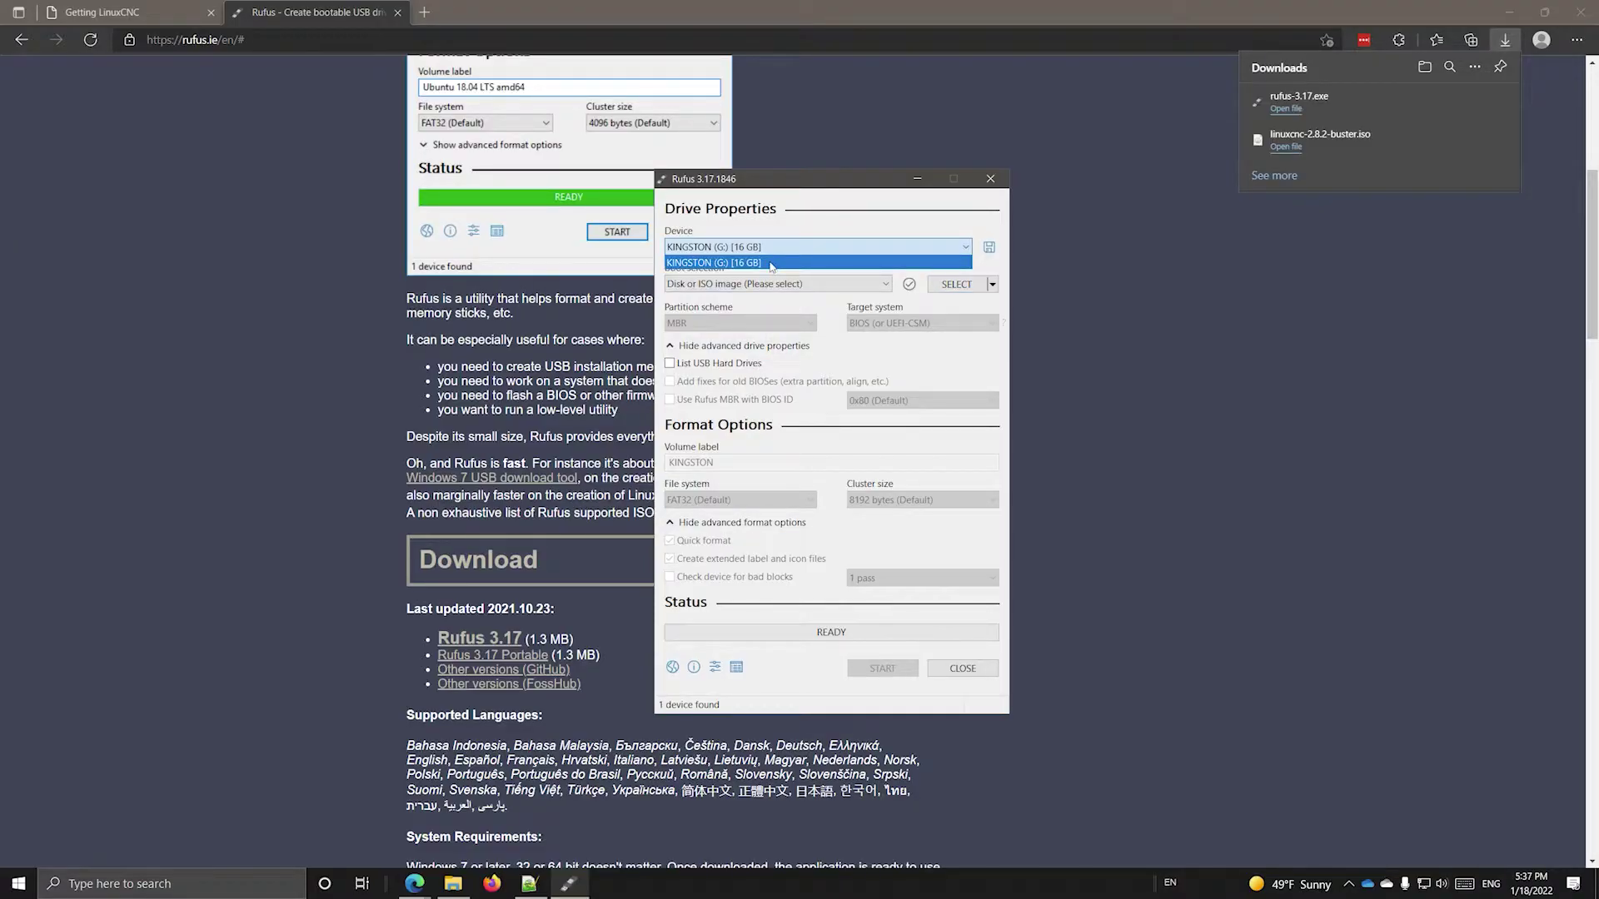
left_click(769, 261)
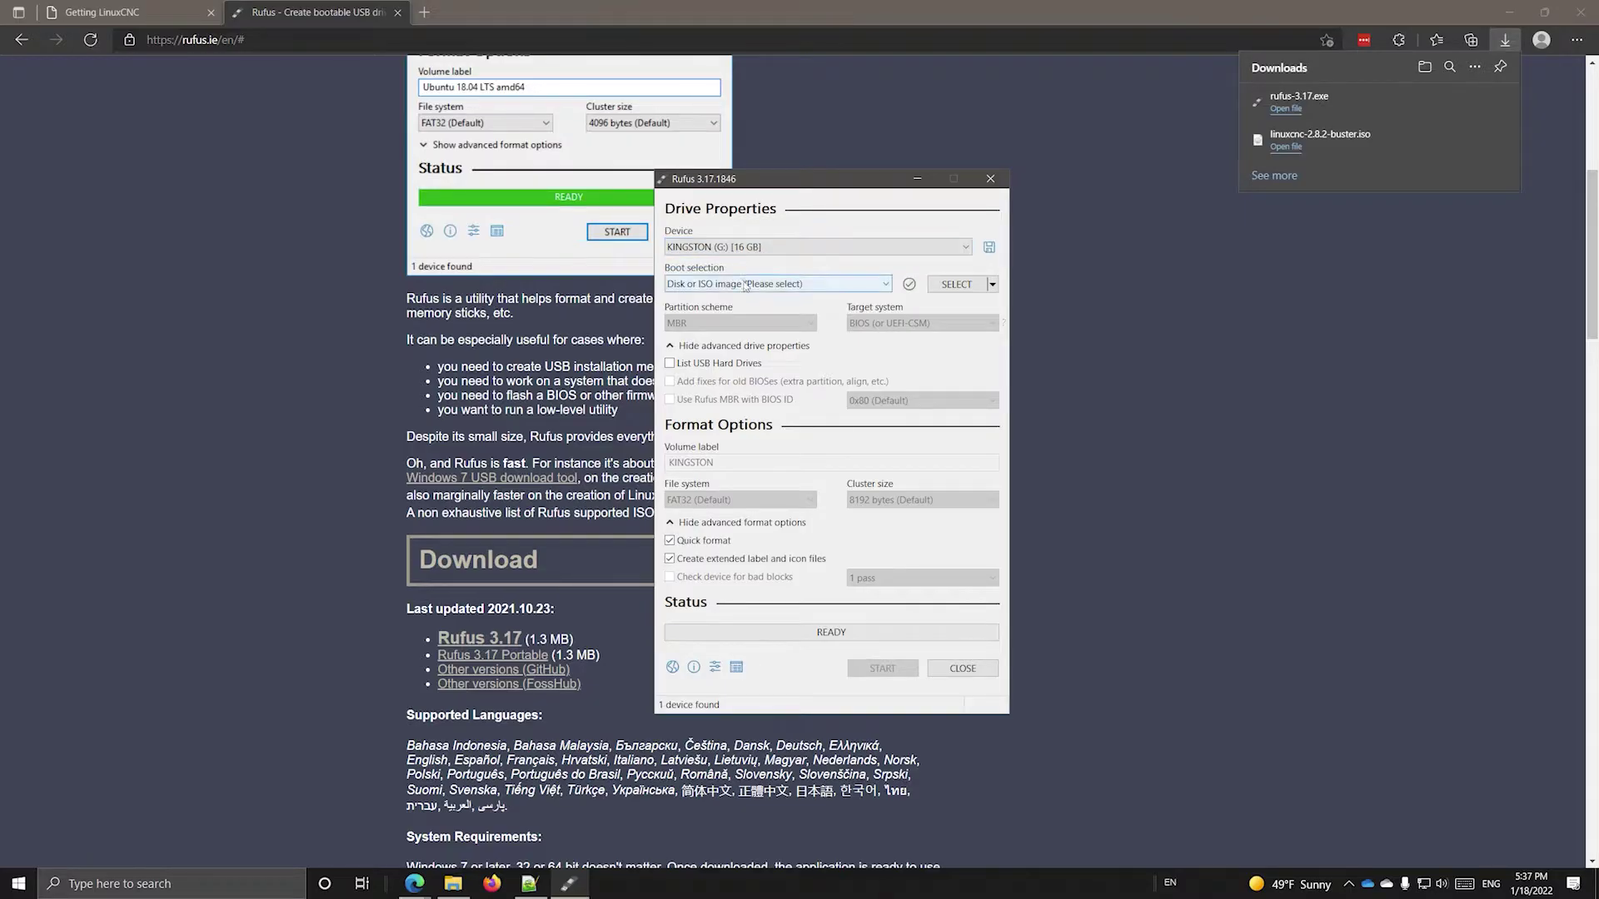
- Keep 'Disk or ISO image' as the boot method and browse for the image file
left_click(885, 286)
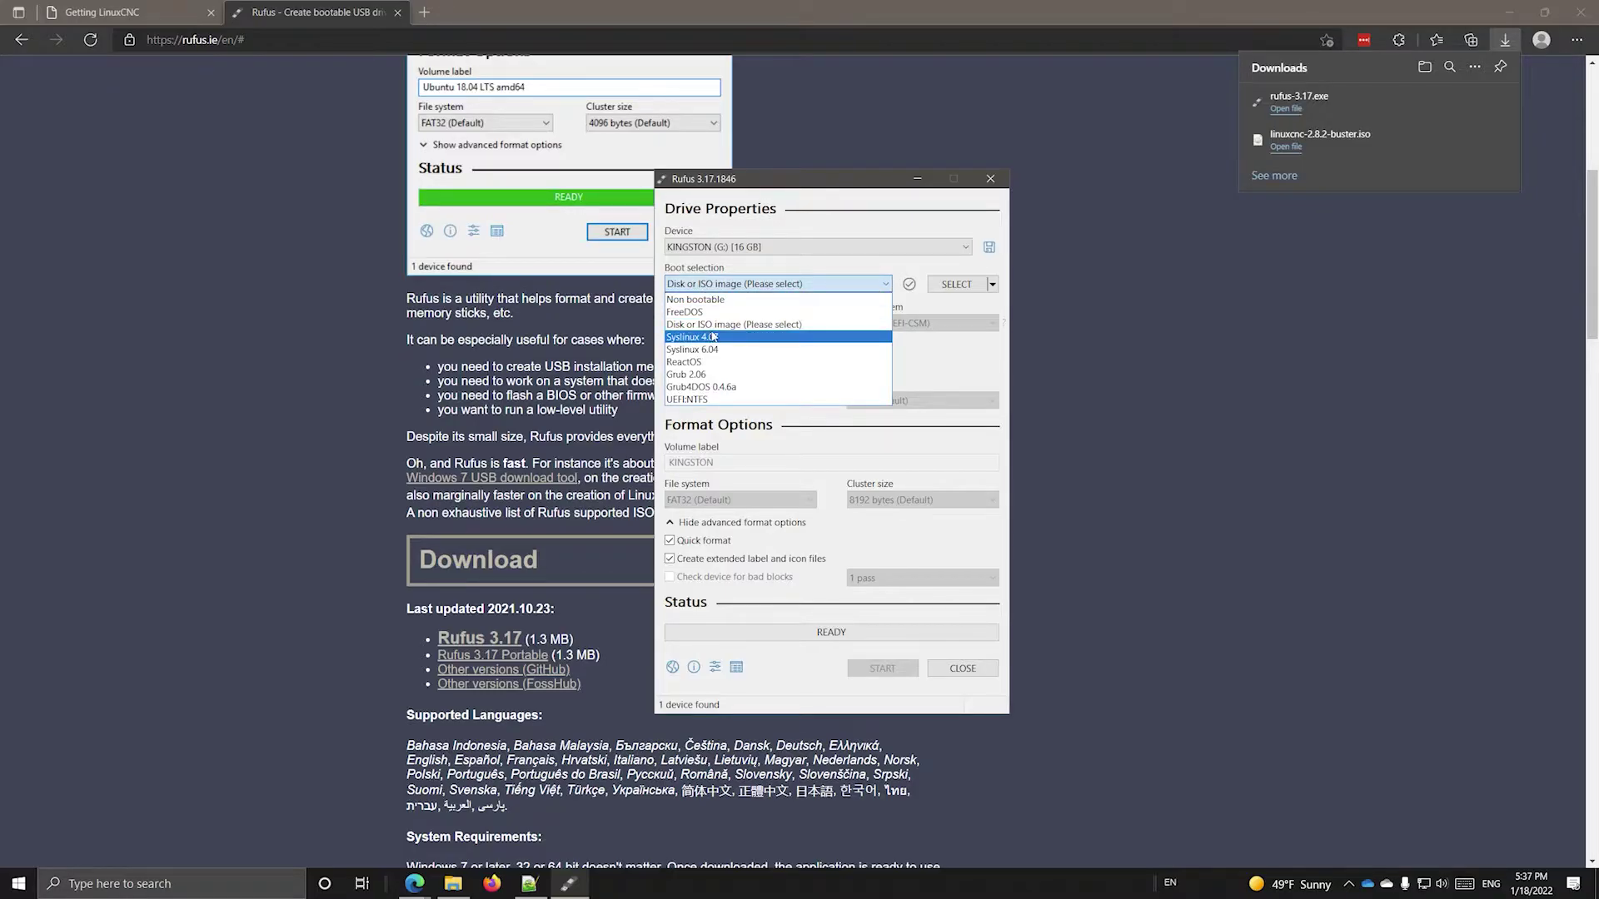
left_click(756, 326)
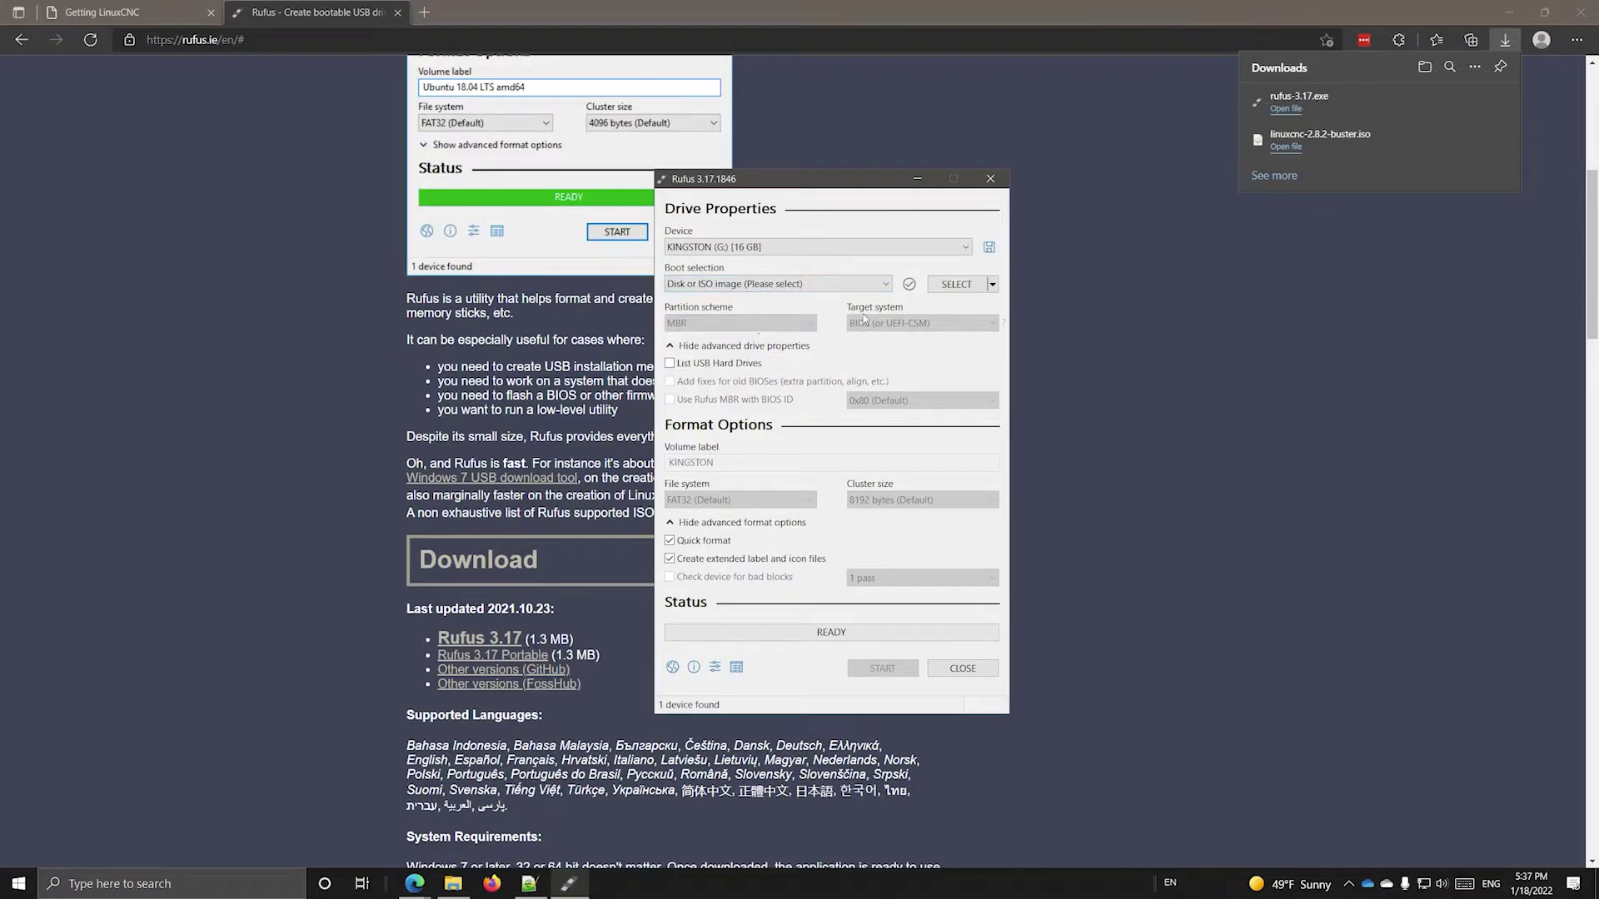
left_click(957, 285)
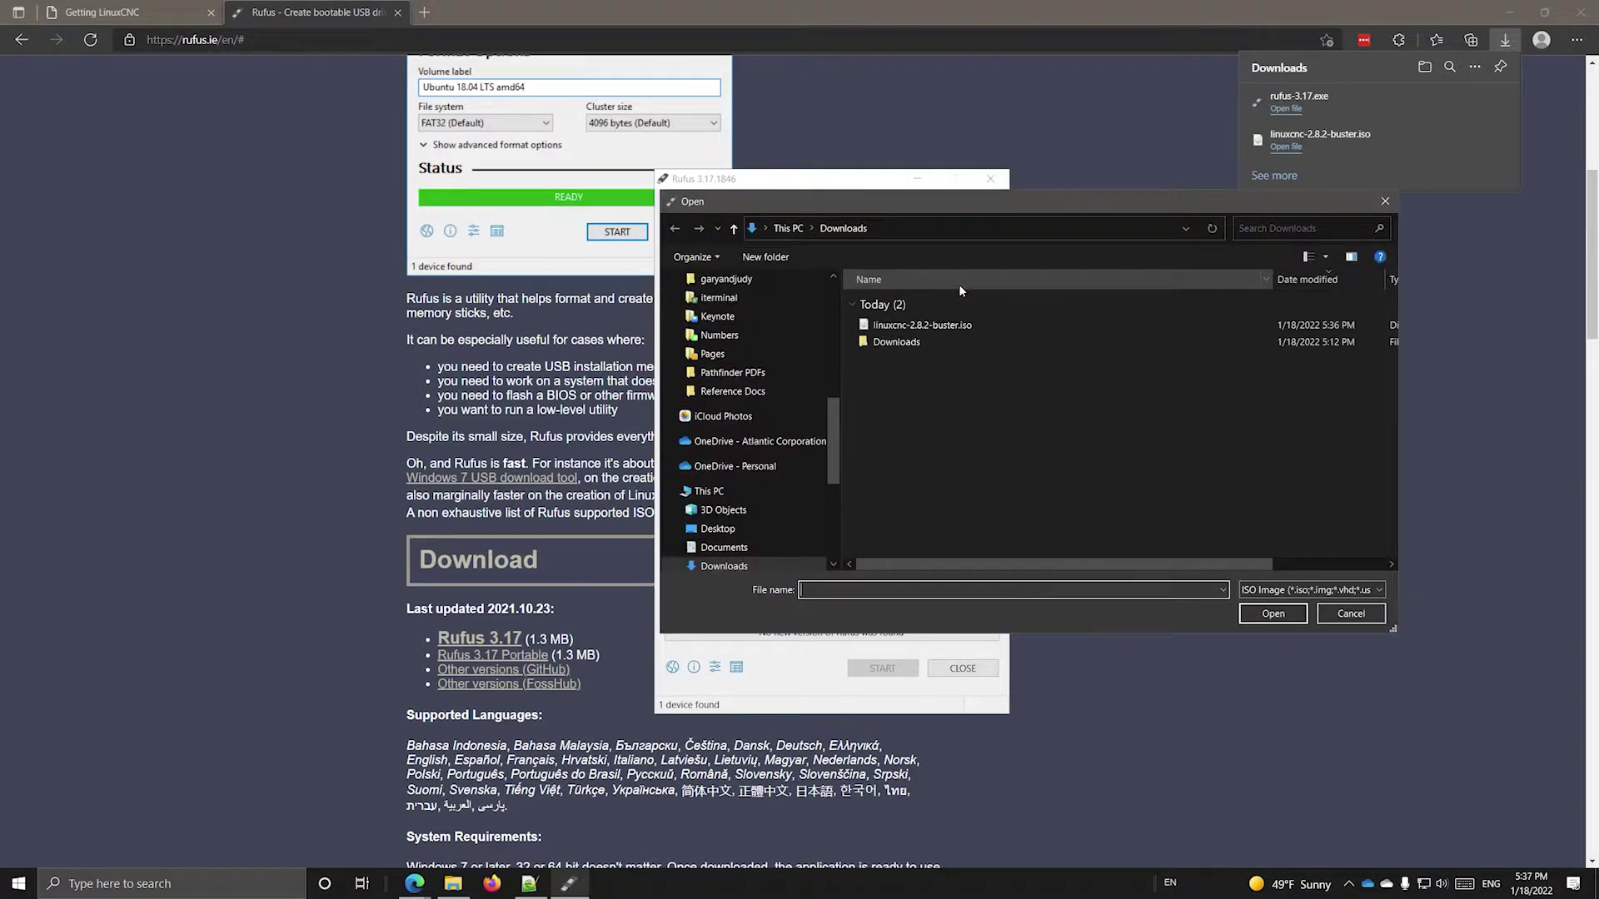
- Load linuxcnc-2.8.2-buster.iso from Downloads, auto-filling FAT32 and volume label LinuxCNC_2.8.2
left_click(950, 325)
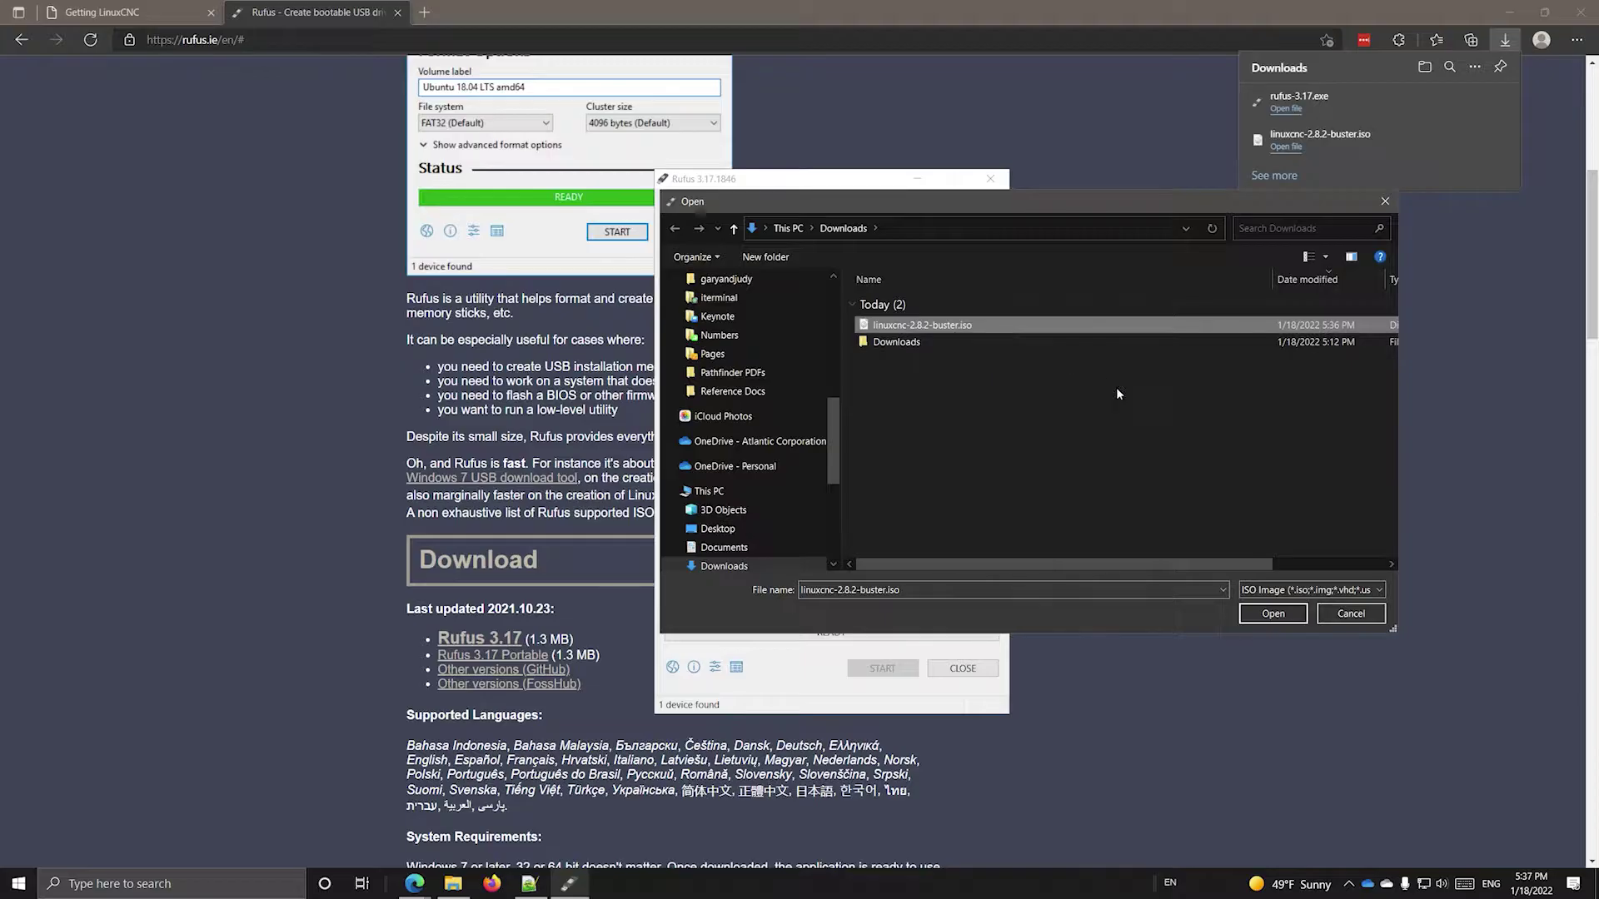
left_click_drag(1177, 564, 1088, 558)
left_click(1273, 614)
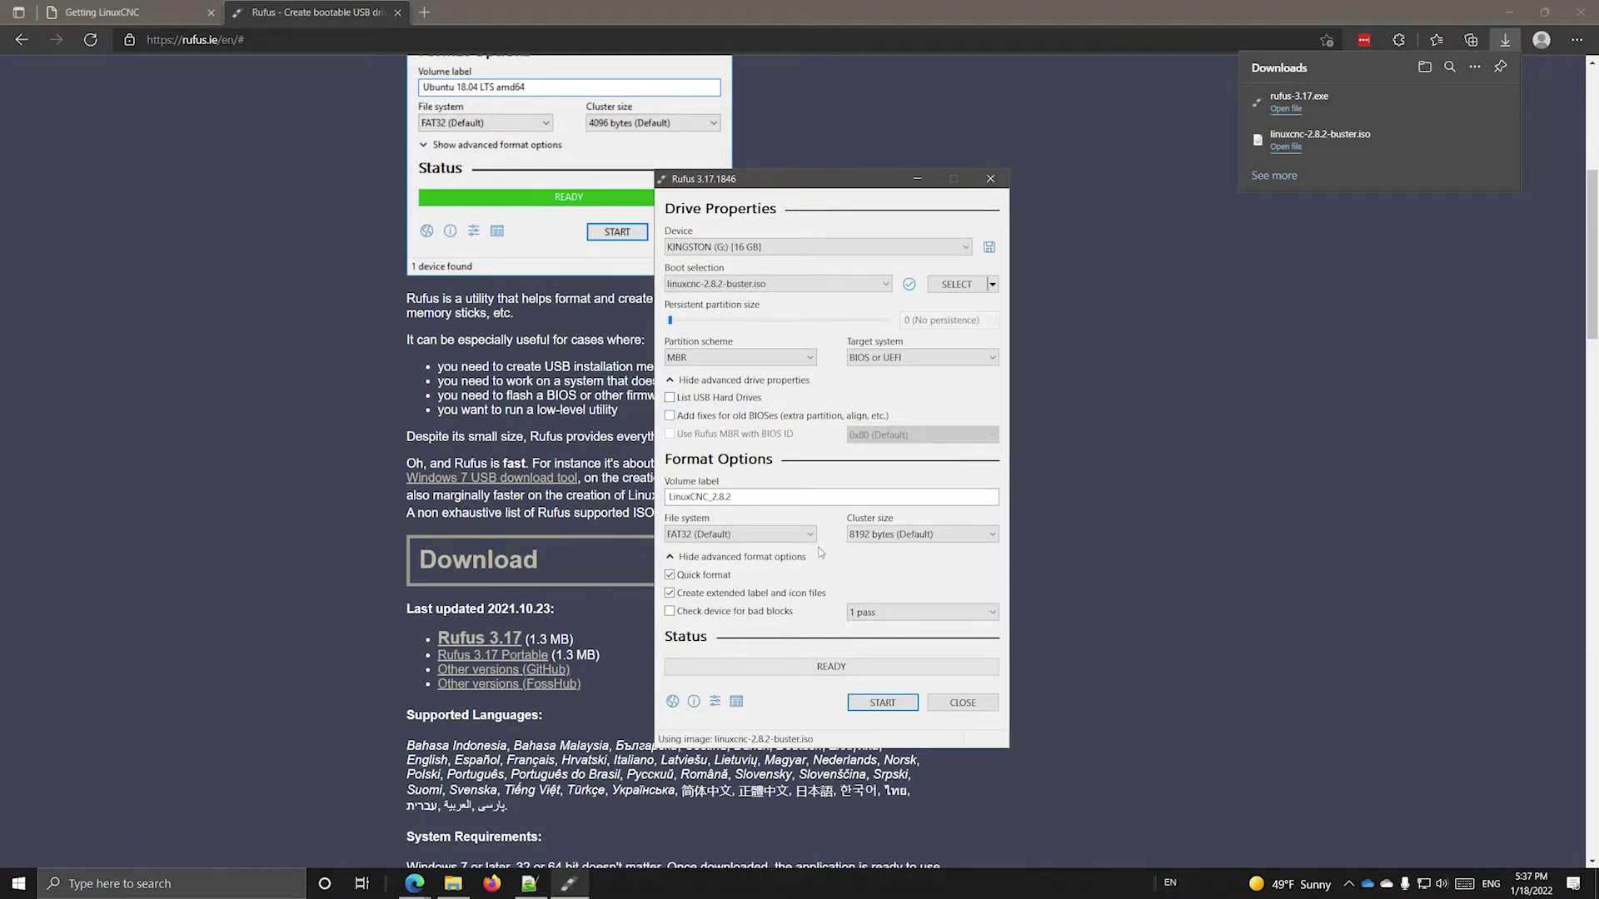
- Write the ISO to the Kingston drive in ISO image mode, confirming data erasure
left_click(882, 704)
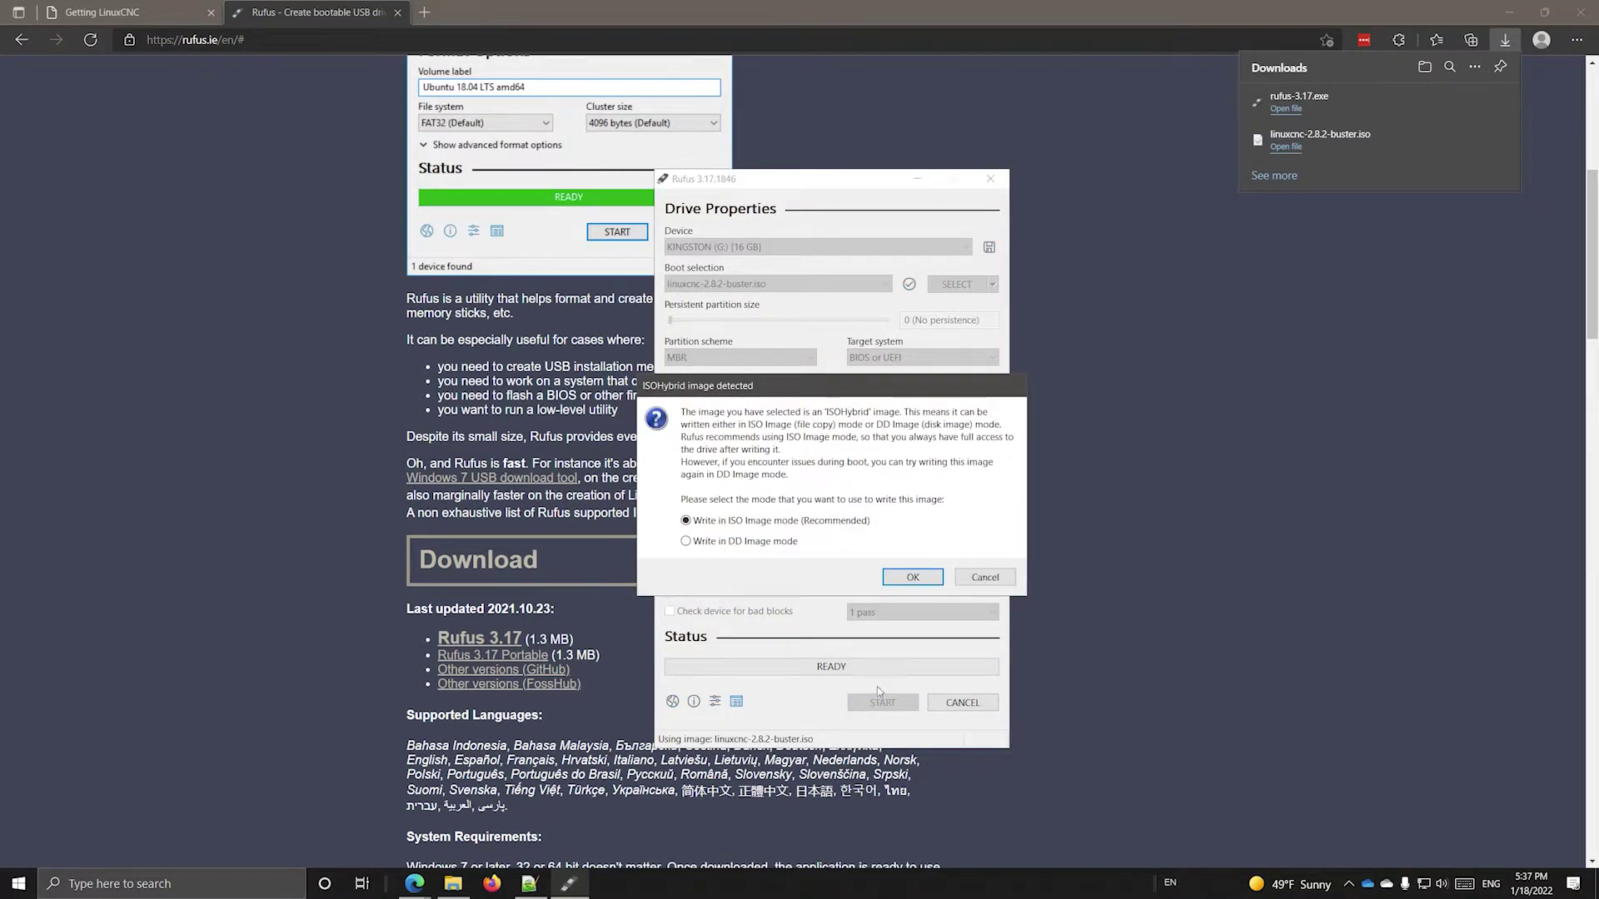
left_click(910, 578)
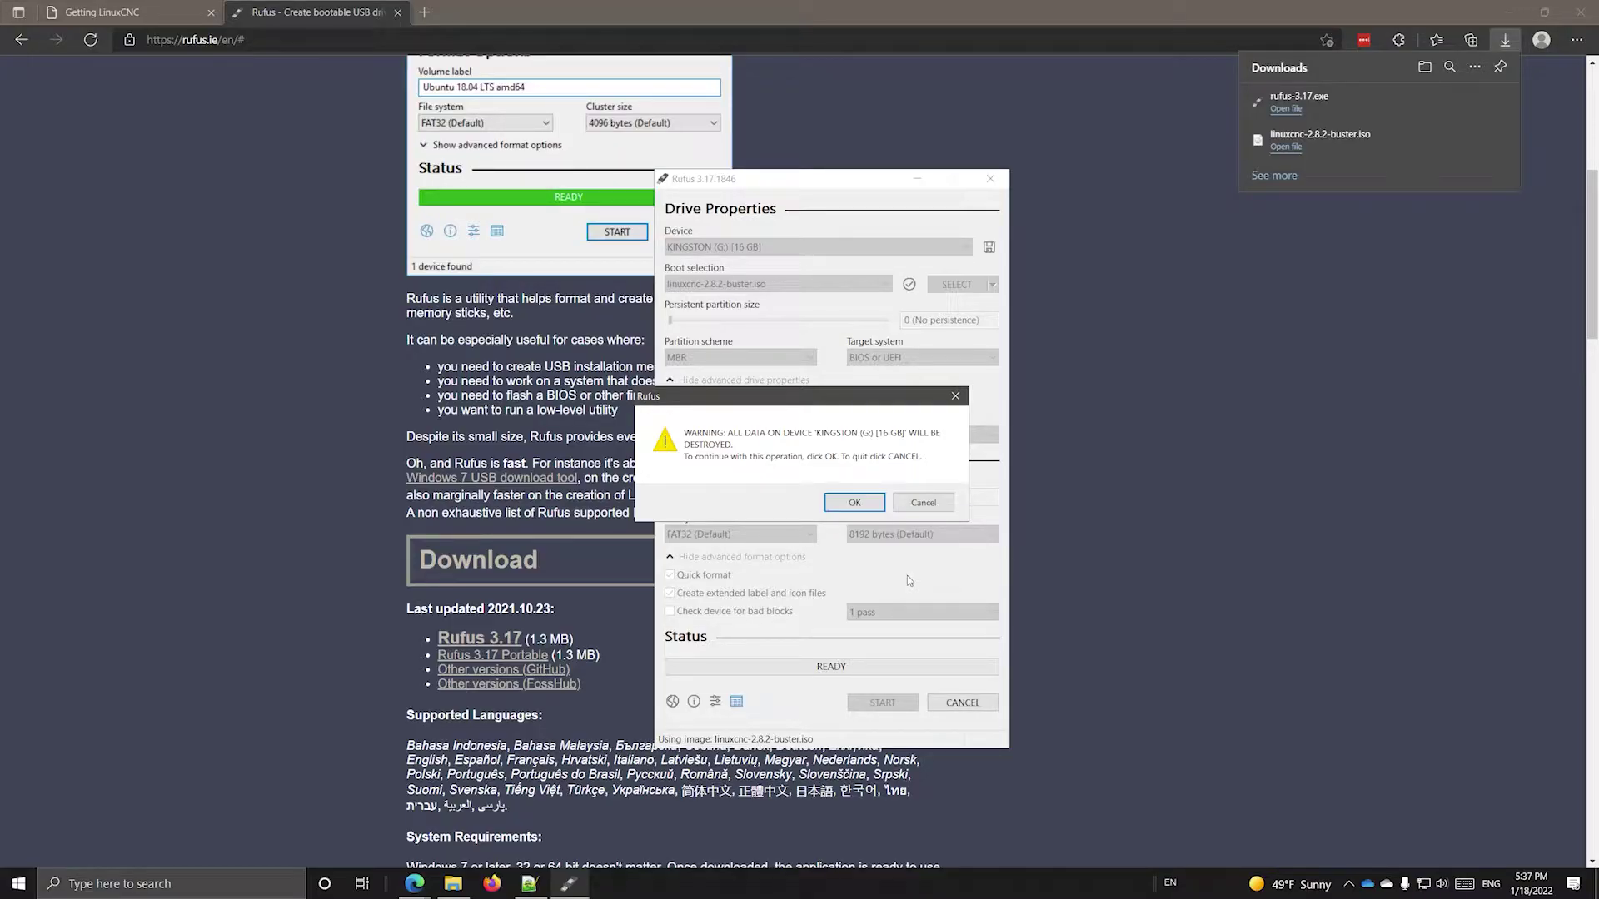
left_click(851, 503)
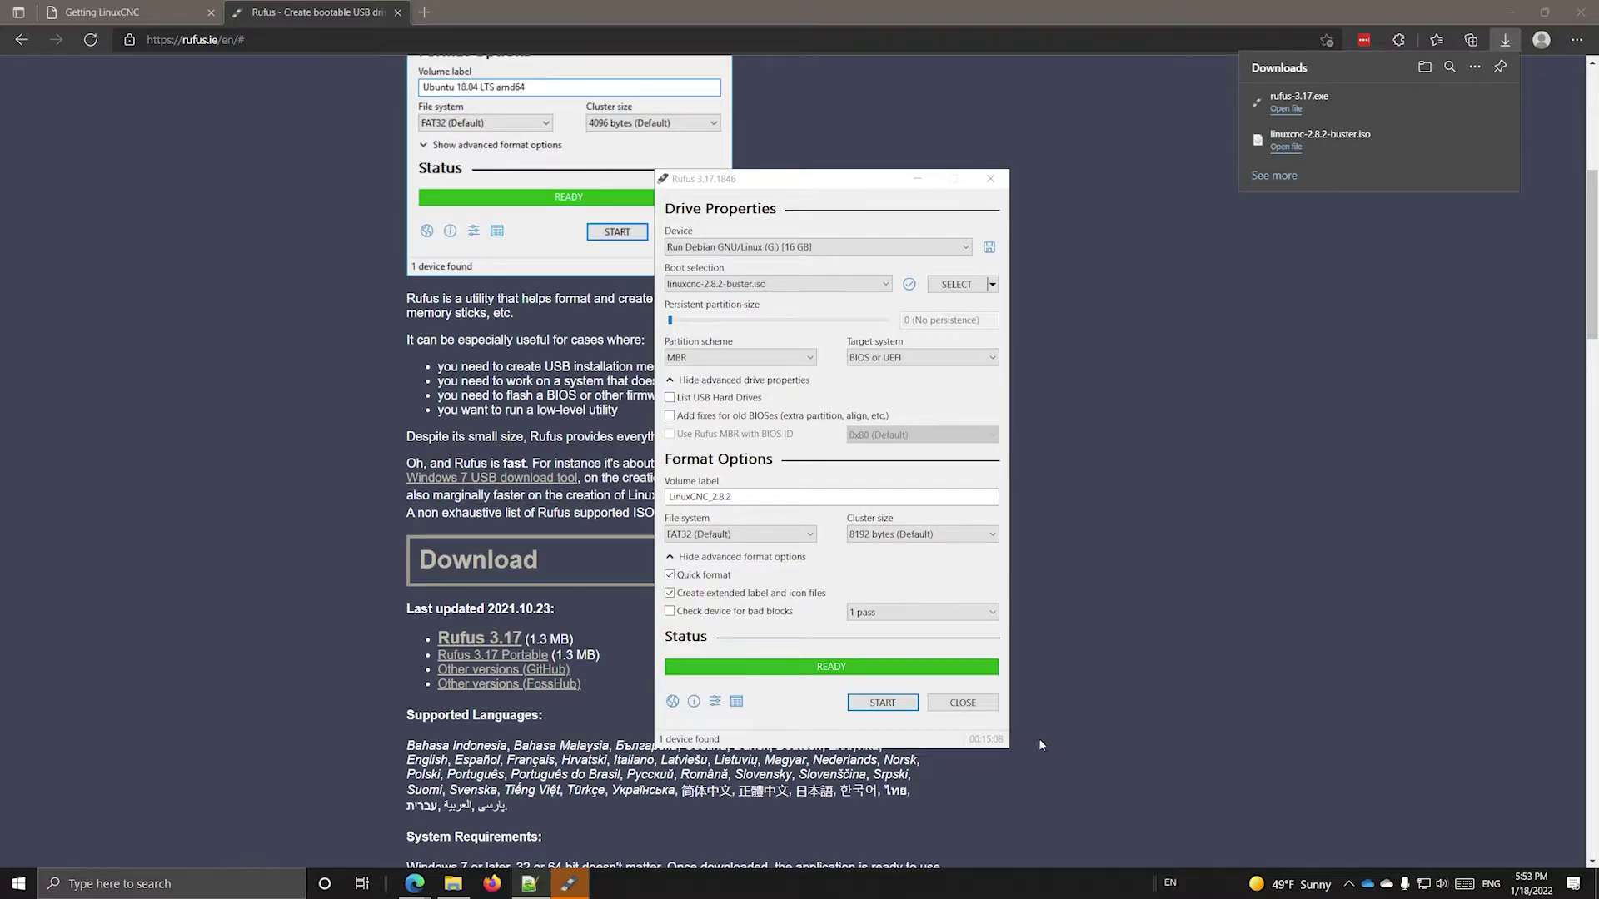
- Close Rufus now that the USB drive is written
left_click(965, 706)
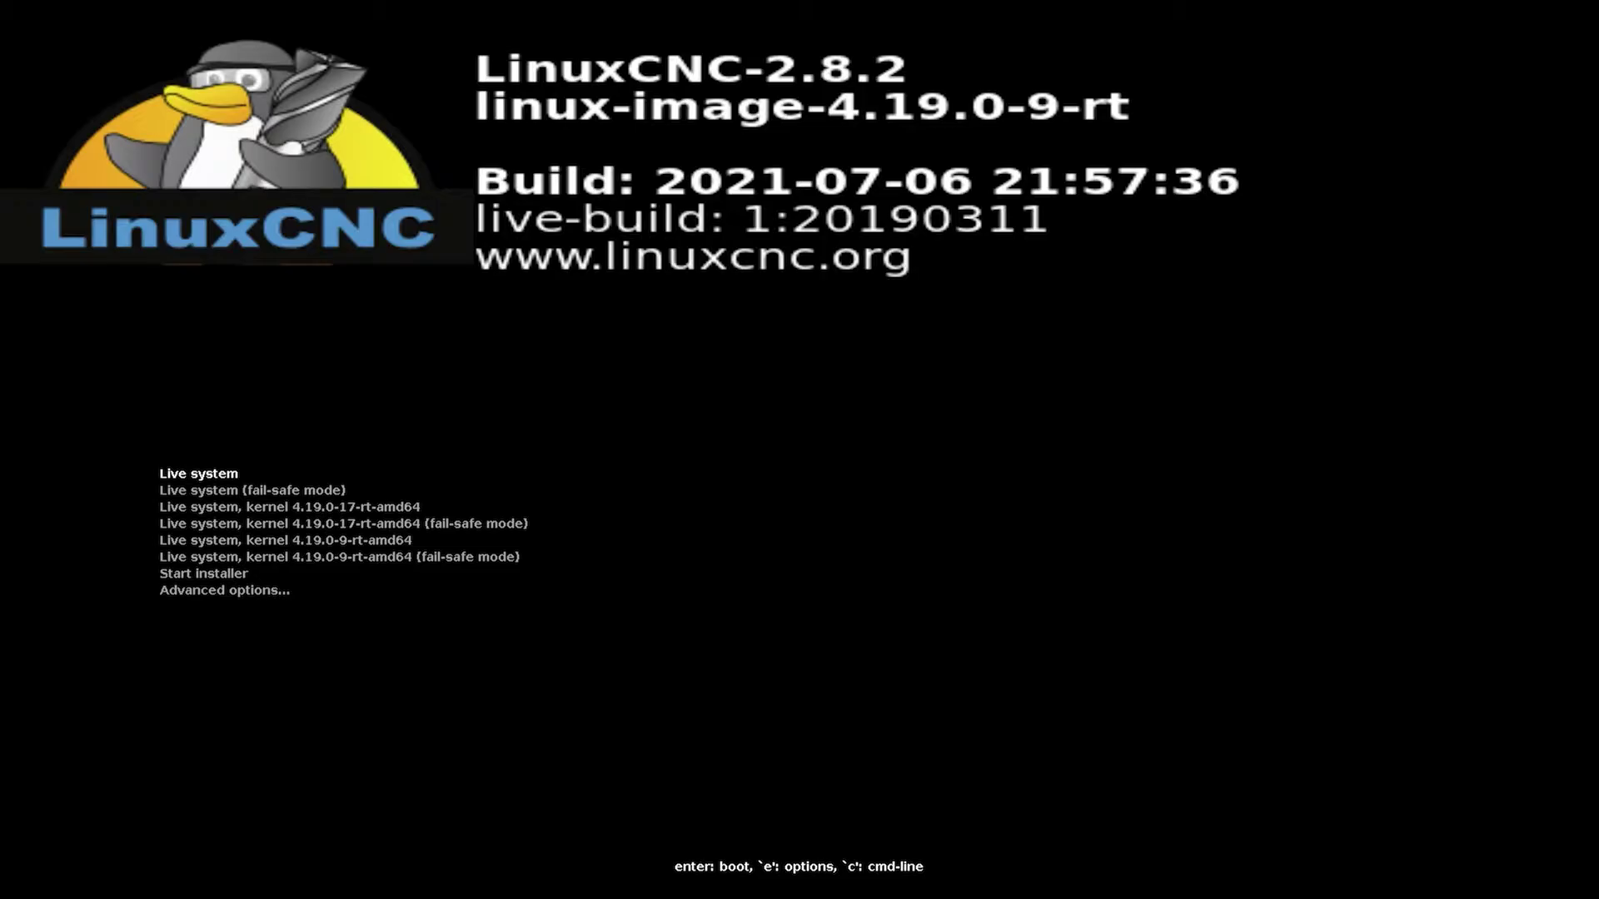
- Boot the 'Advanced options' > 'Expert install in text mode' entry
key("Down")
key("Down")
key("Down")
key("Down")
key("Down")
key("Down")
key("Down")
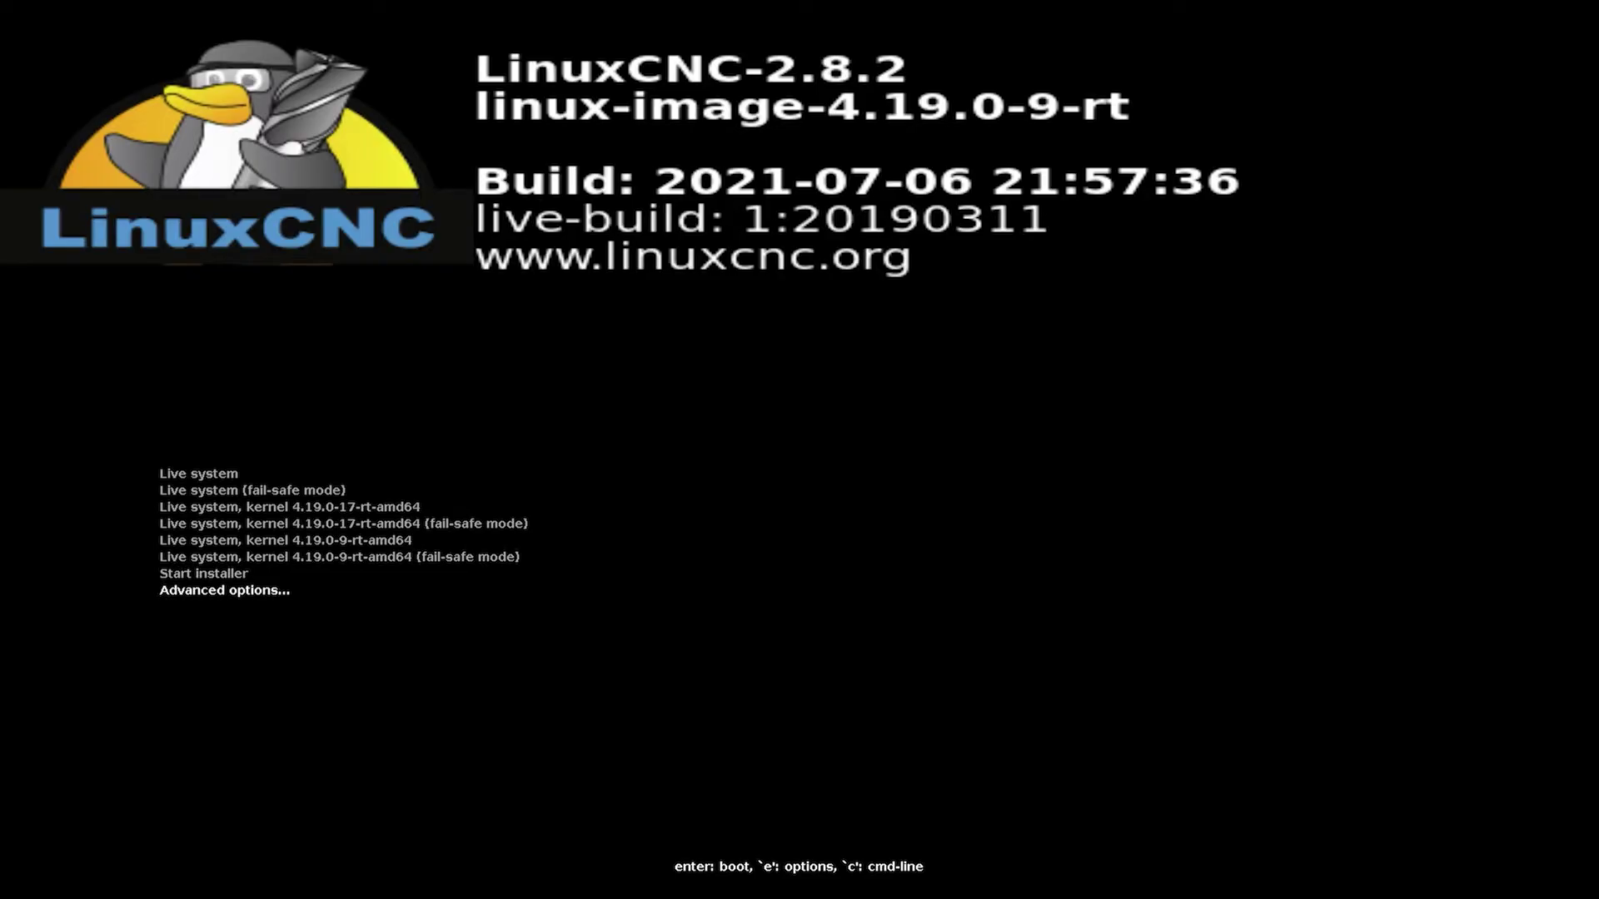
key("Return")
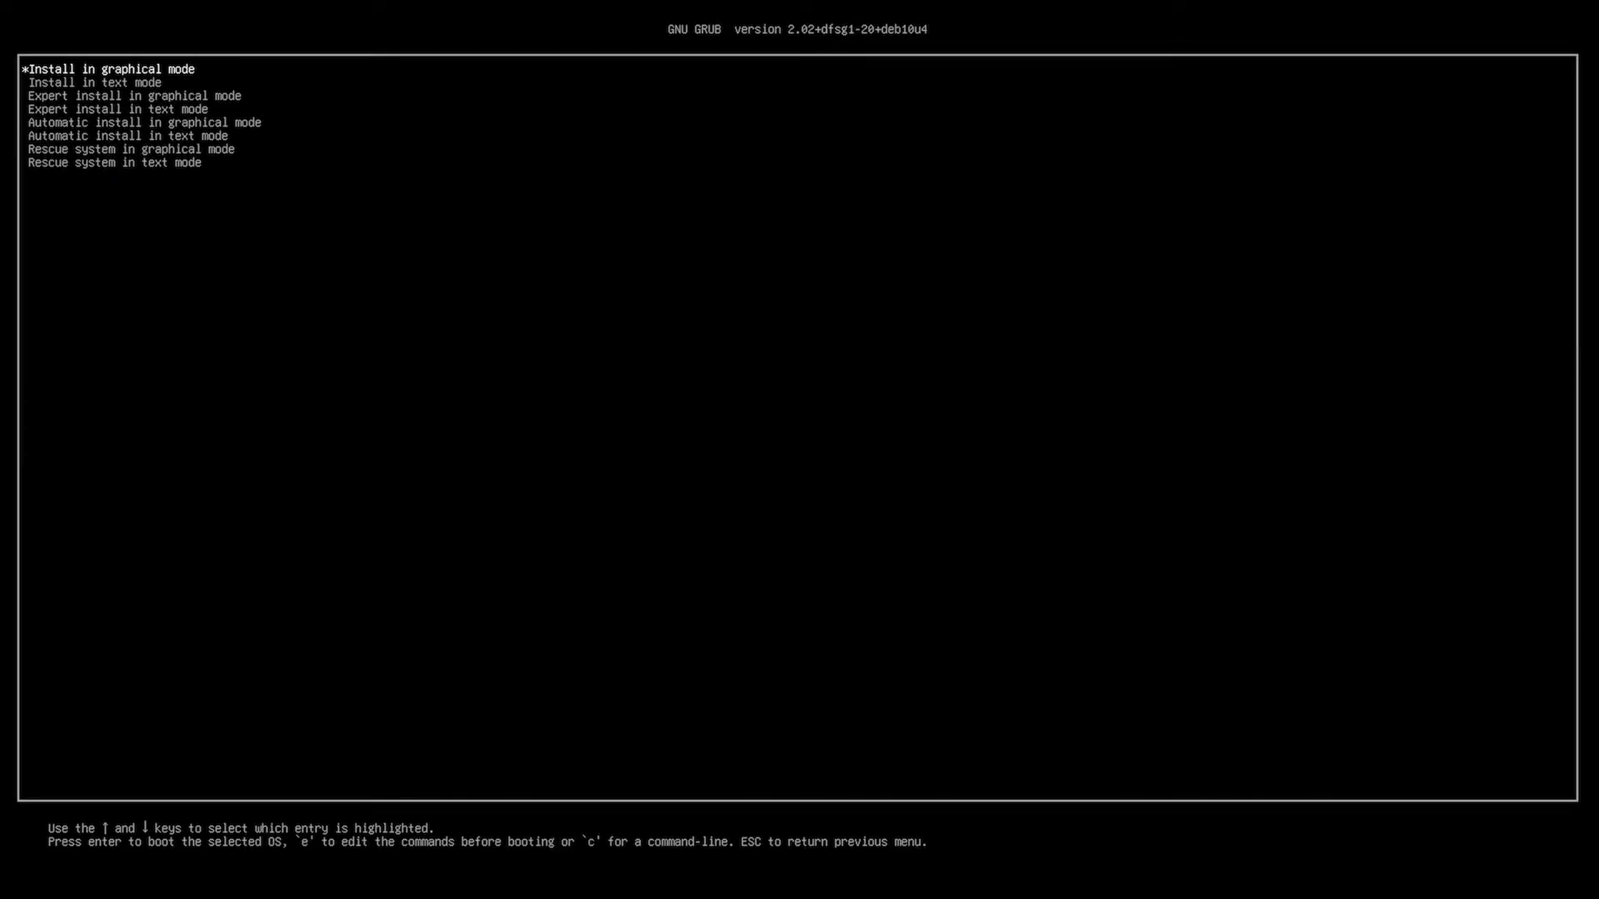
key("Down")
key("Down")
key("Down")
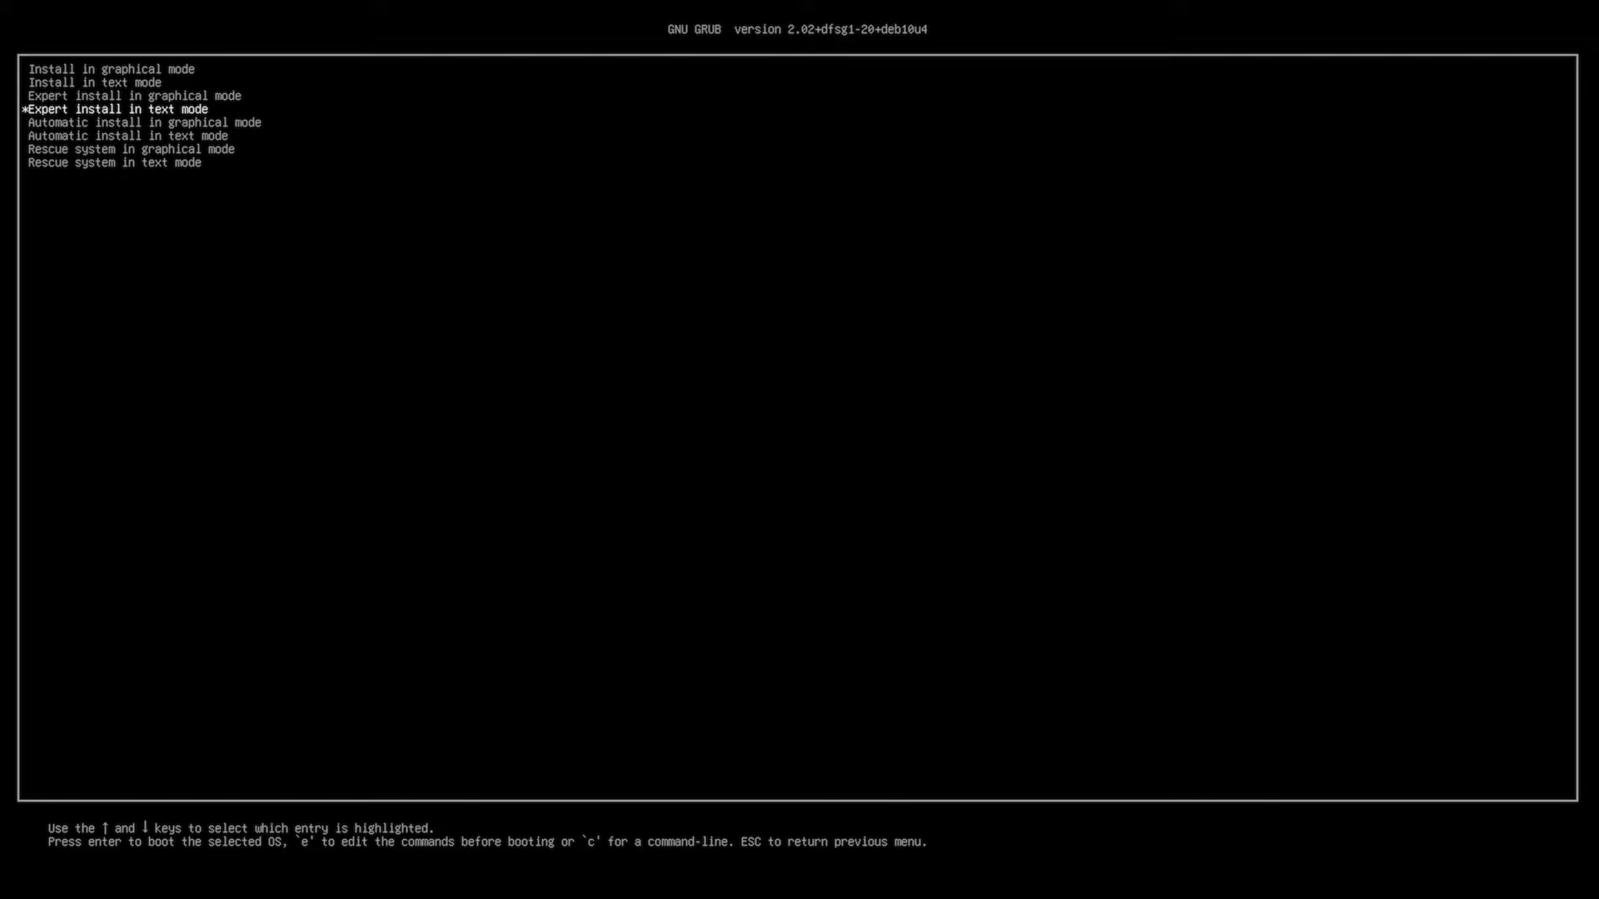
key("Return")
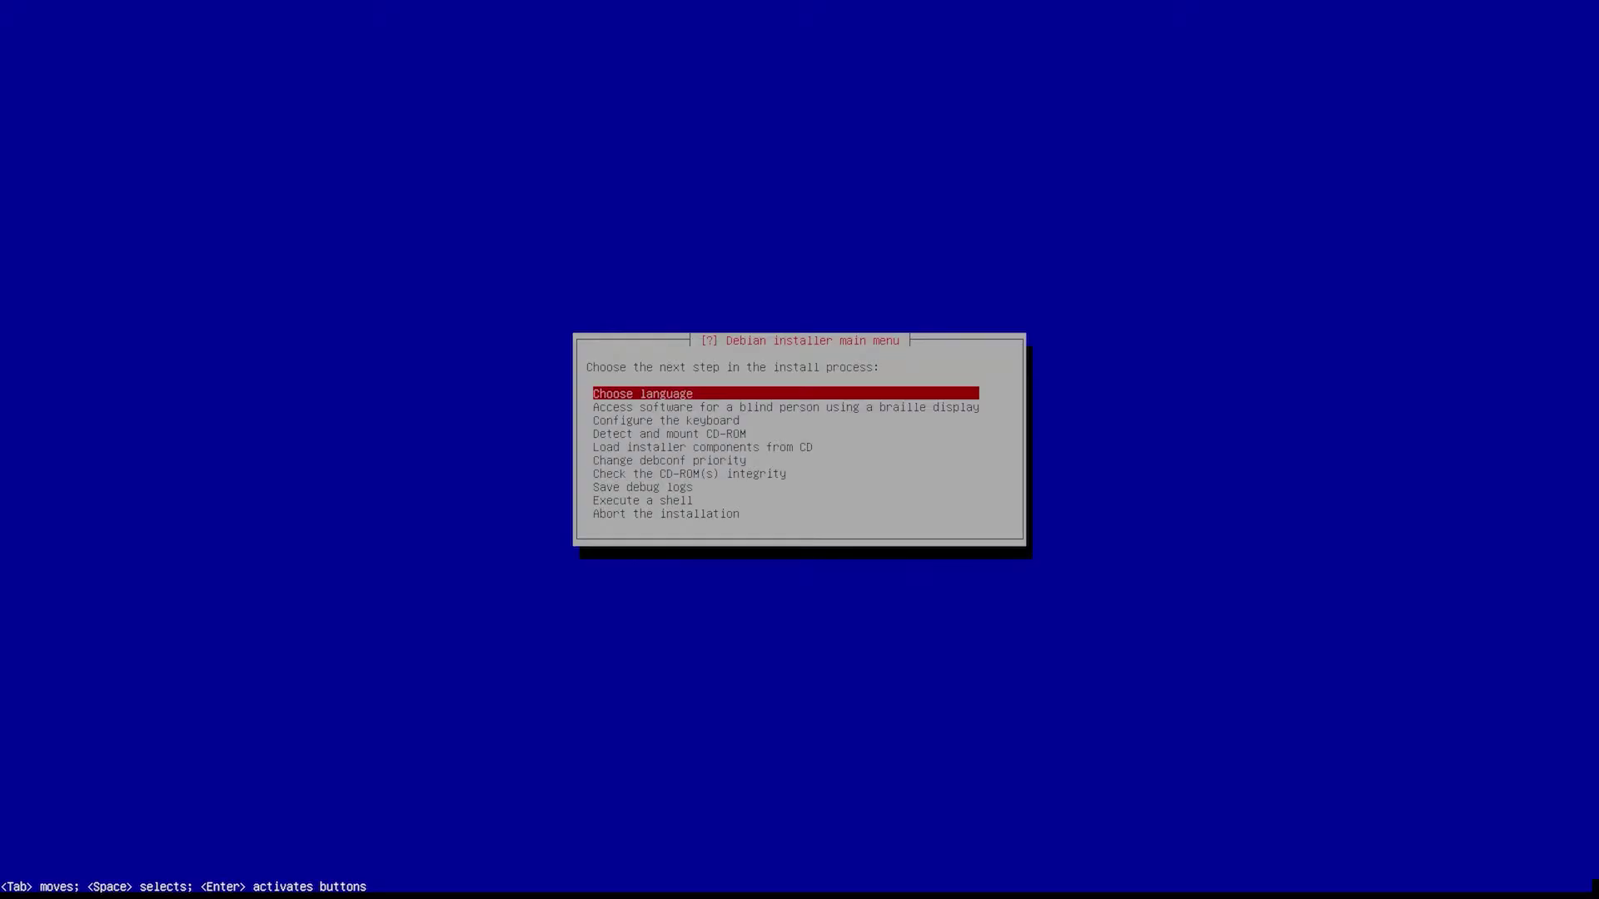
- Choose English, United States and locale en_US.UTF-8, continuing without additional locales
key("Return")
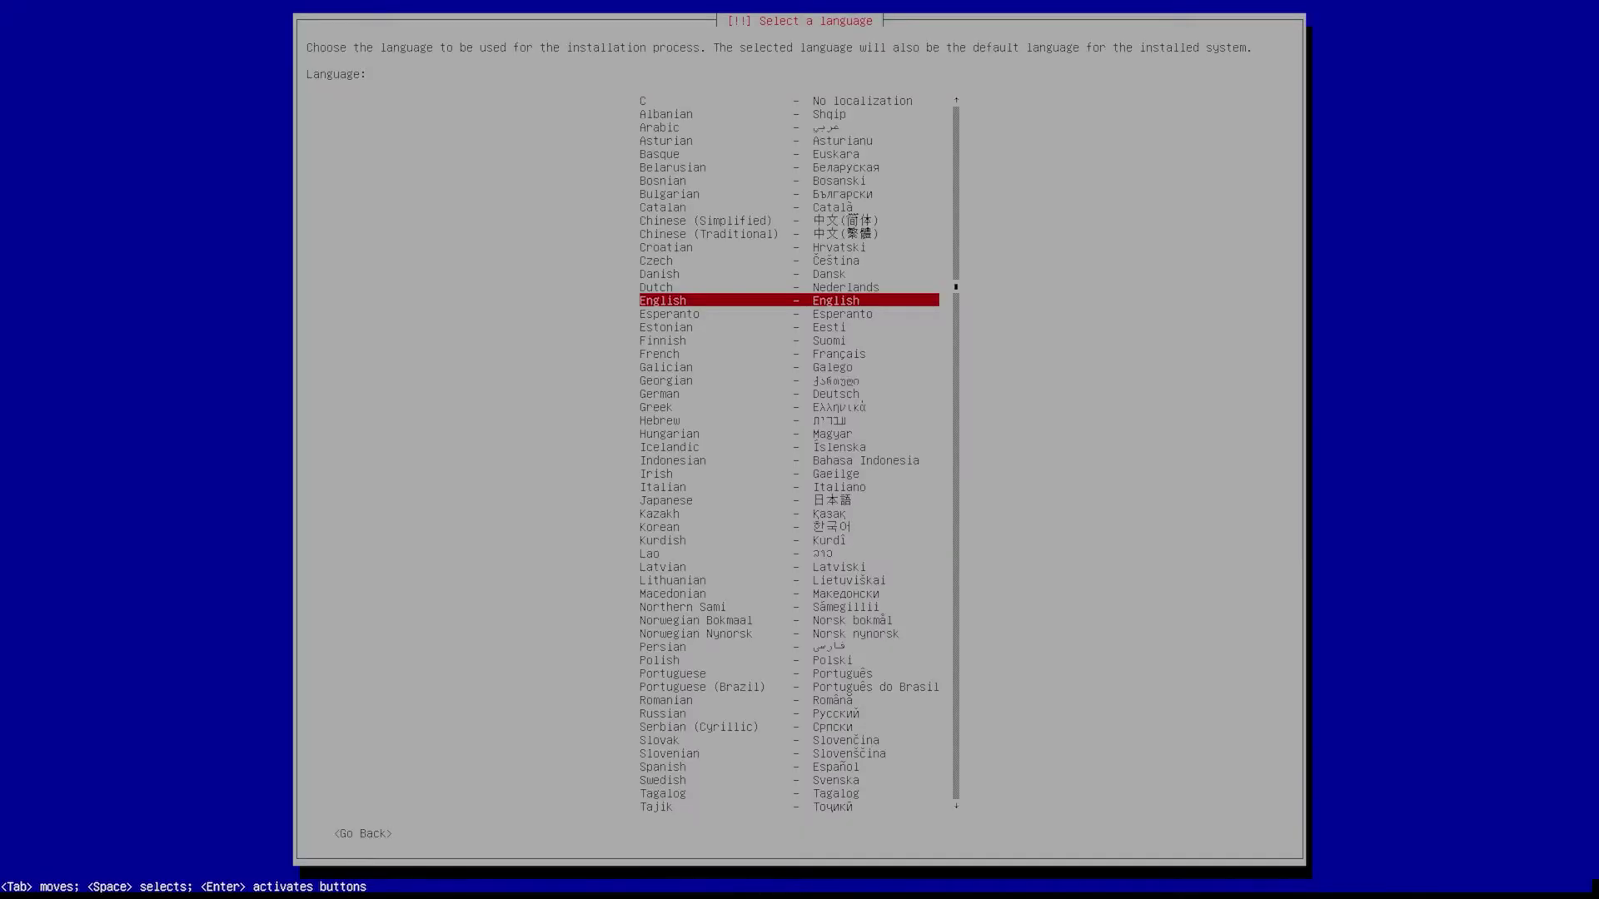
key("Return")
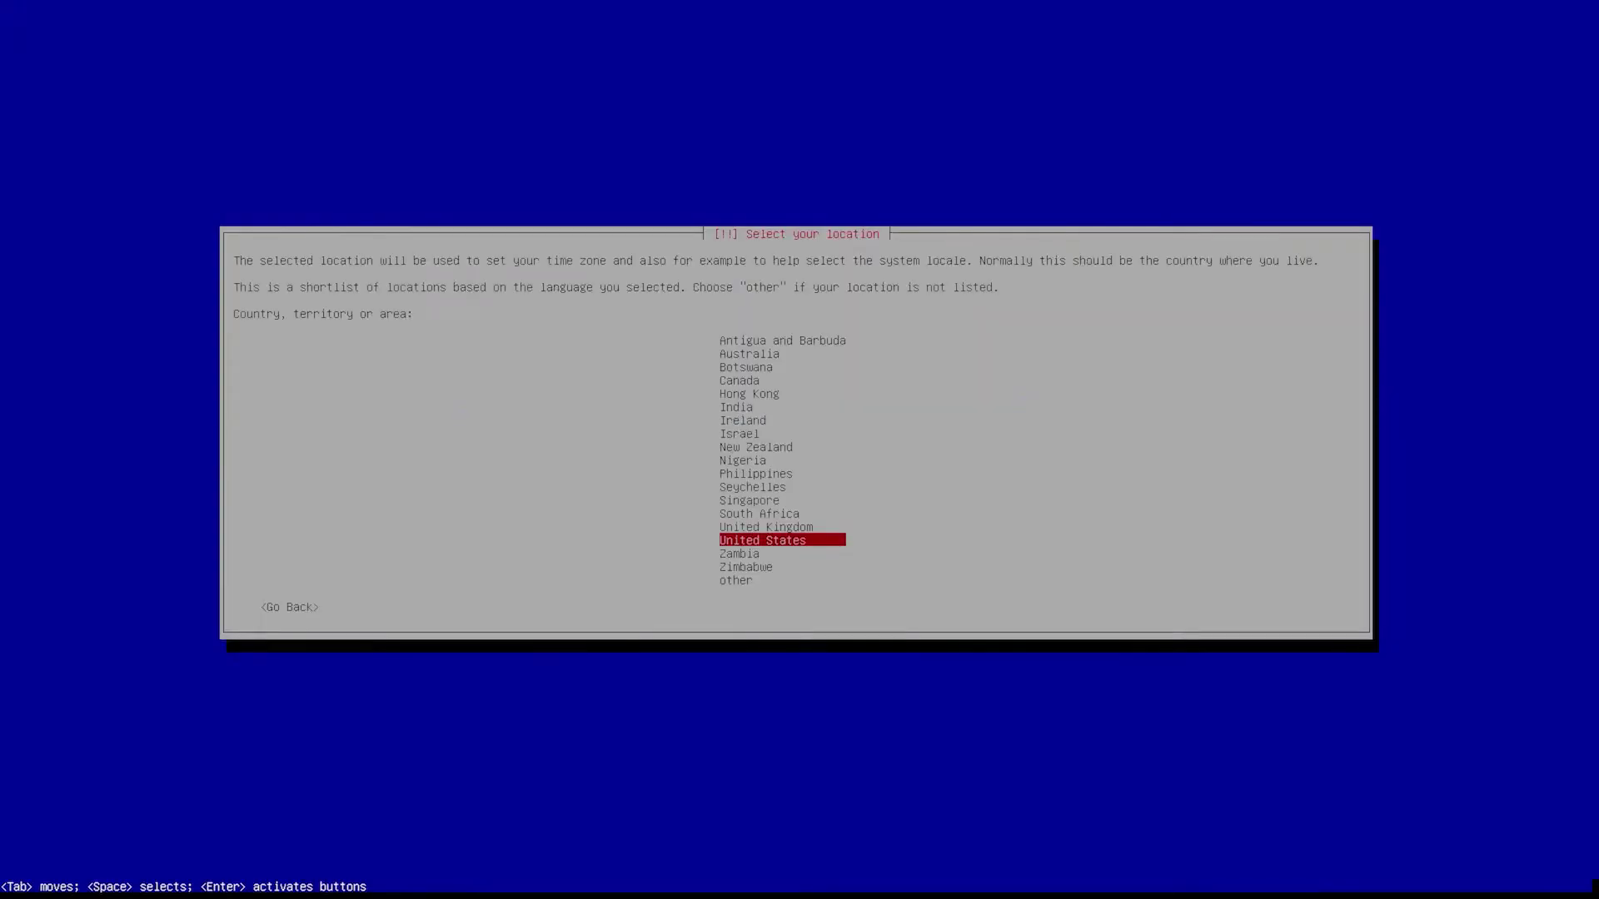
key("Return")
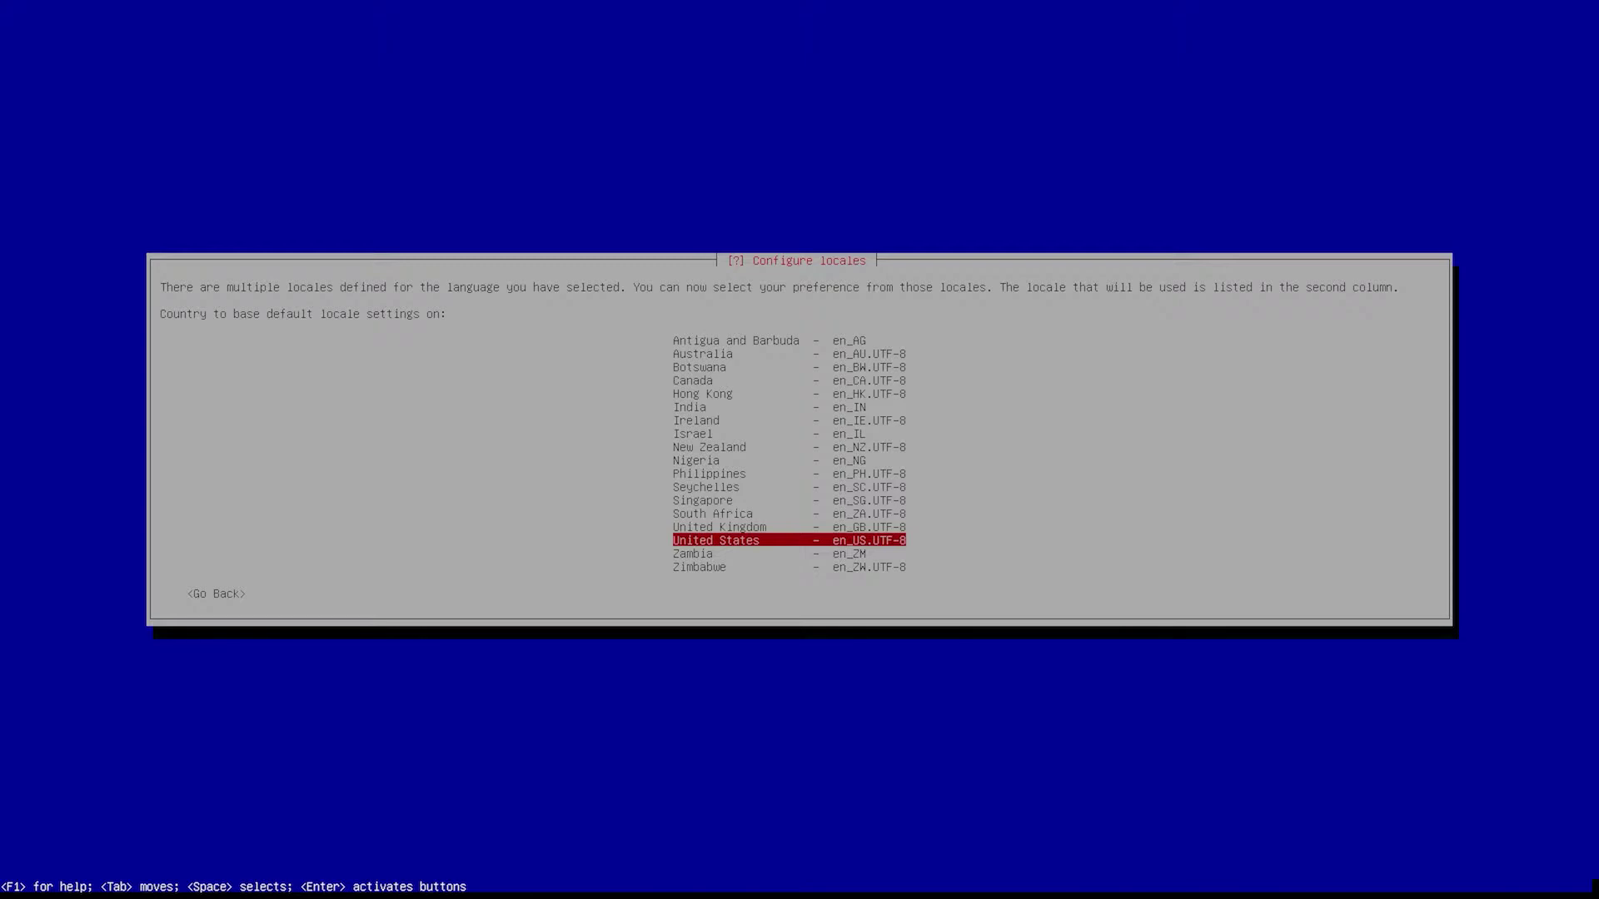
key("Return")
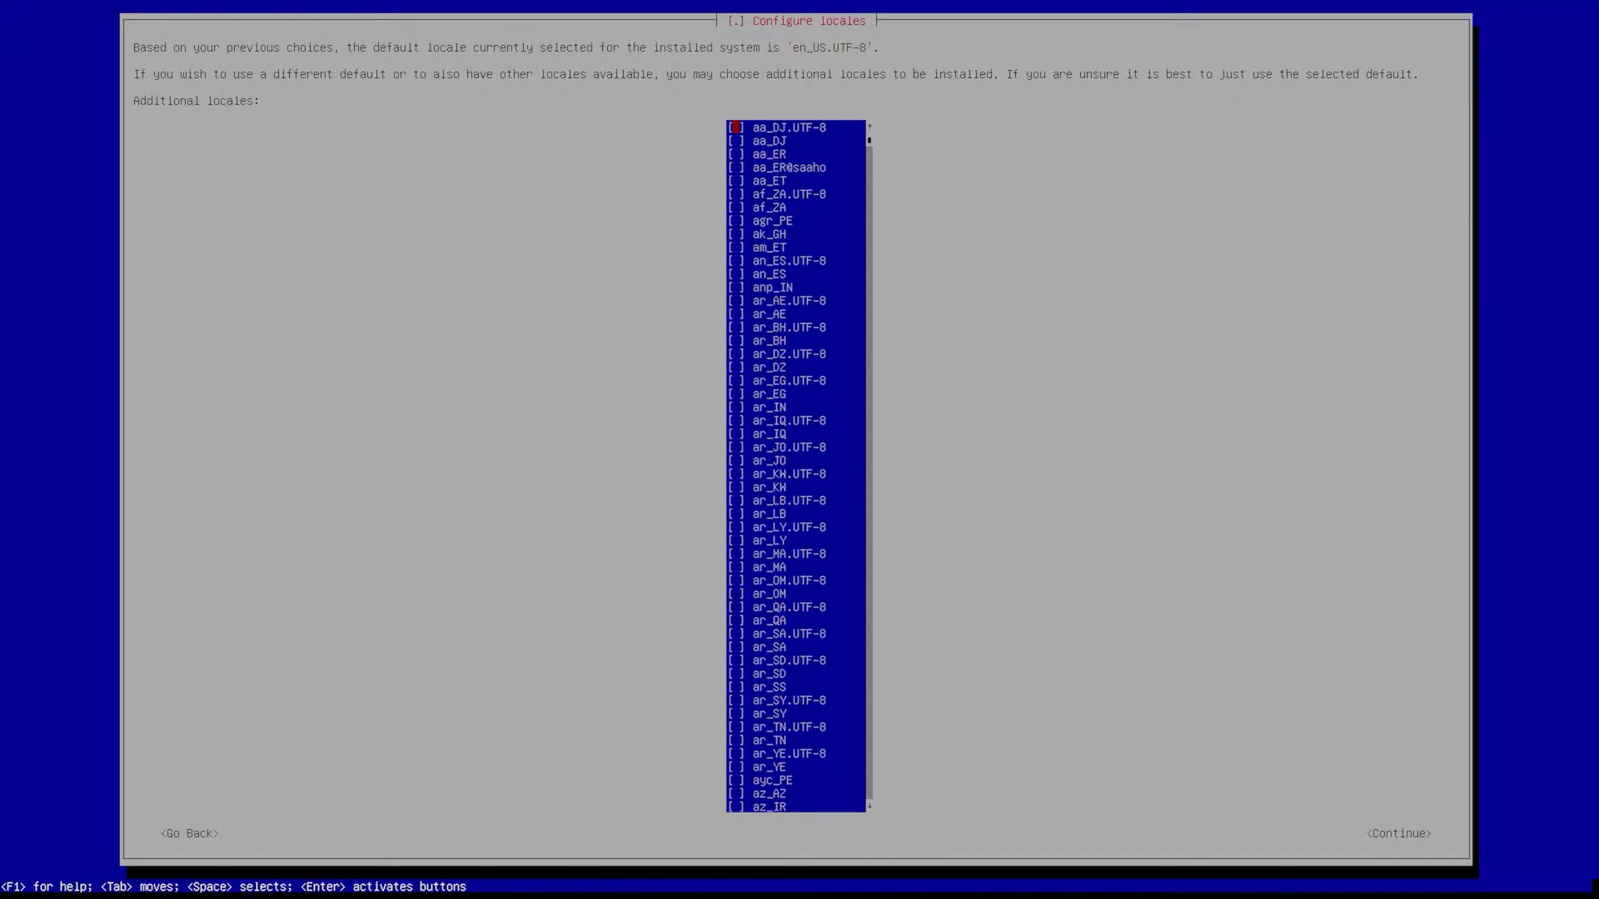
key("Tab")
key("Return")
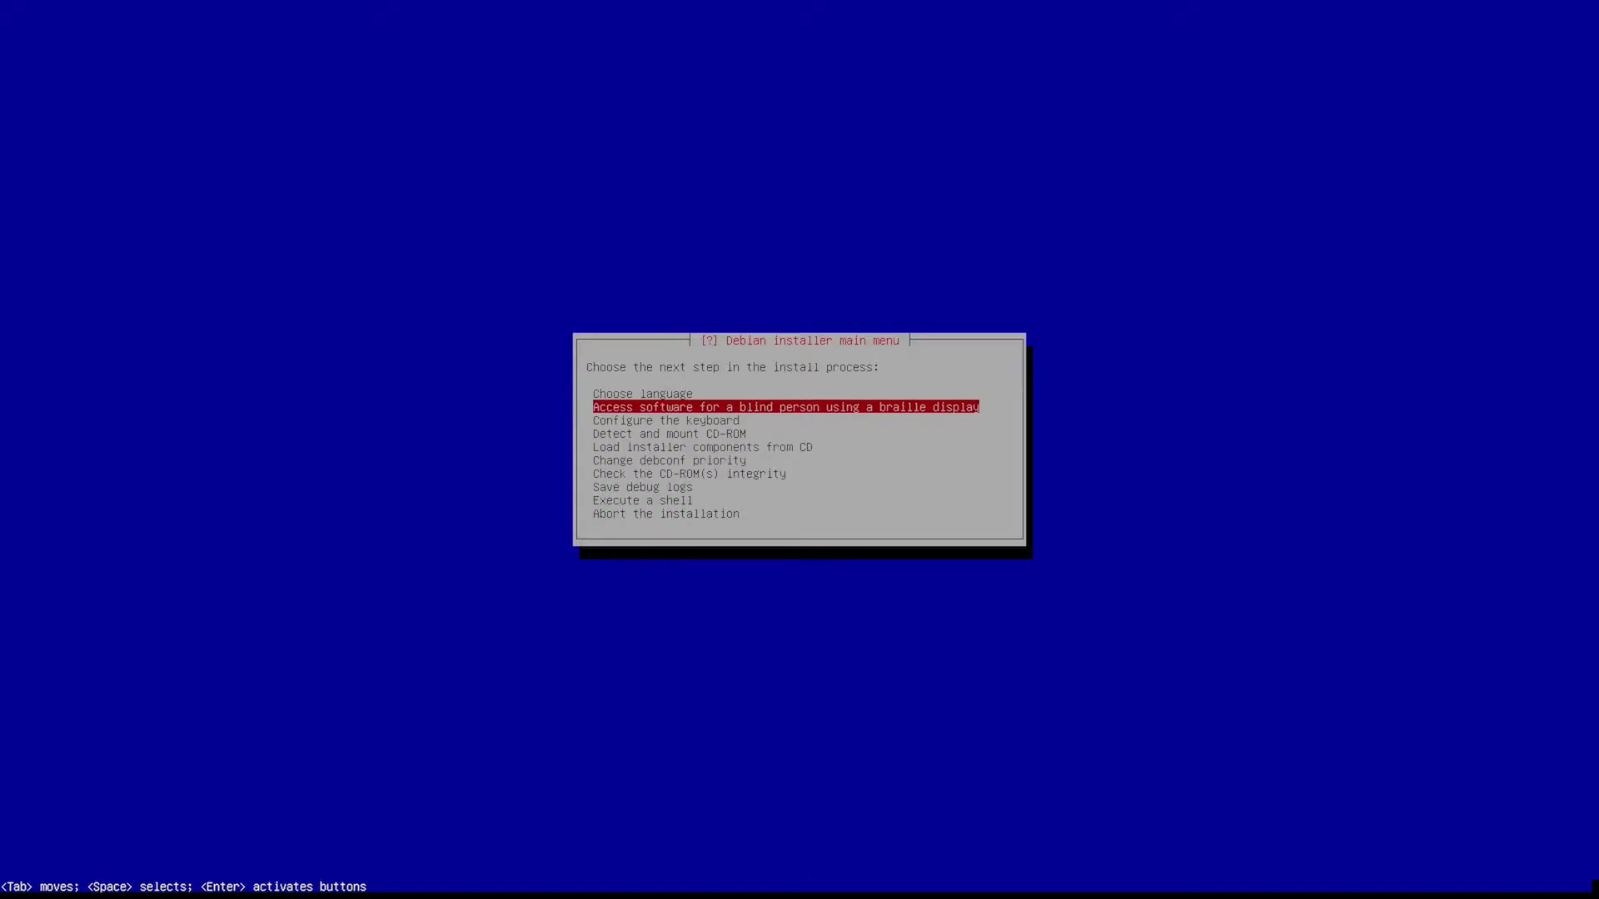
- Run 'Detect and mount CD-ROM' from the installer main menu
key("Down")
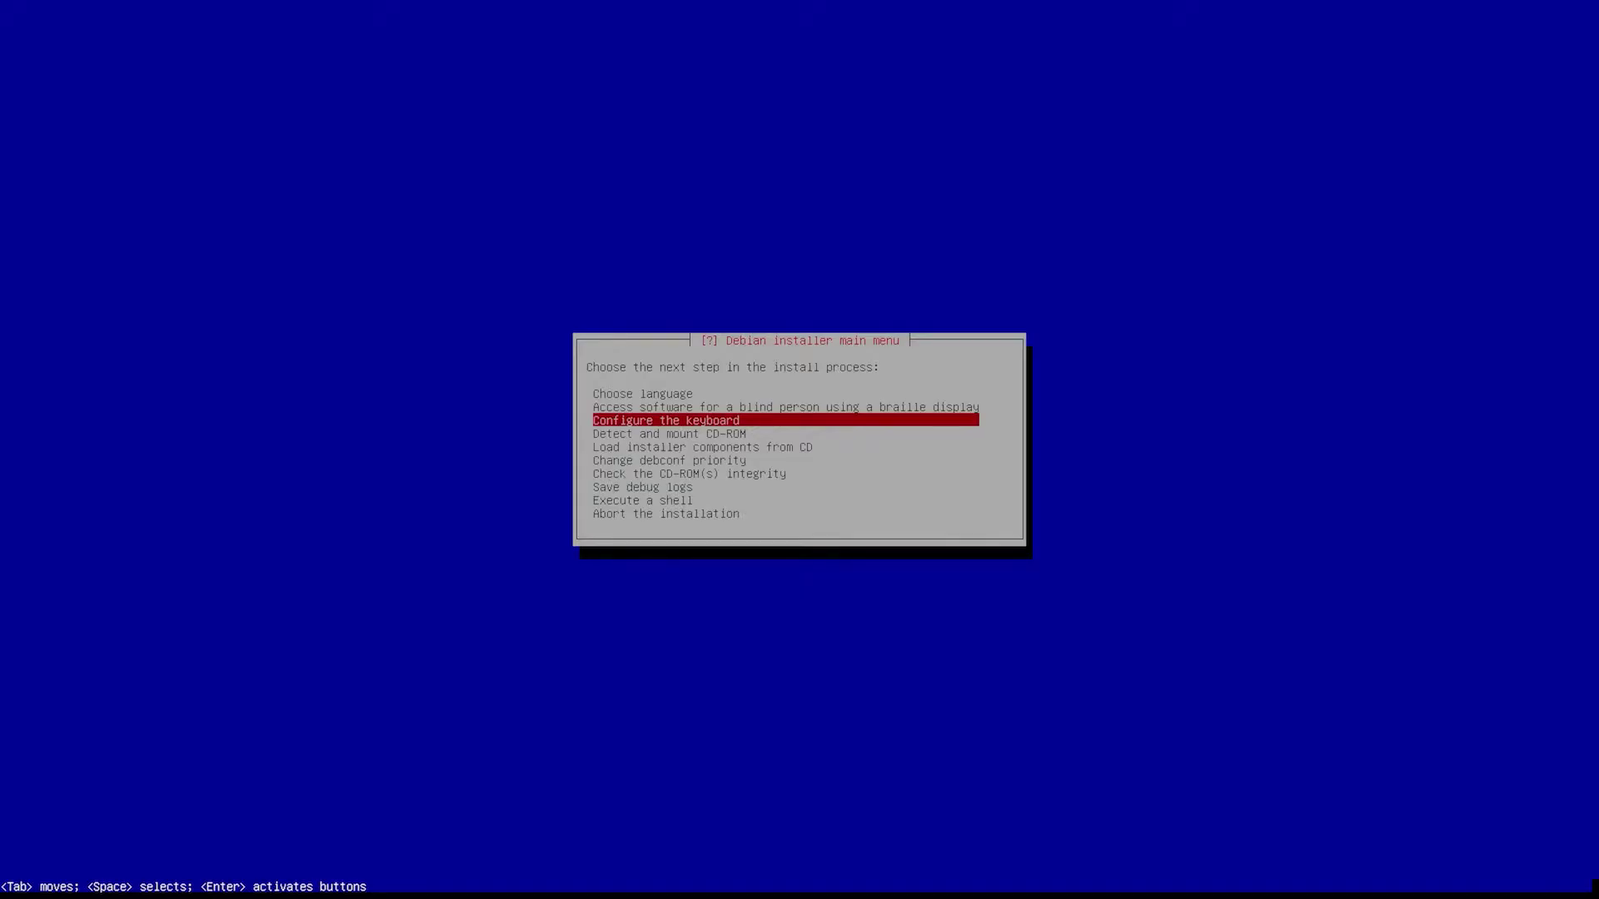
key("Down")
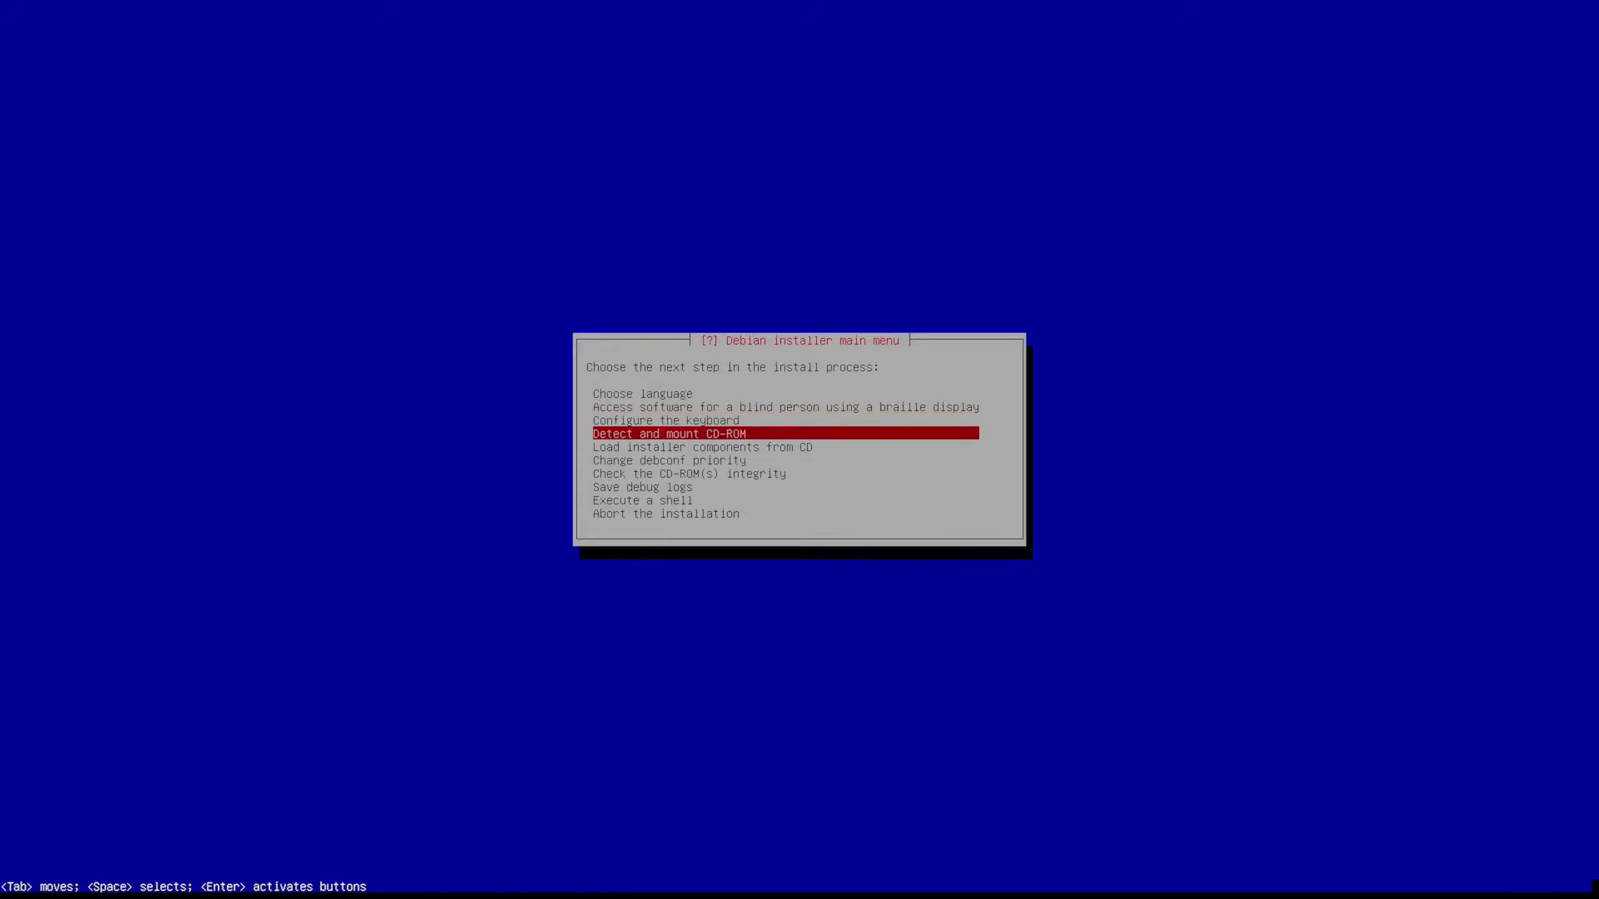
key("Return")
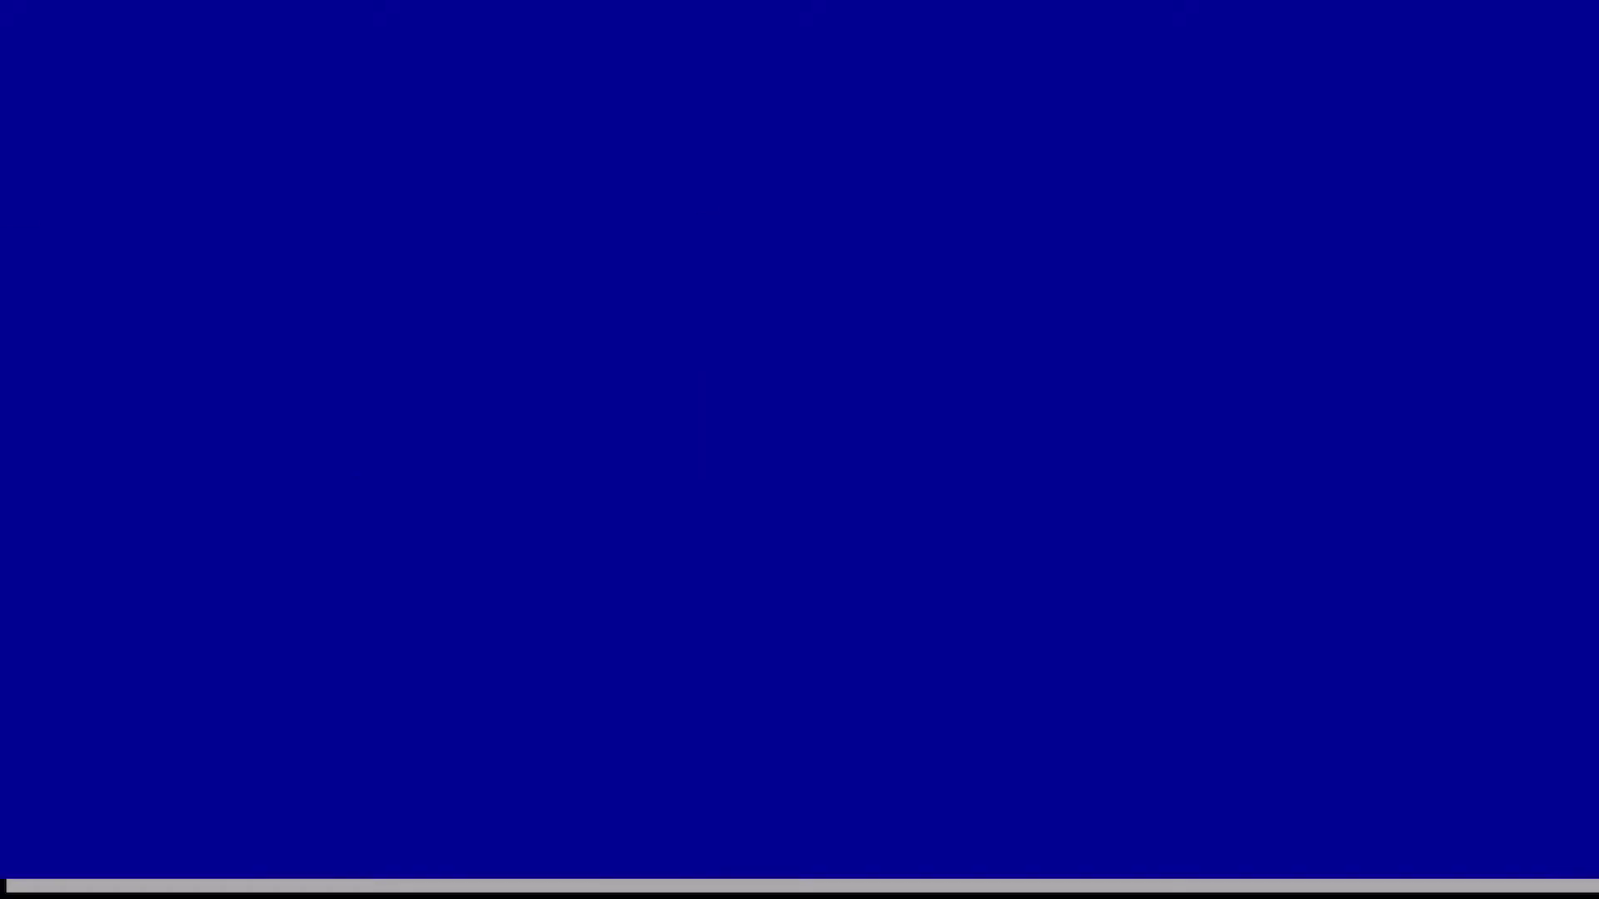
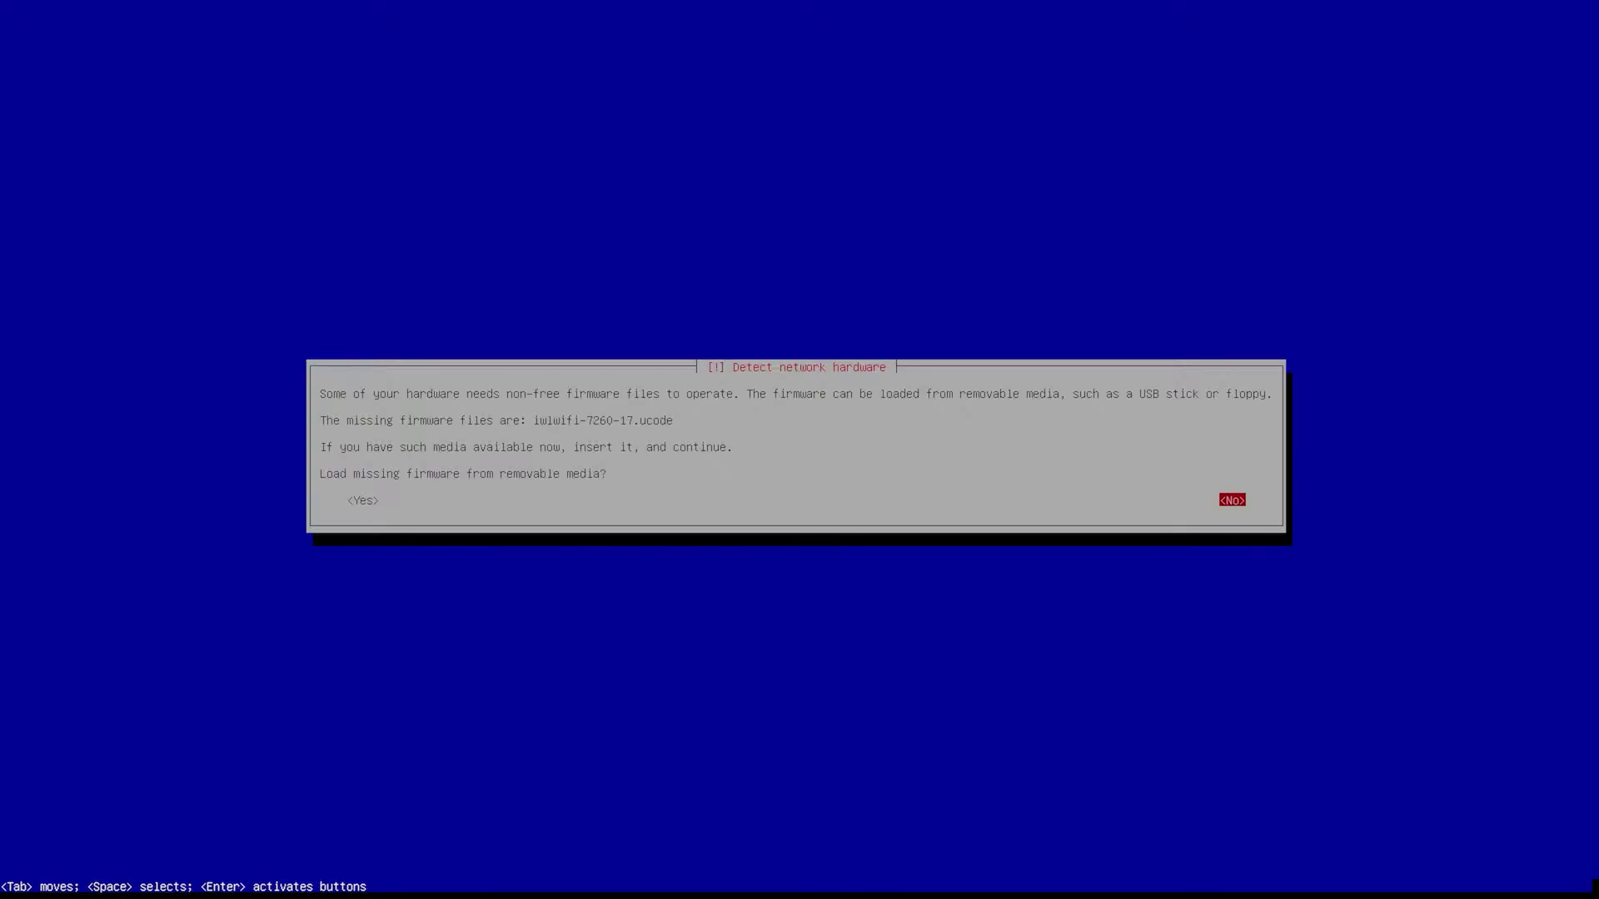
- Skip loading missing firmware and choose manual network configuration instead of auto-configuration
key("Return")
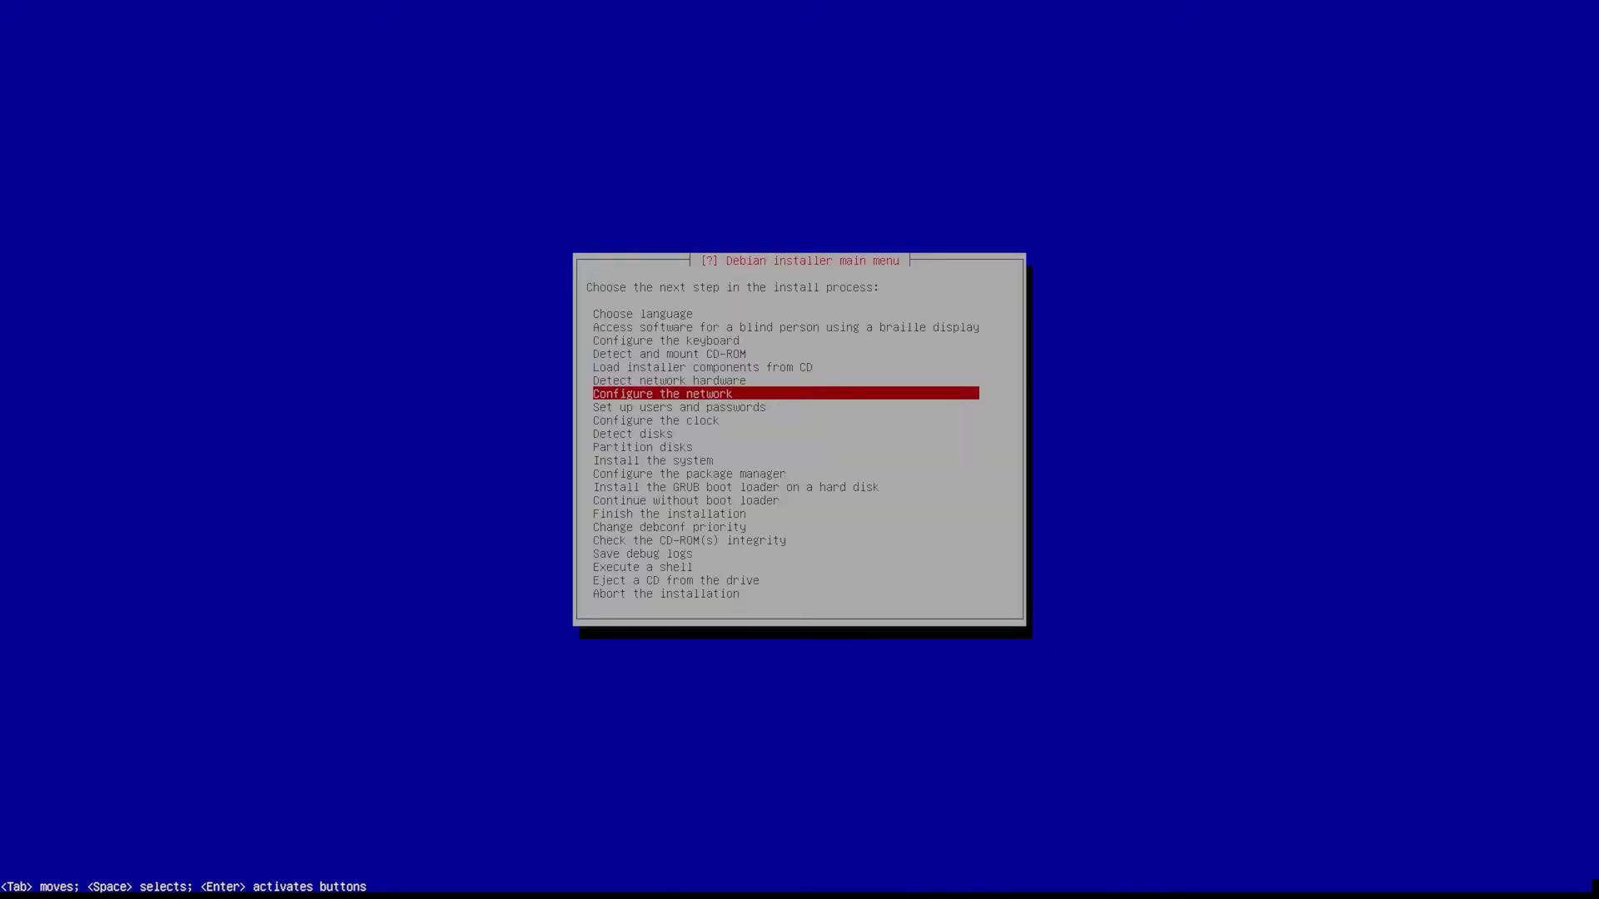
key("Return")
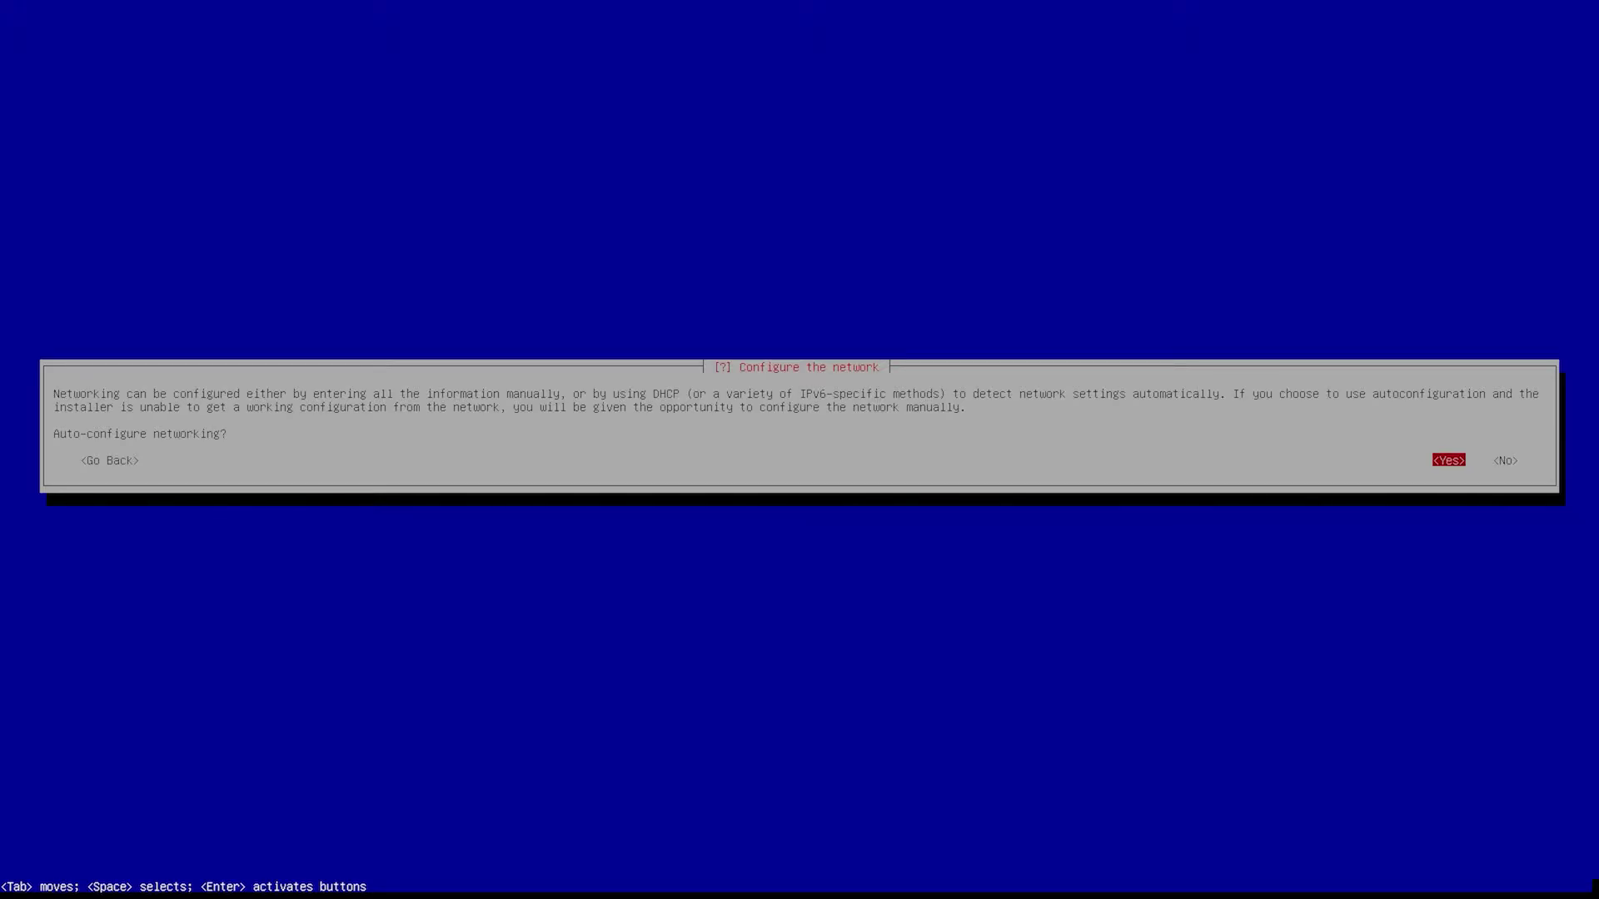
key("Tab")
key("Return")
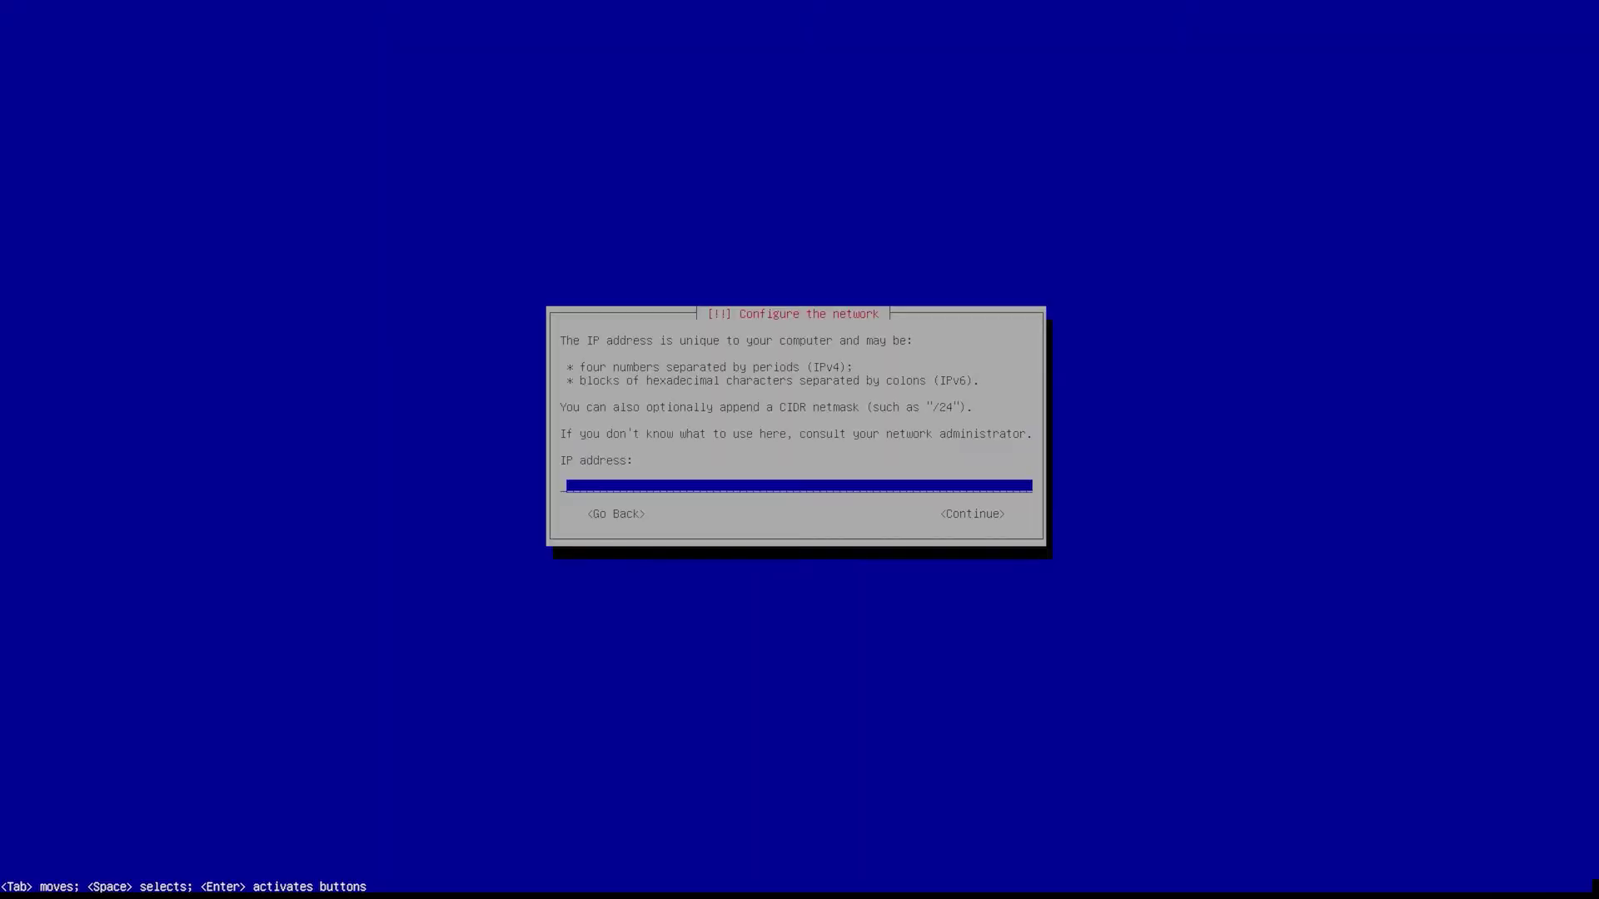
- Set IP 192.168.50.100, netmask 255.255.255.0, gateway 192.168.50.1 and name server 8.8.8.8
type("192.1")
type("68.50.")
type("100")
key("Return")
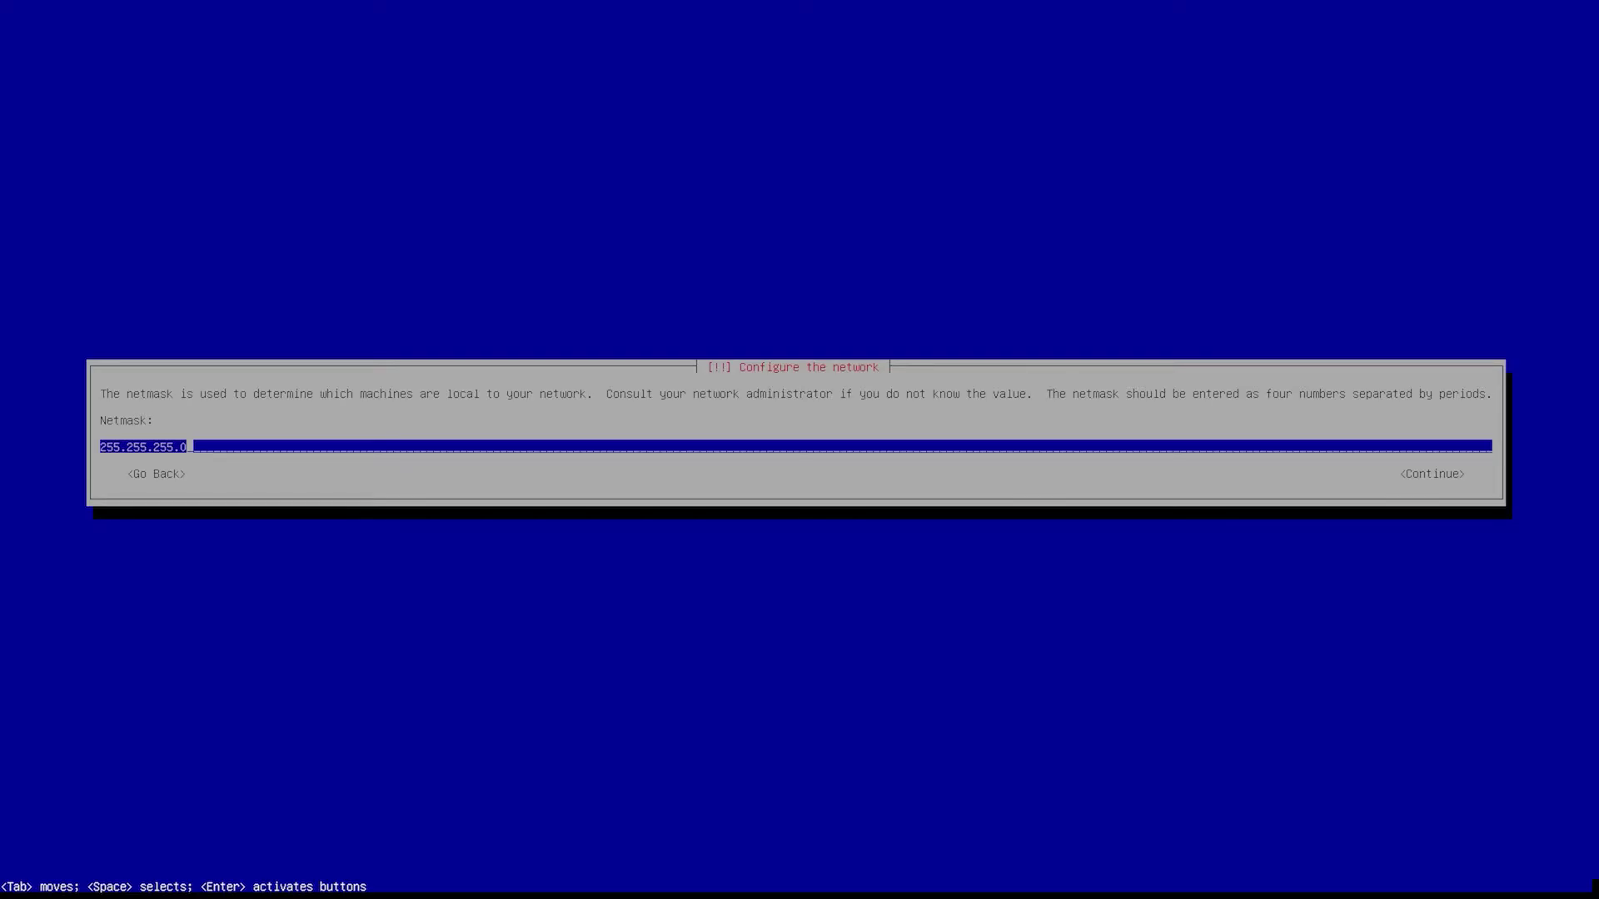
key("Return")
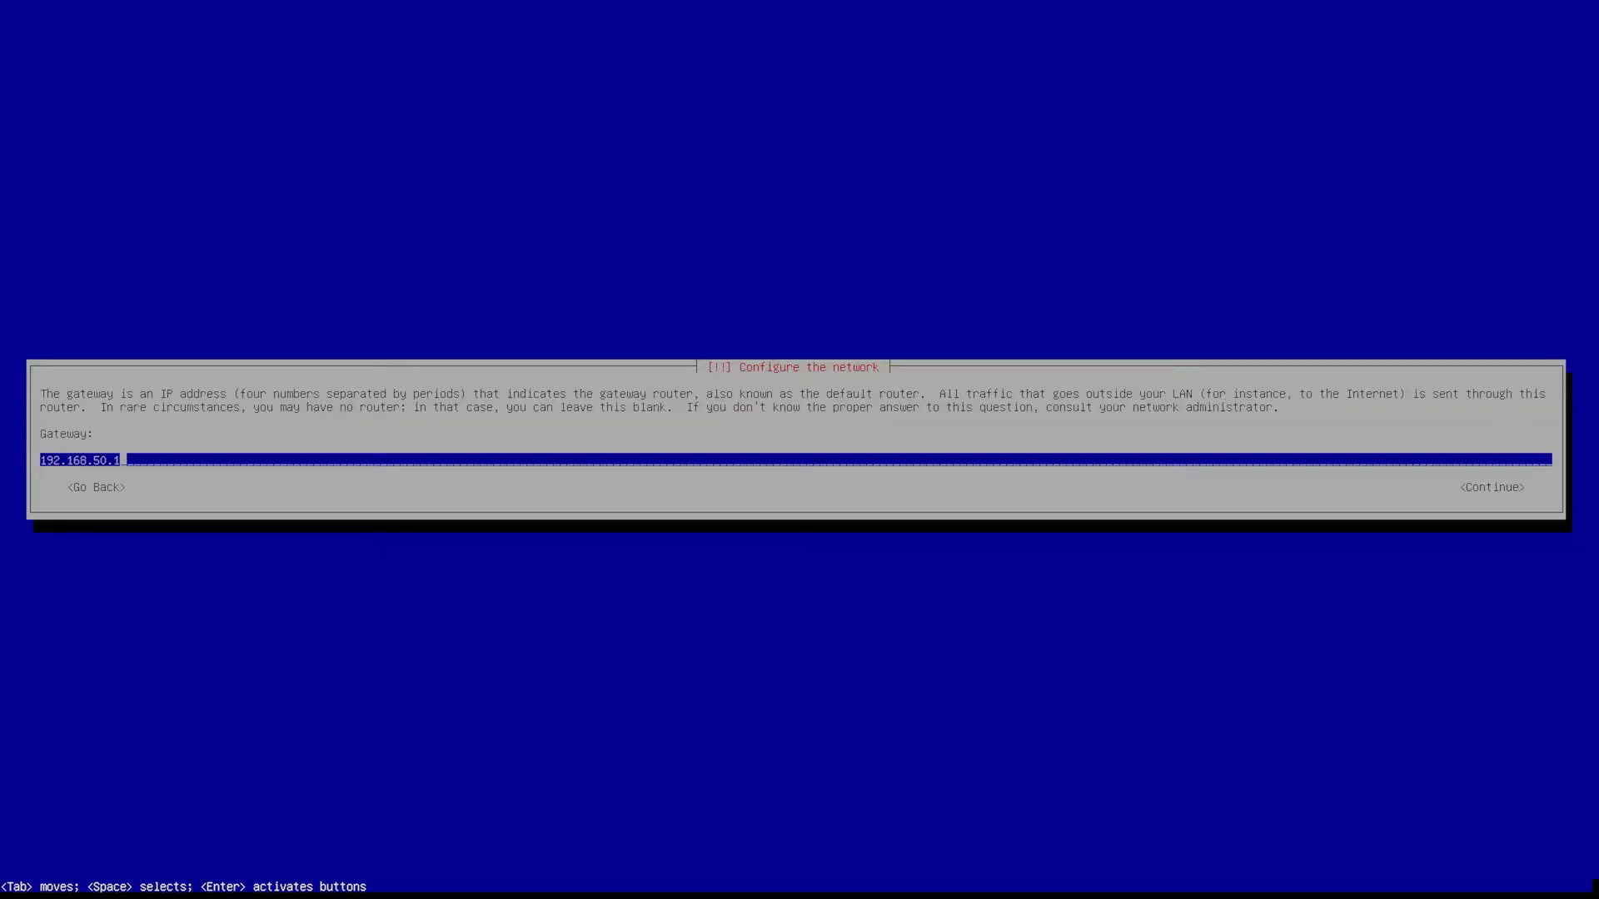
key("Return")
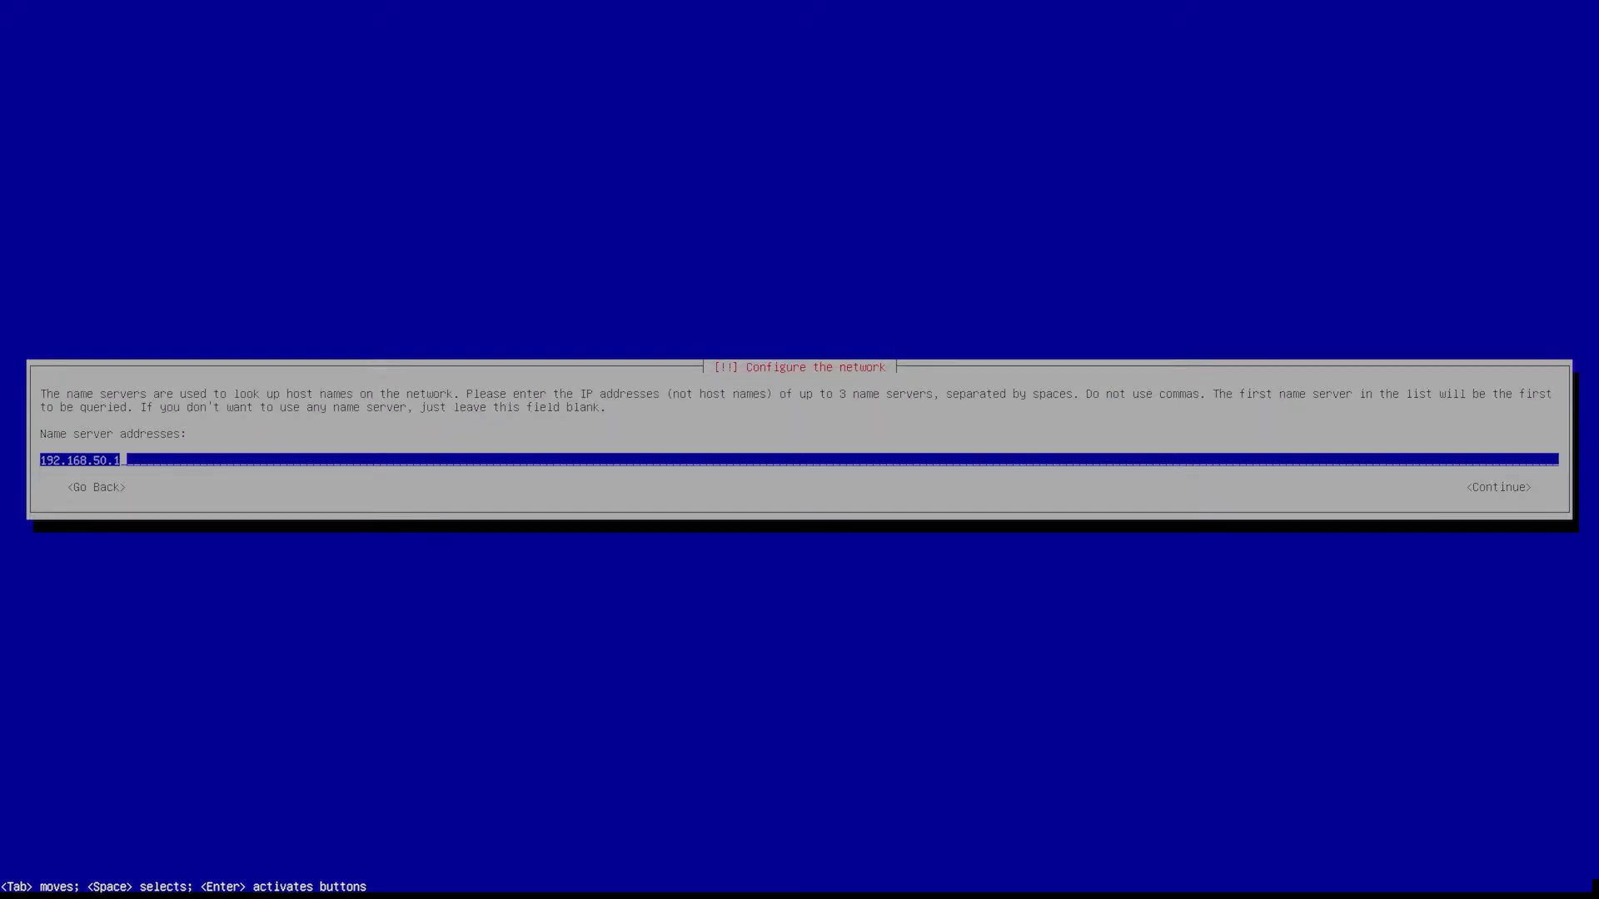
key("BackSpace")
key("BackSpace")
key("BackSpace")
key("BackSpace")
key("BackSpace")
key("BackSpace")
key("BackSpace")
key("BackSpace")
key("BackSpace")
key("BackSpace")
key("BackSpace")
key("BackSpace")
type("8.8.8.8")
key("Return")
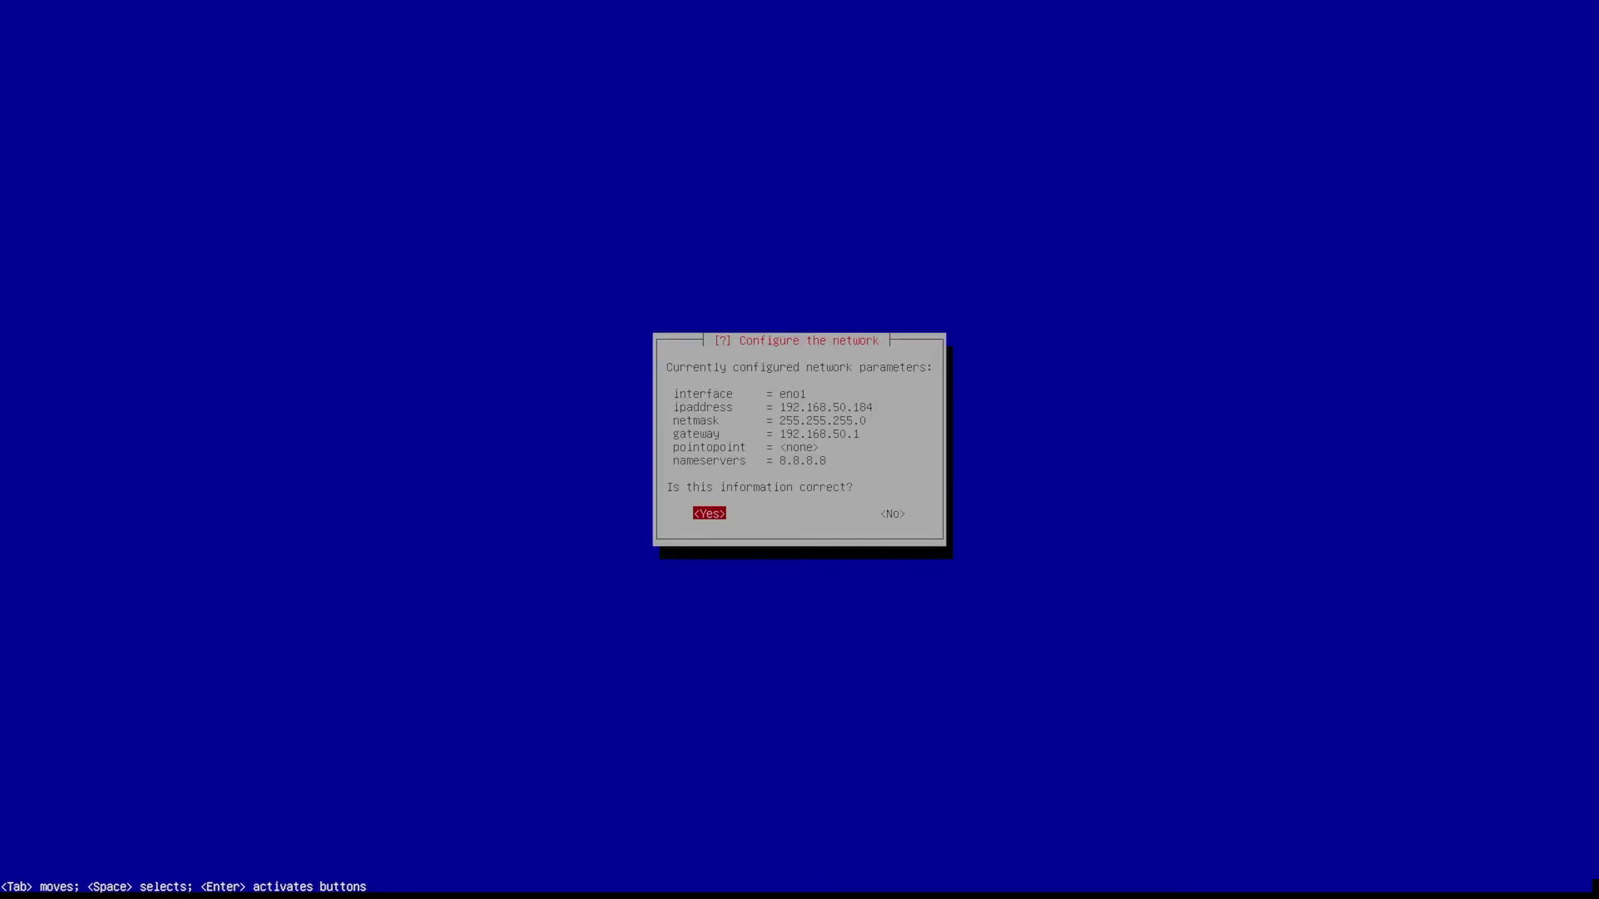
- Confirm the network settings, keep the default link-detection wait, and set hostname cncmill
key("Return")
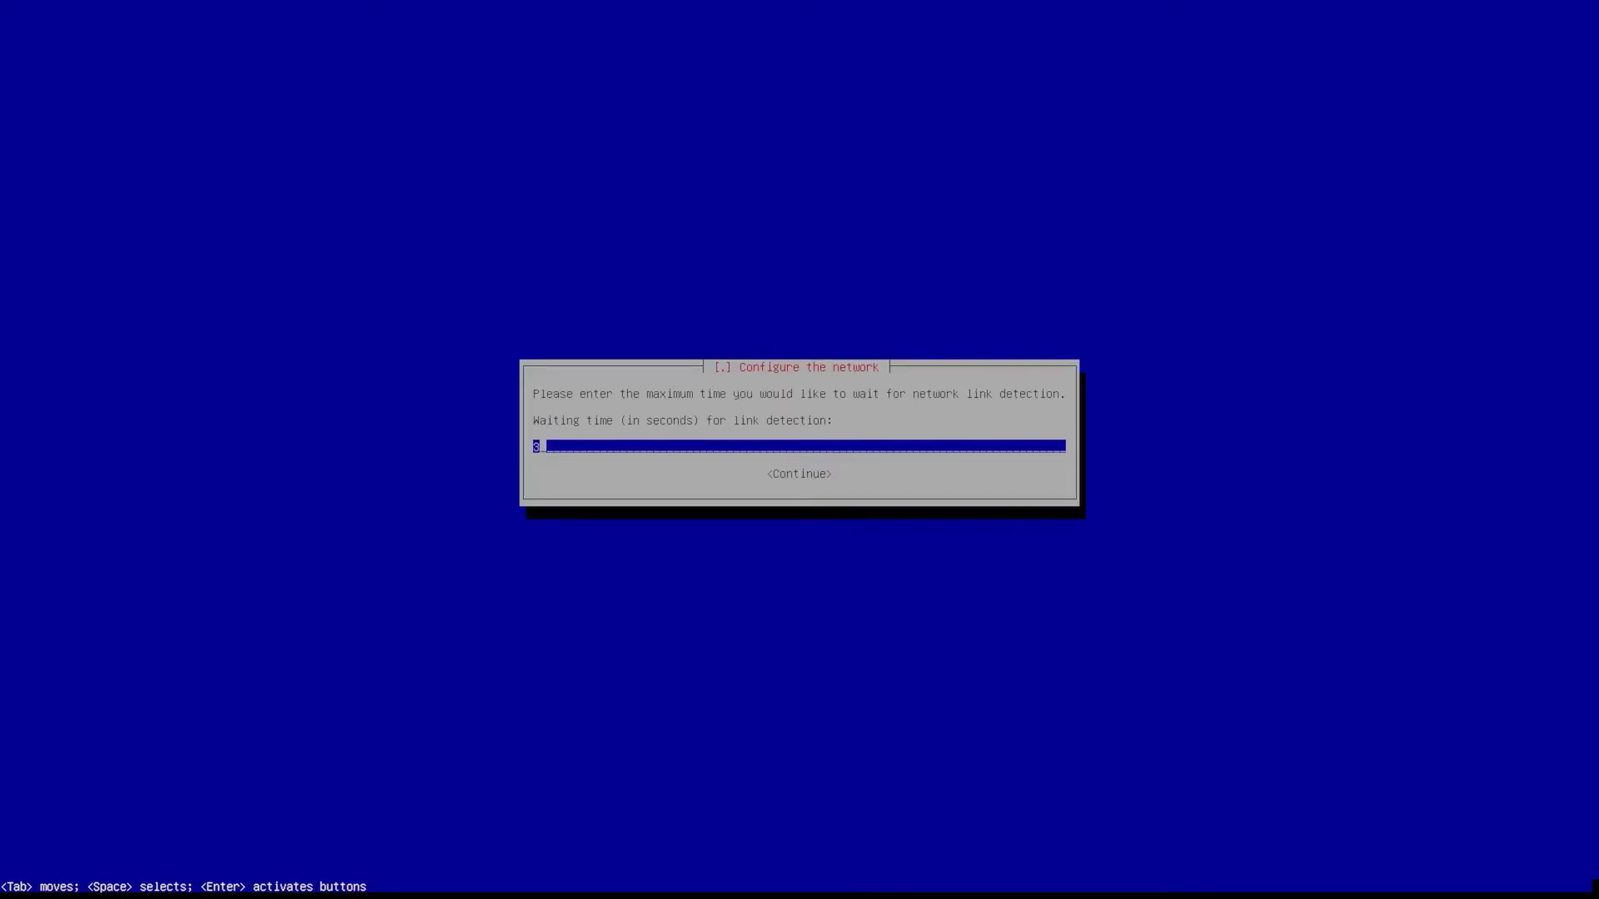
key("Return")
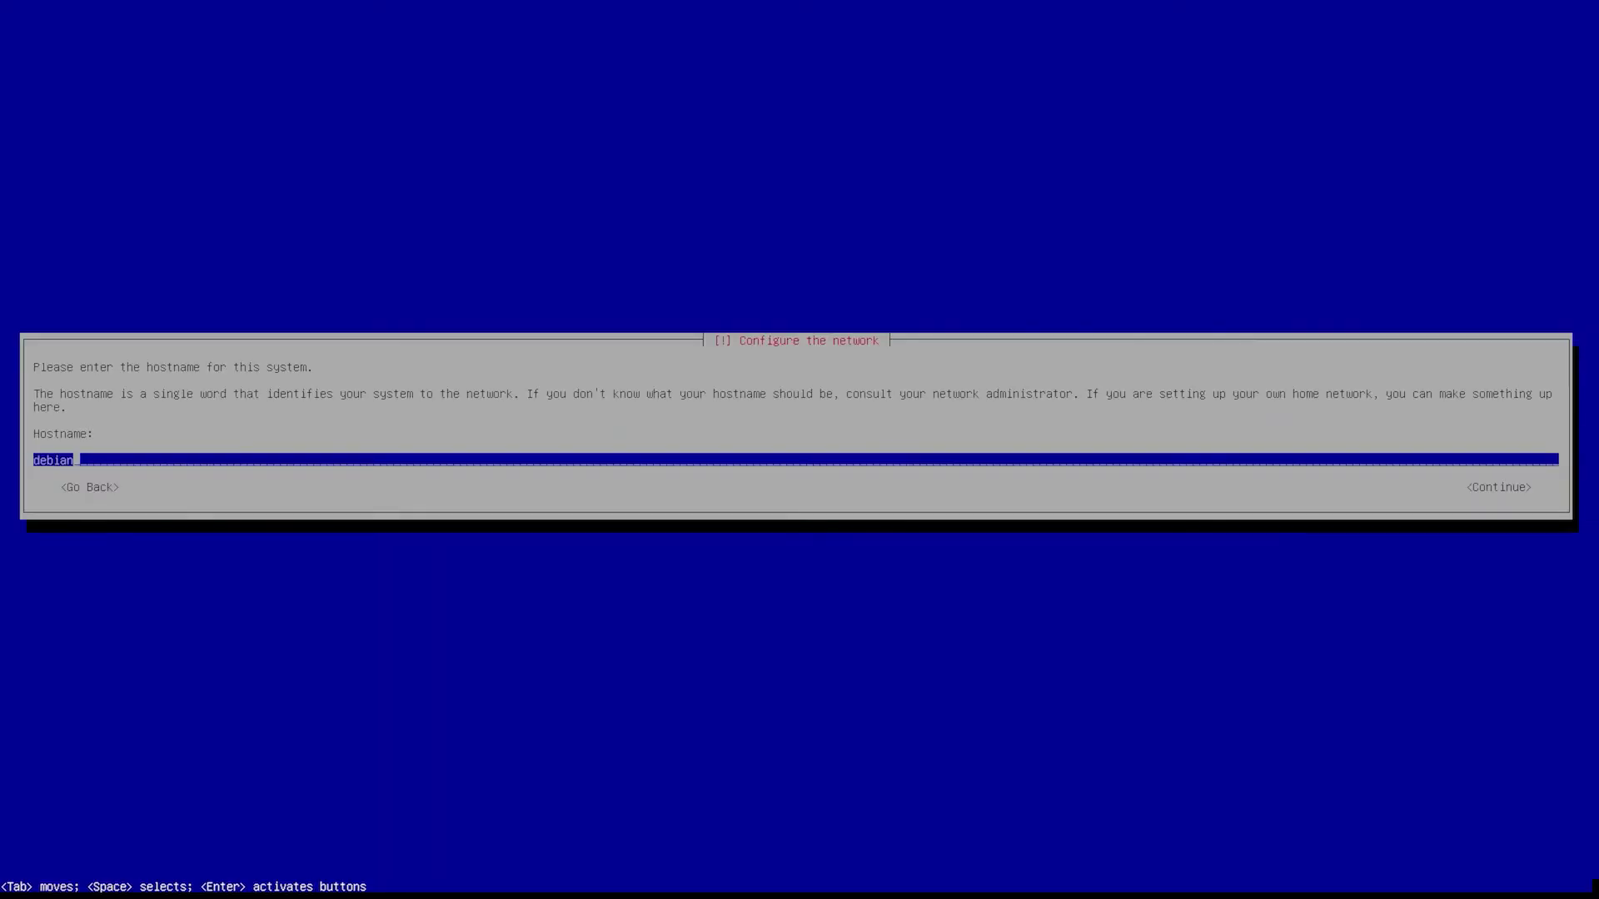
key("BackSpace")
key("BackSpace")
key("BackSpace")
key("BackSpace")
key("BackSpace")
key("BackSpace")
type("cncmill")
key("Return")
key("Return")
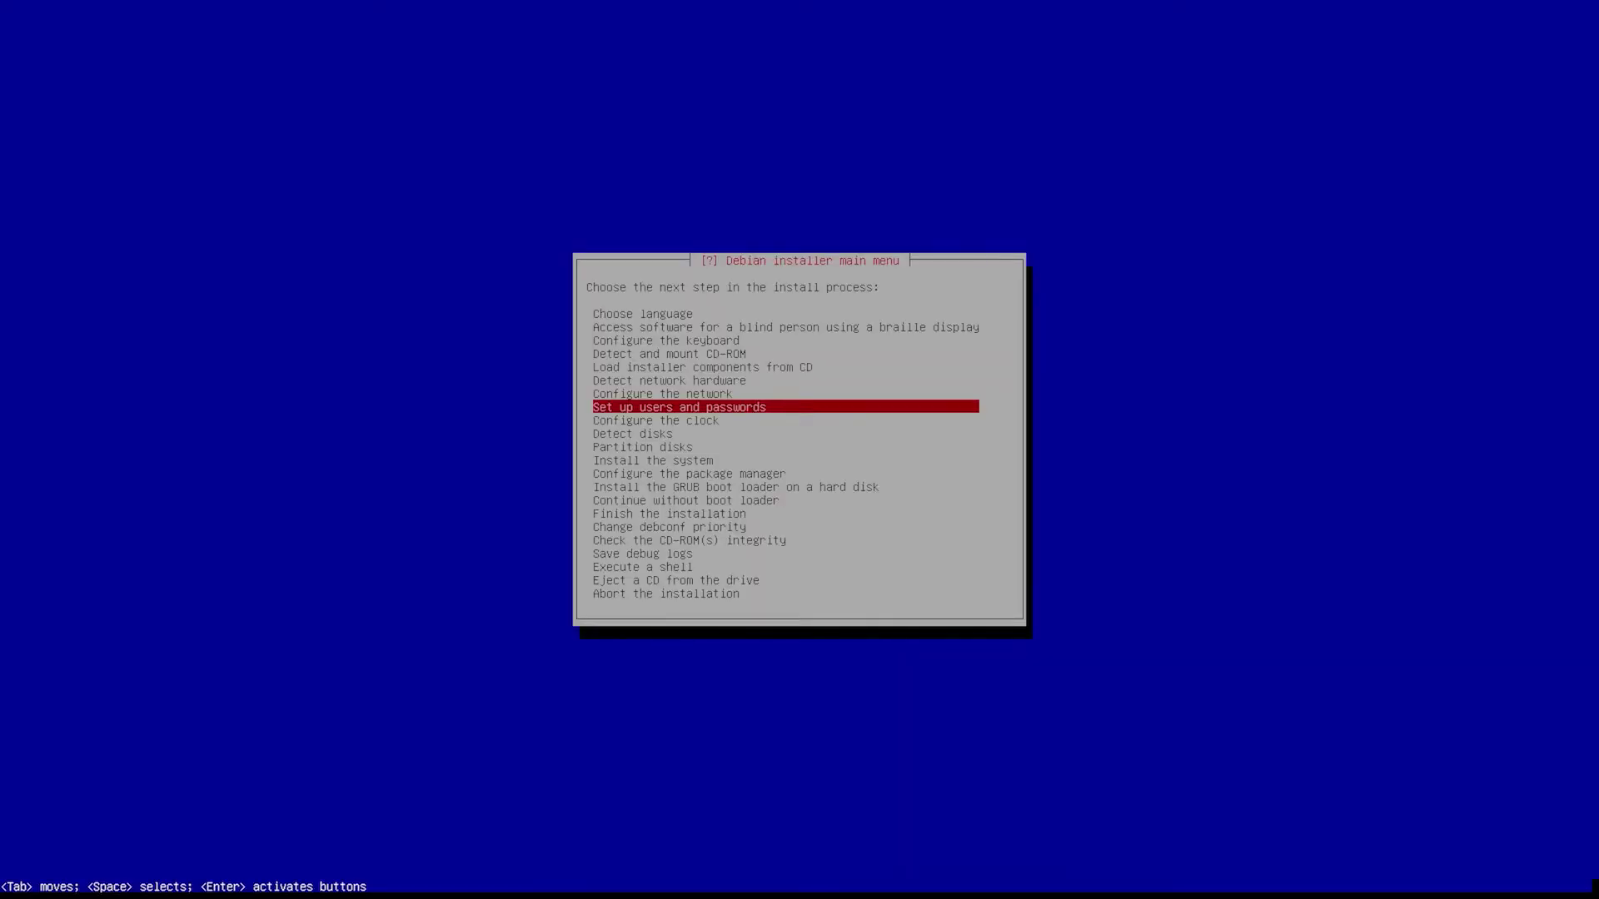
- Keep shadow passwords enabled and create a user with the entered full name and suggested username
key("Return")
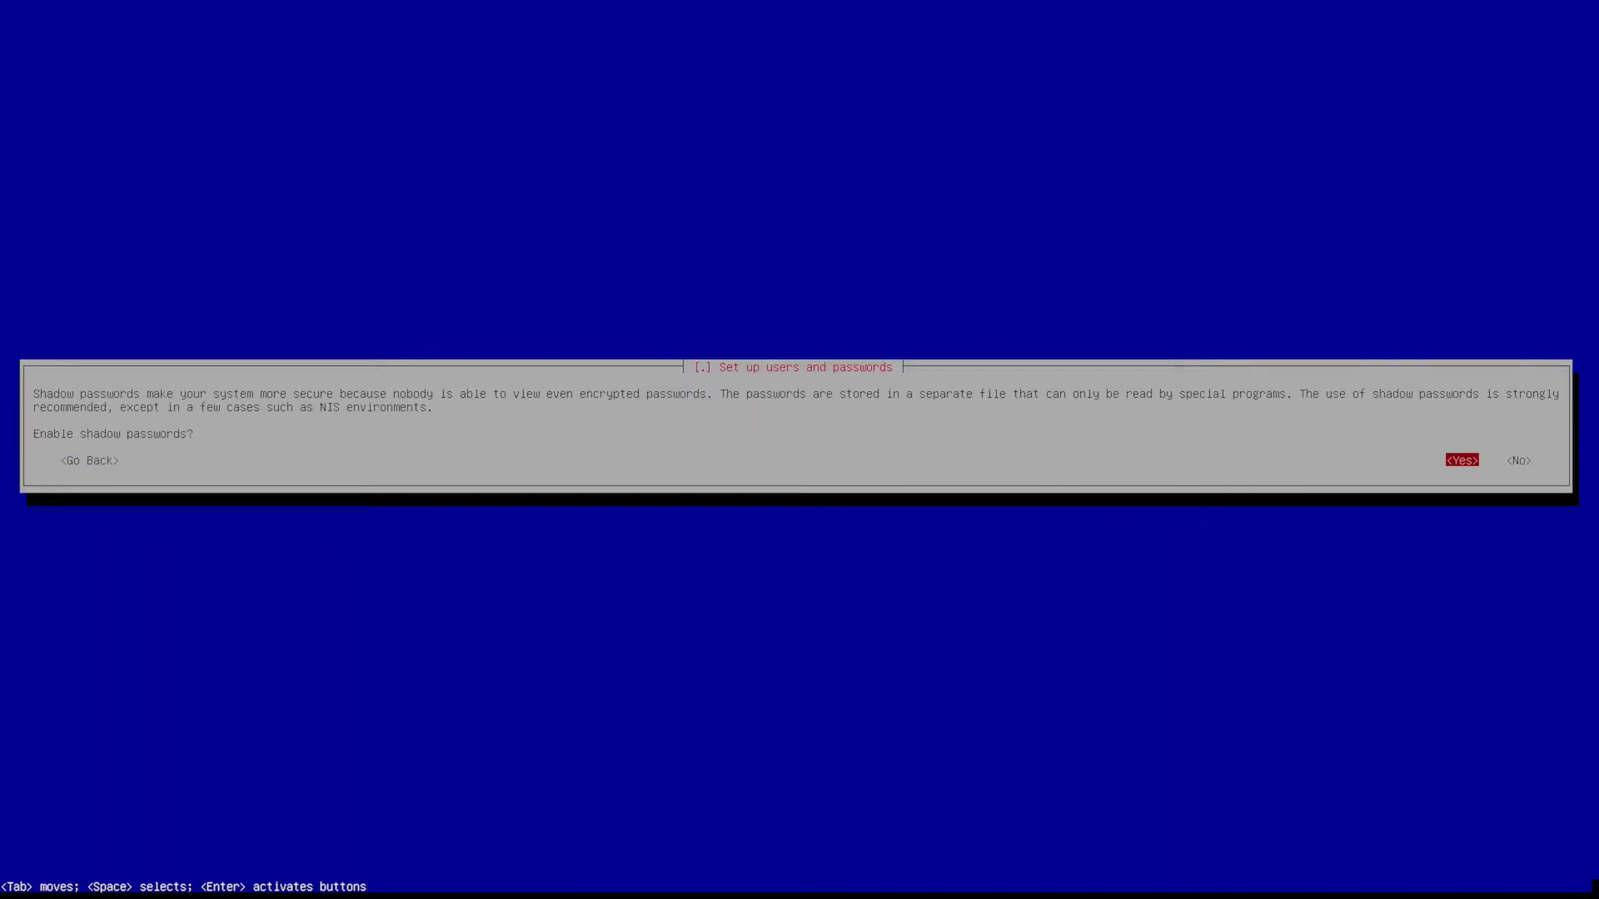
key("Return")
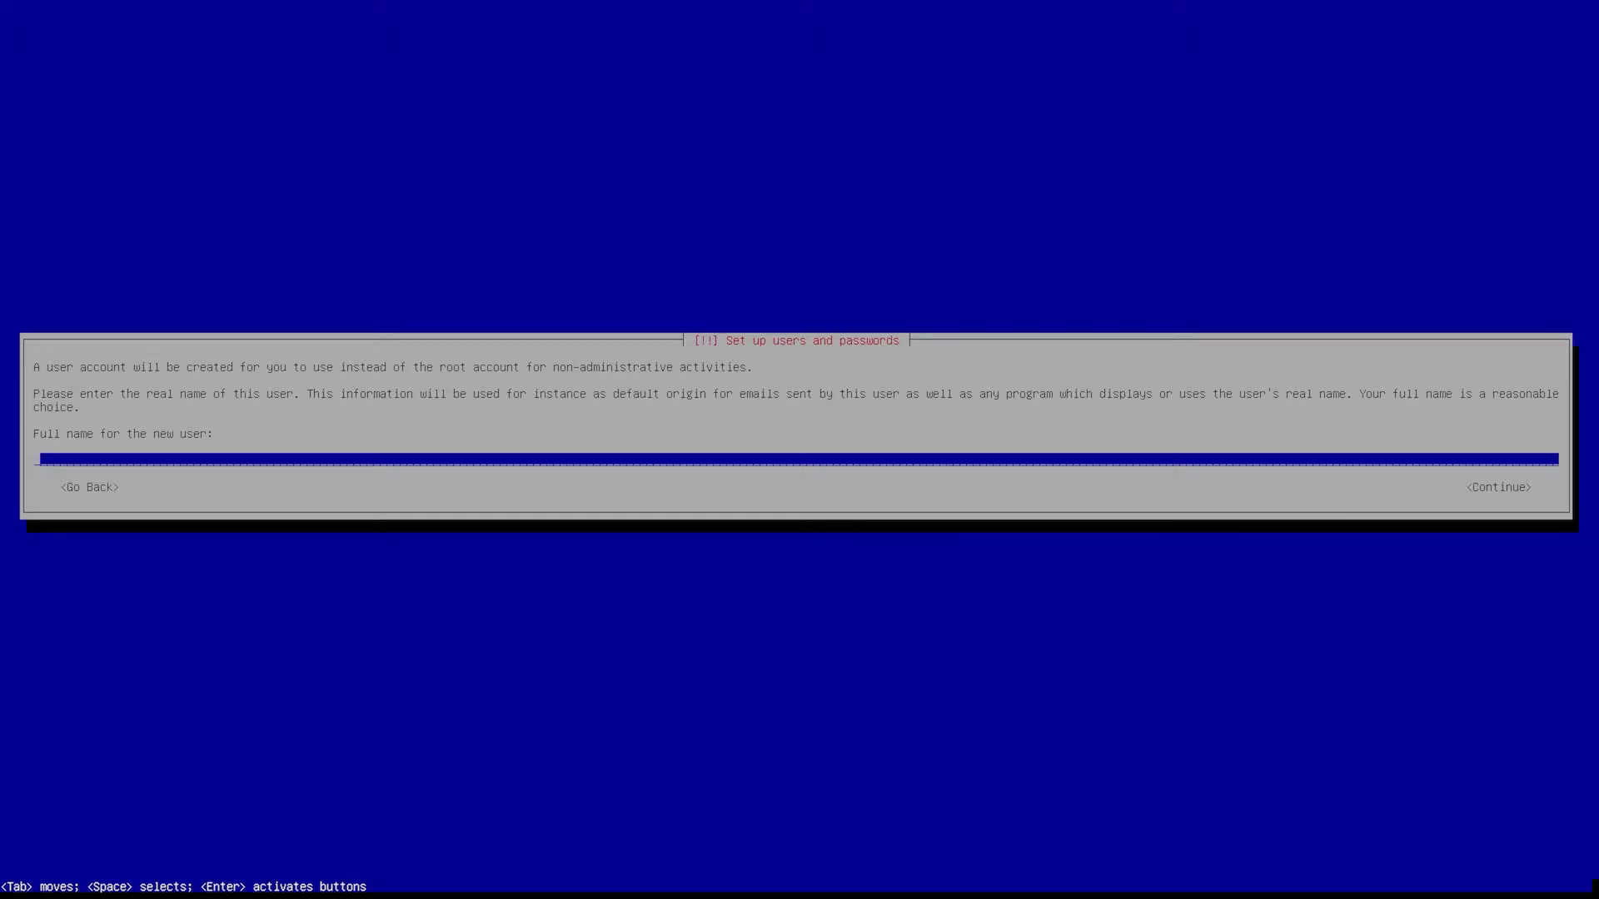
type("cnc")
key("Return")
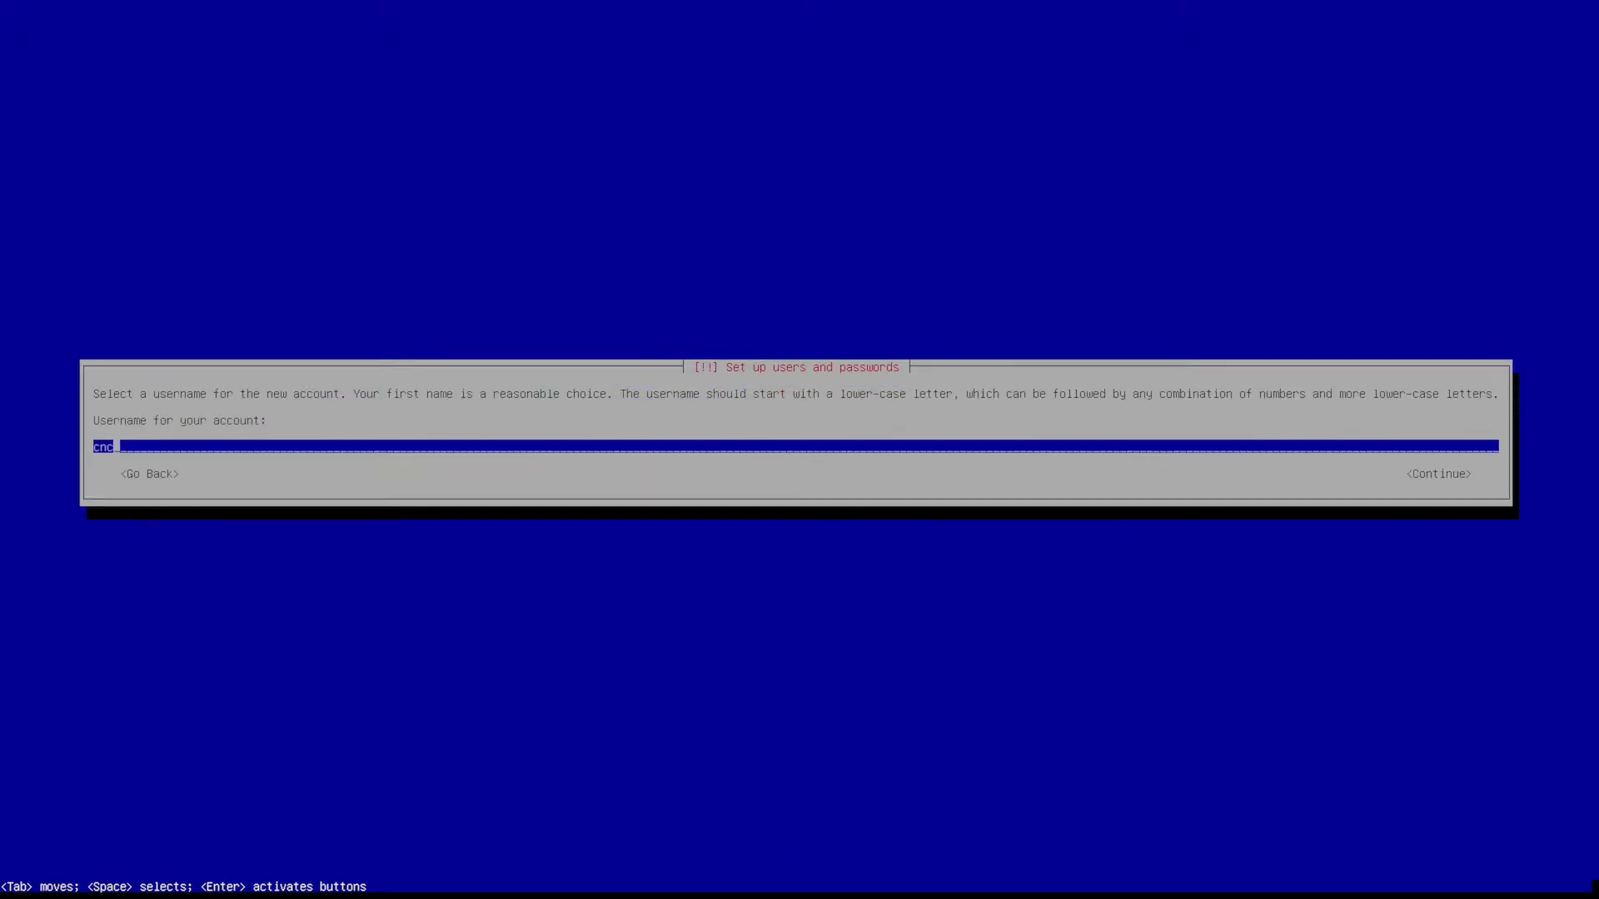
key("Return")
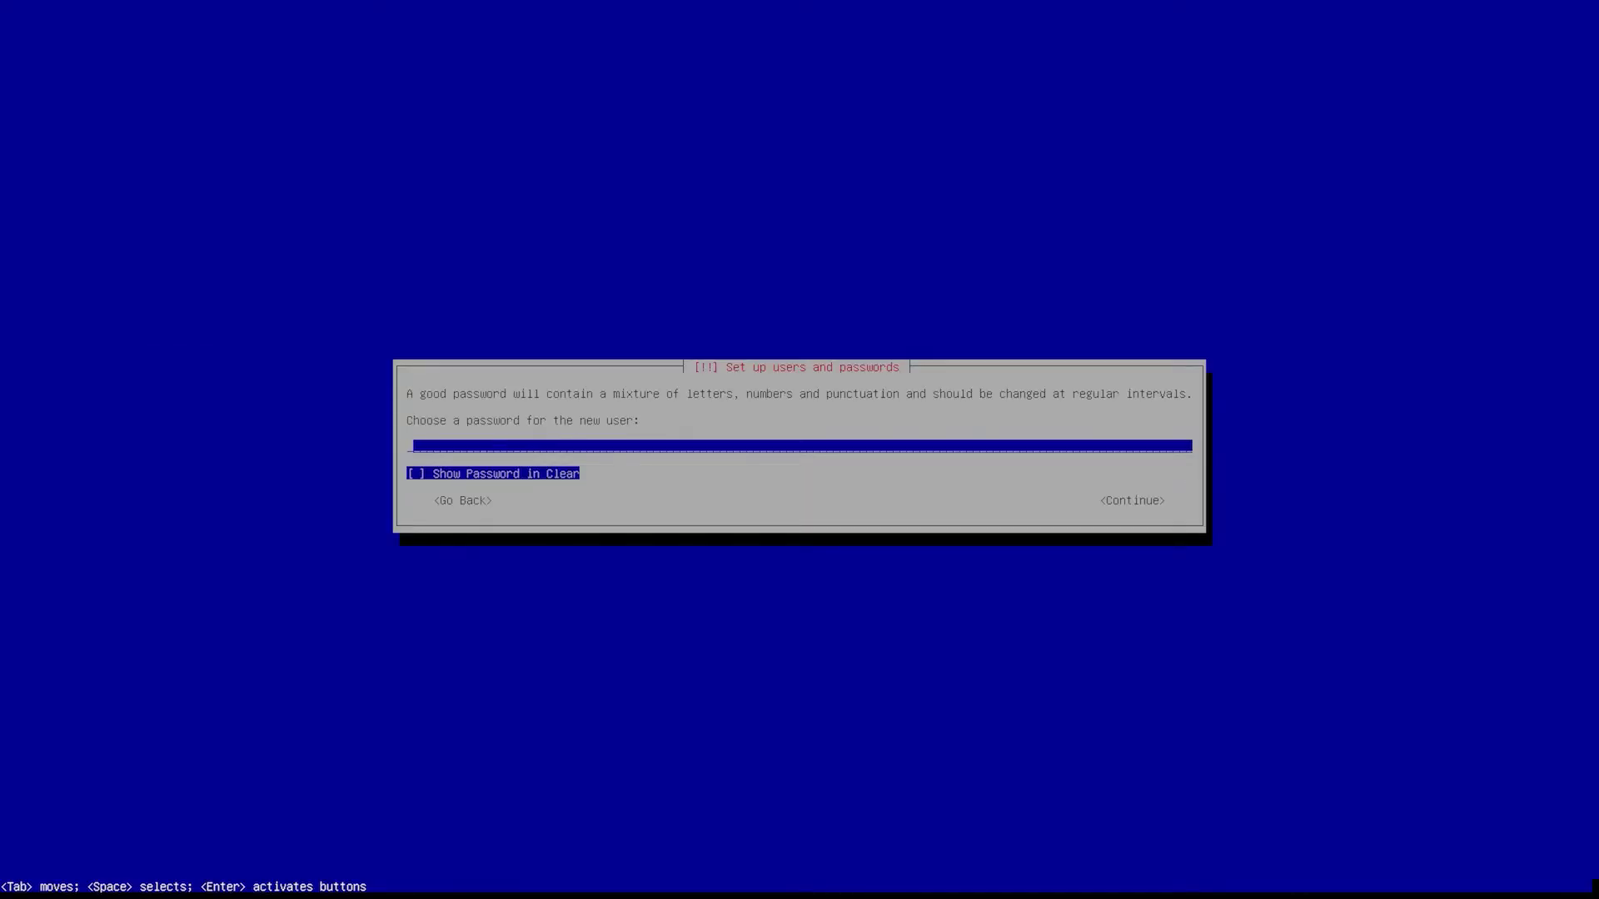
- Enter the user's password and re-enter it to verify
type("1234")
key("BackSpace")
key("BackSpace")
key("BackSpace")
type("234")
key("Return")
type("1234")
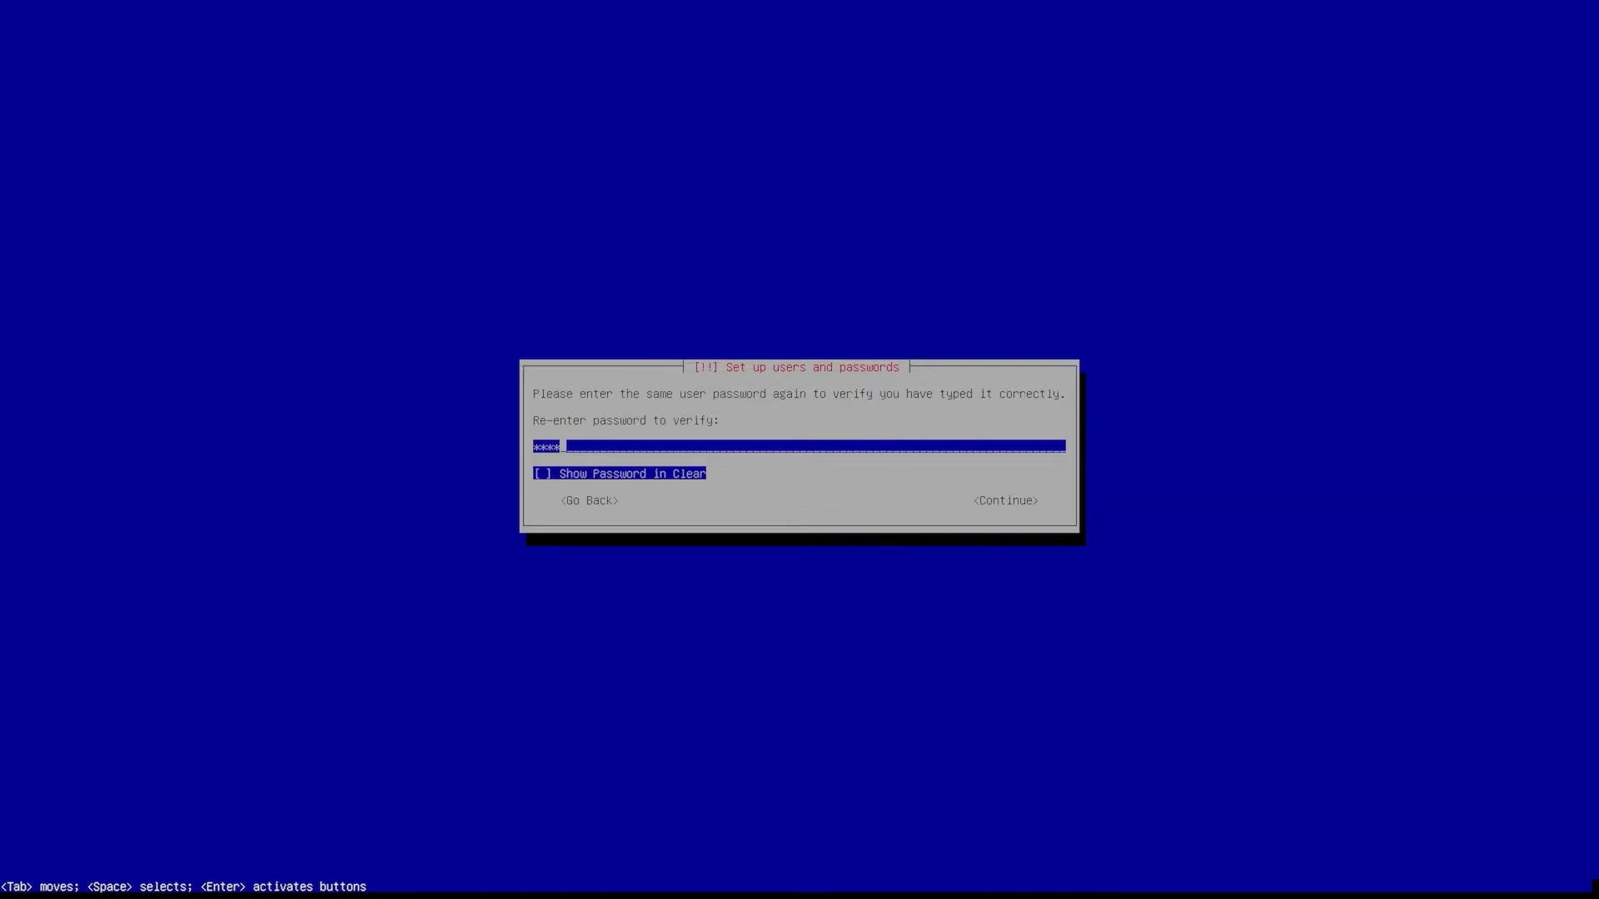
key("Return")
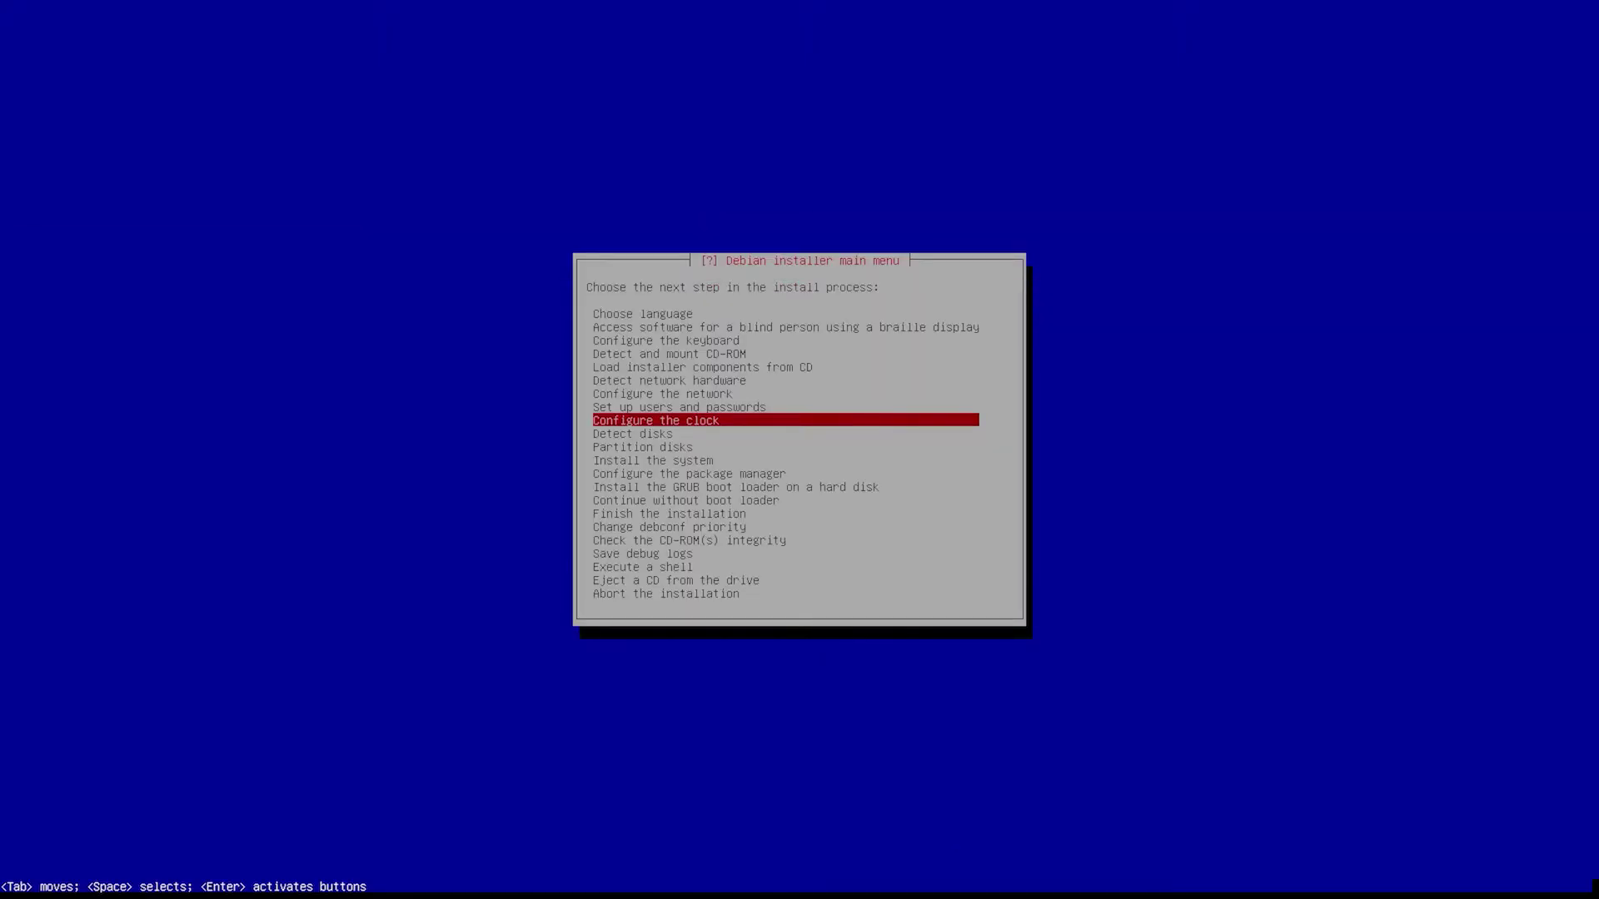
- Use network time from NTP server pool.ntp.org and set the time zone to Eastern
key("Return")
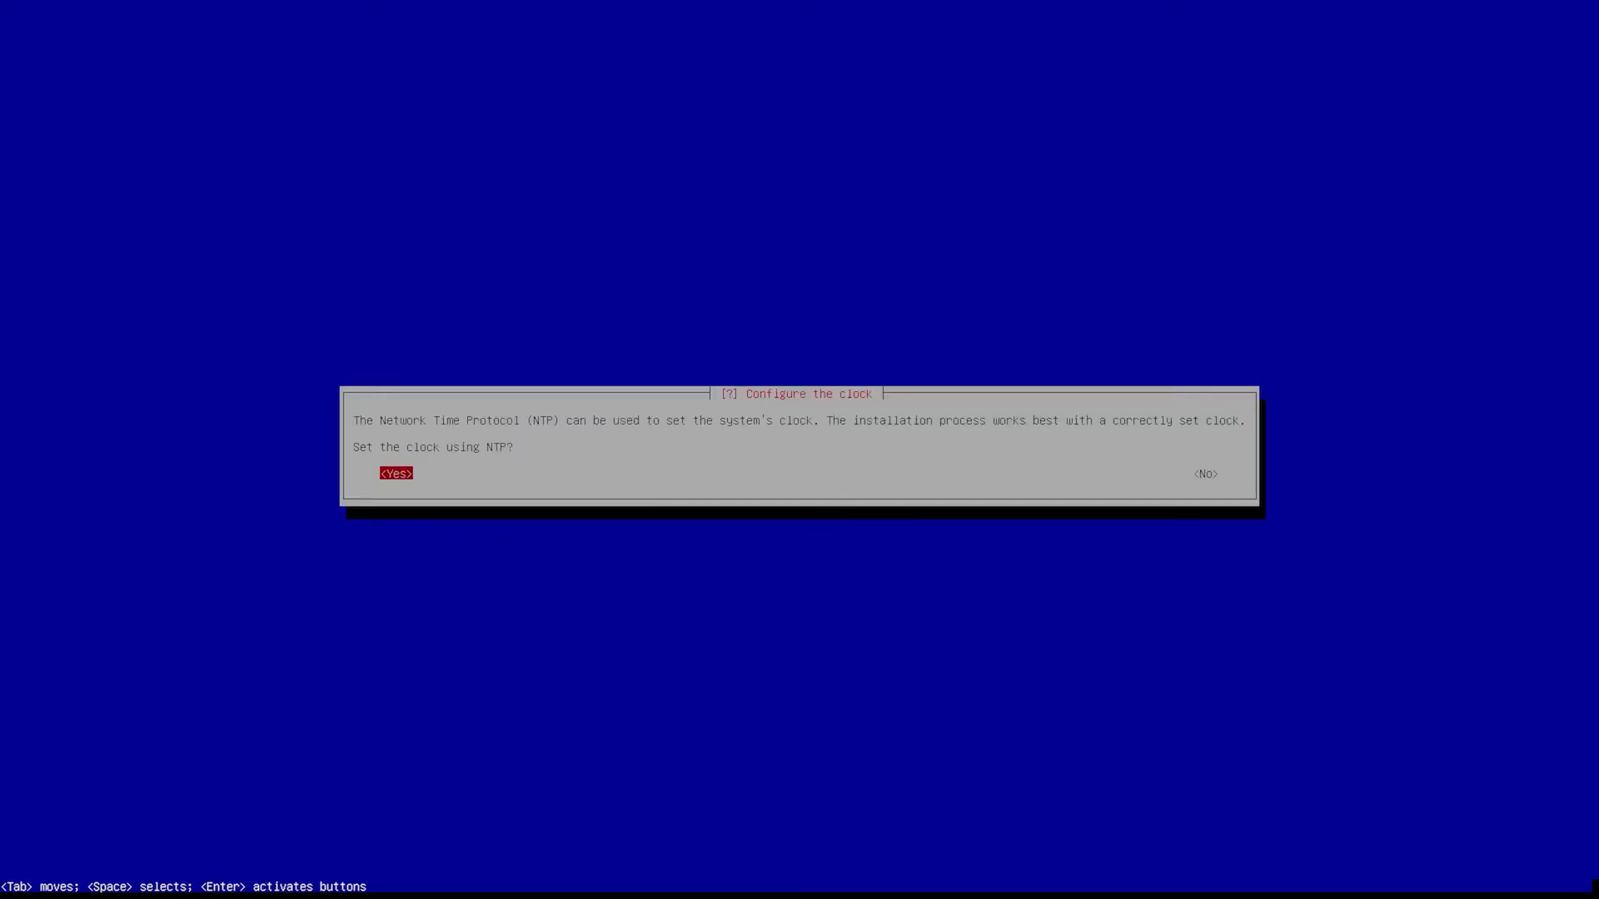
key("Return")
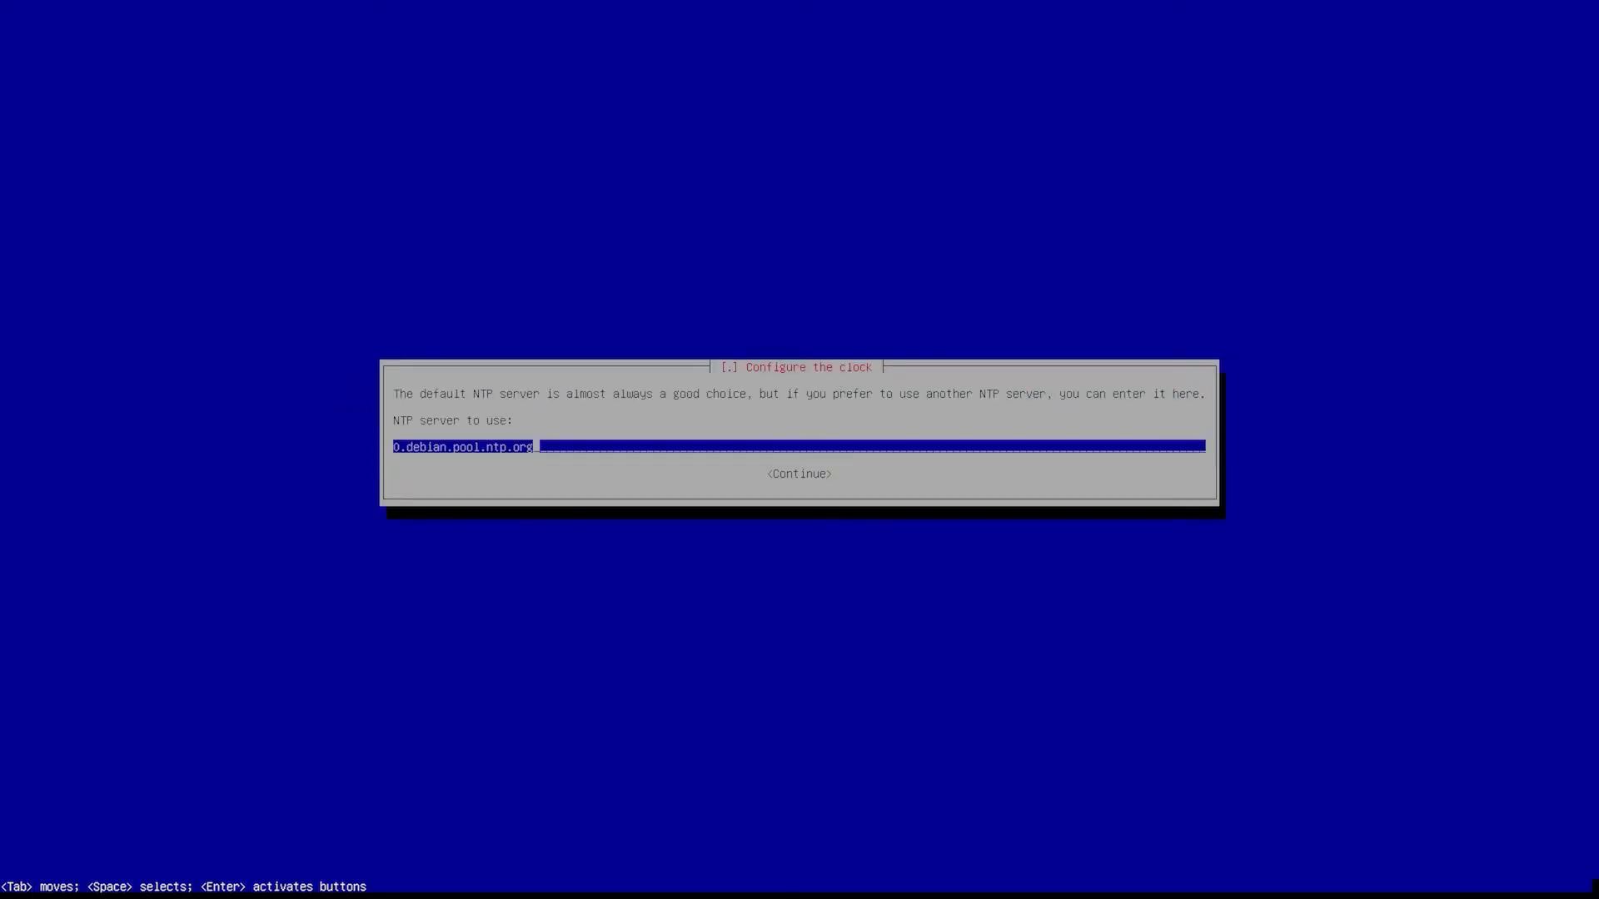
key("Left")
key("Left")
key("Left")
key("Left")
key("Left")
key("Left")
key("Left")
key("Left")
key("Left")
key("Left")
key("Left")
key("Left")
key("BackSpace")
key("BackSpace")
key("BackSpace")
key("BackSpace")
key("BackSpace")
key("BackSpace")
key("BackSpace")
key("BackSpace")
key("BackSpace")
key("Return")
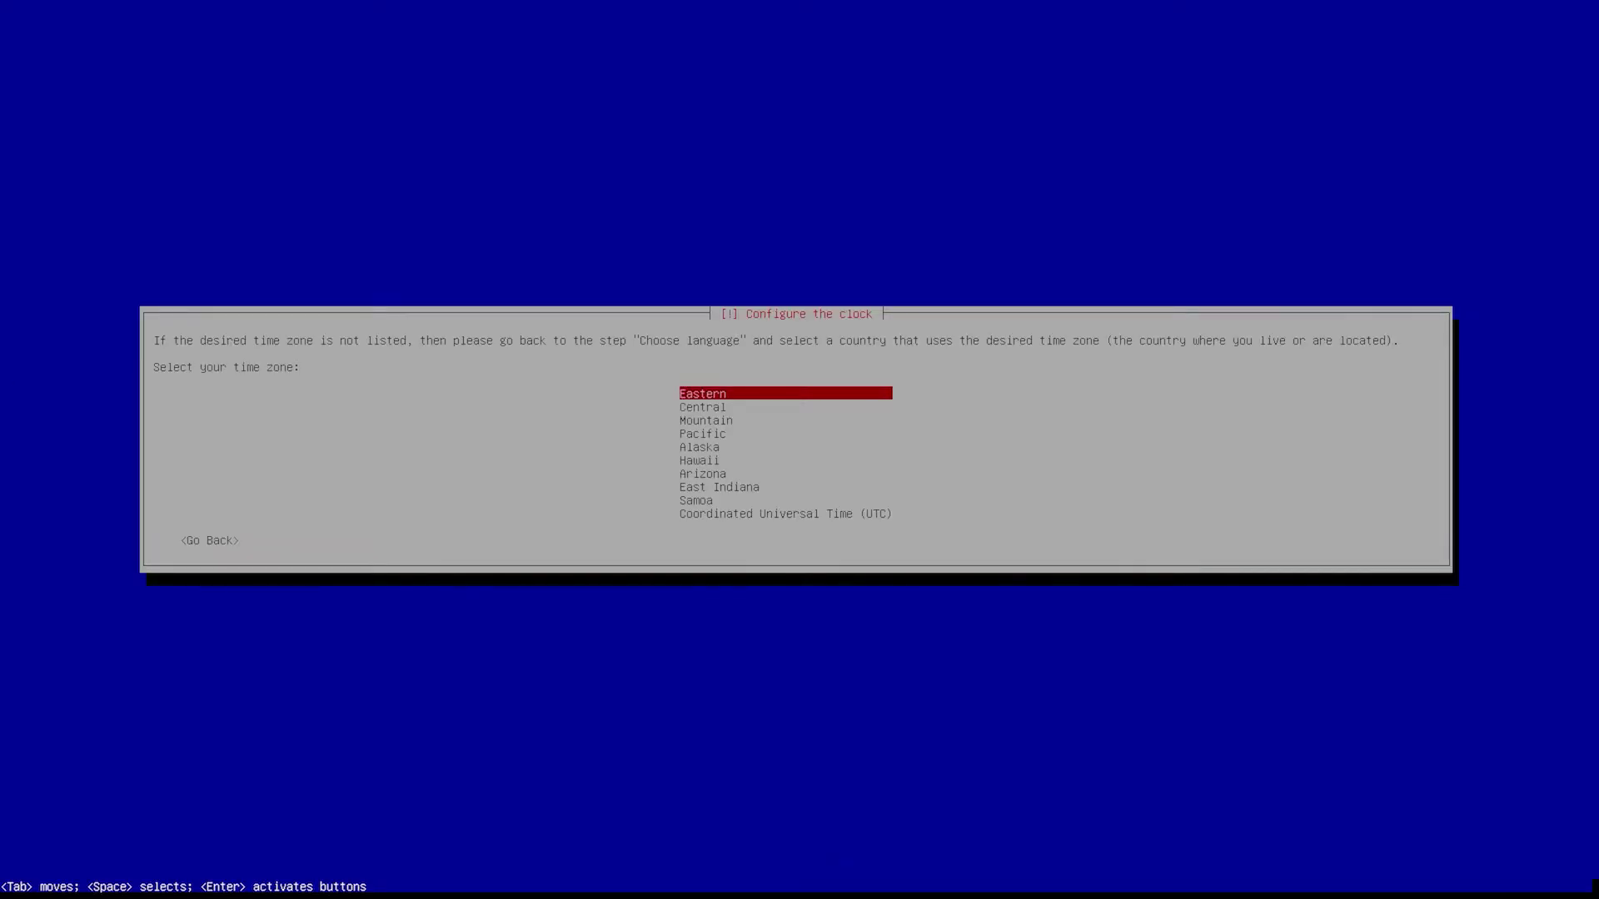
key("Return")
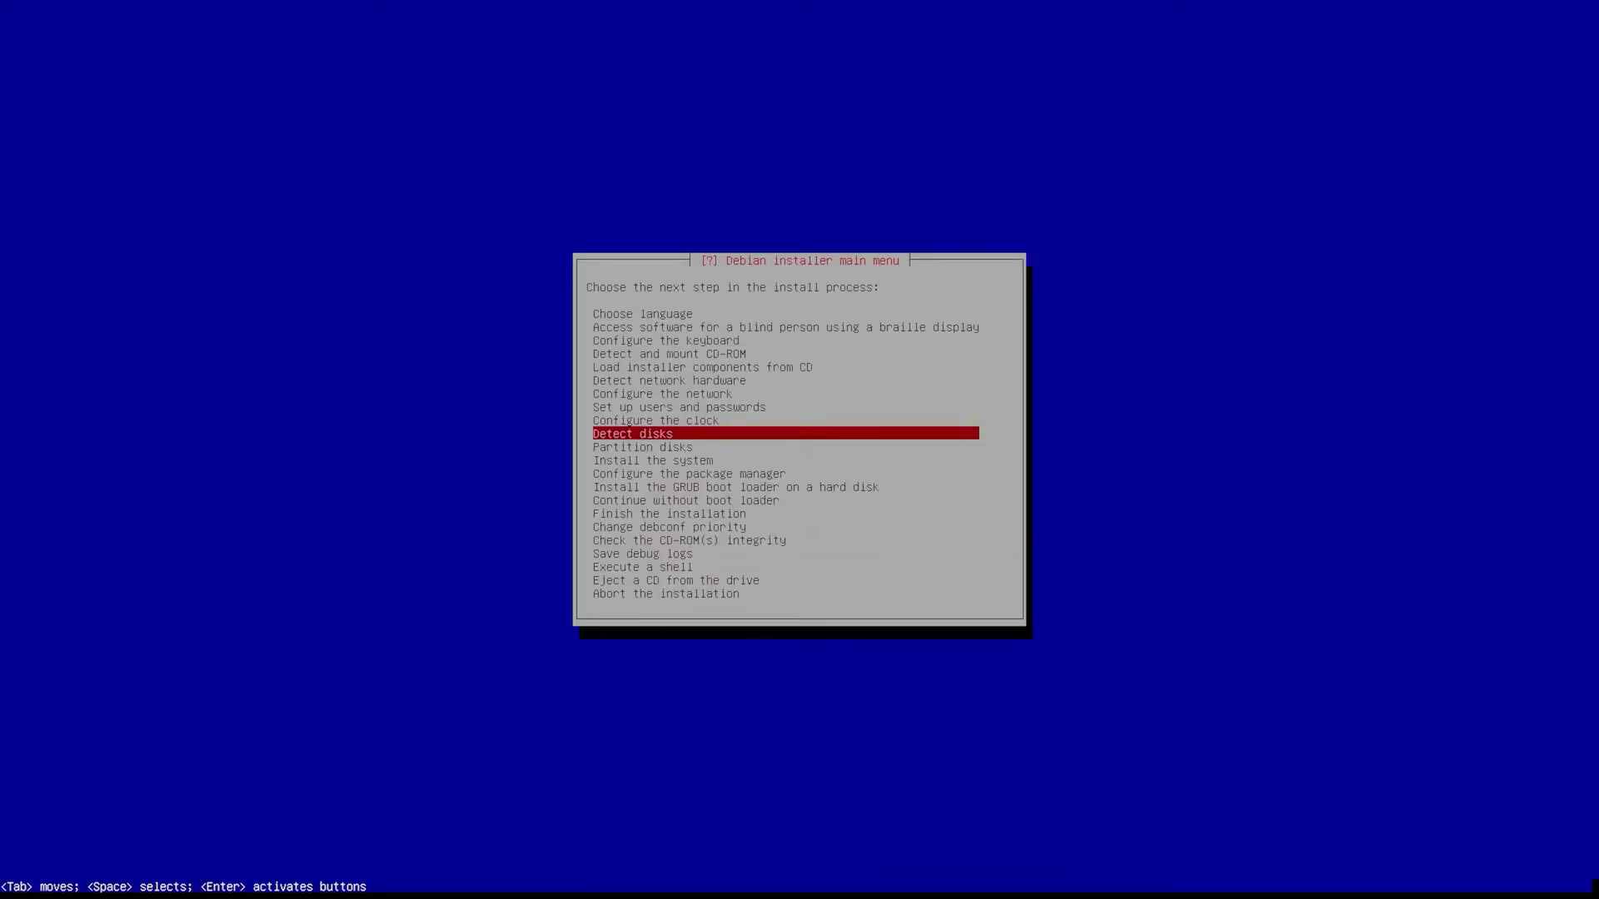
- Detect the disks and pick 'Guided - use entire disk' as the partitioning method
key("Return")
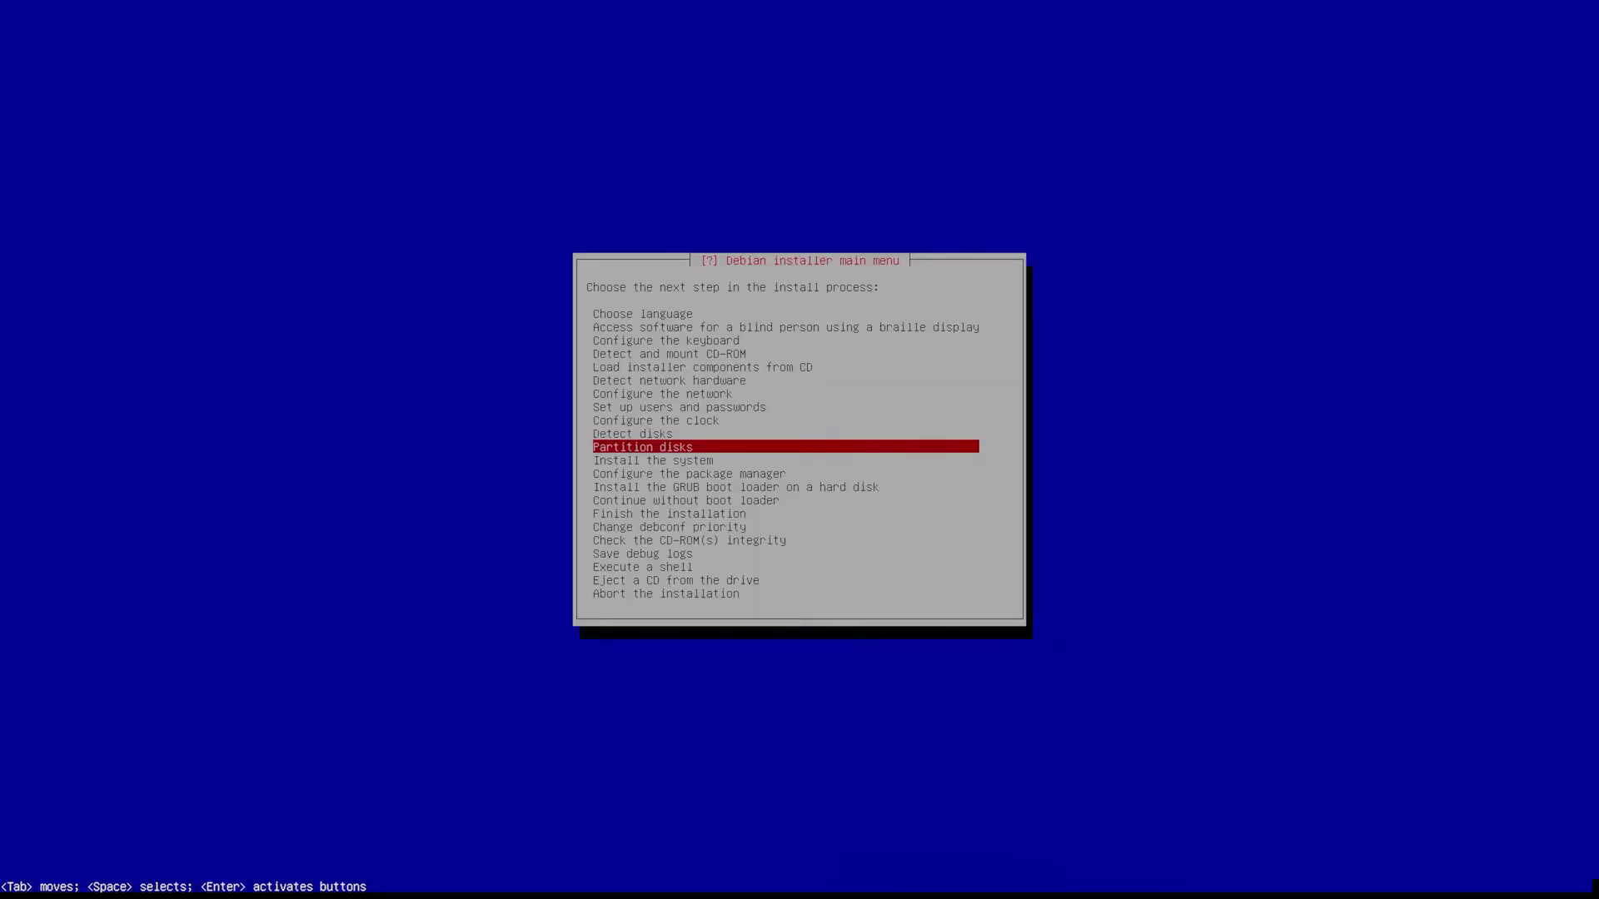
key("Return")
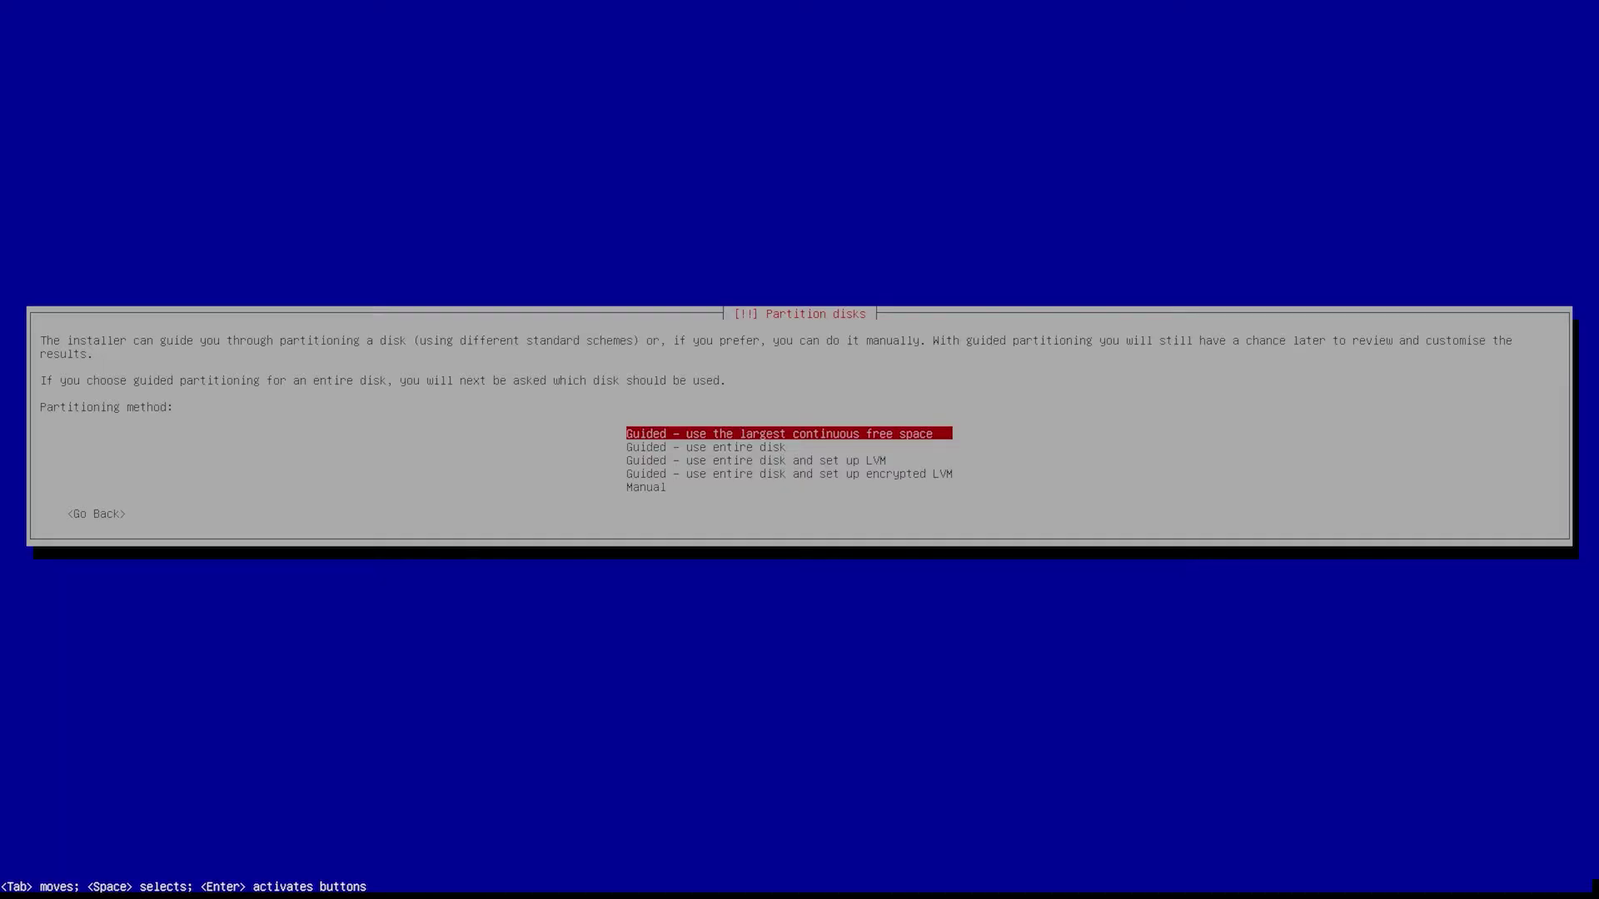
key("Down")
key("Down")
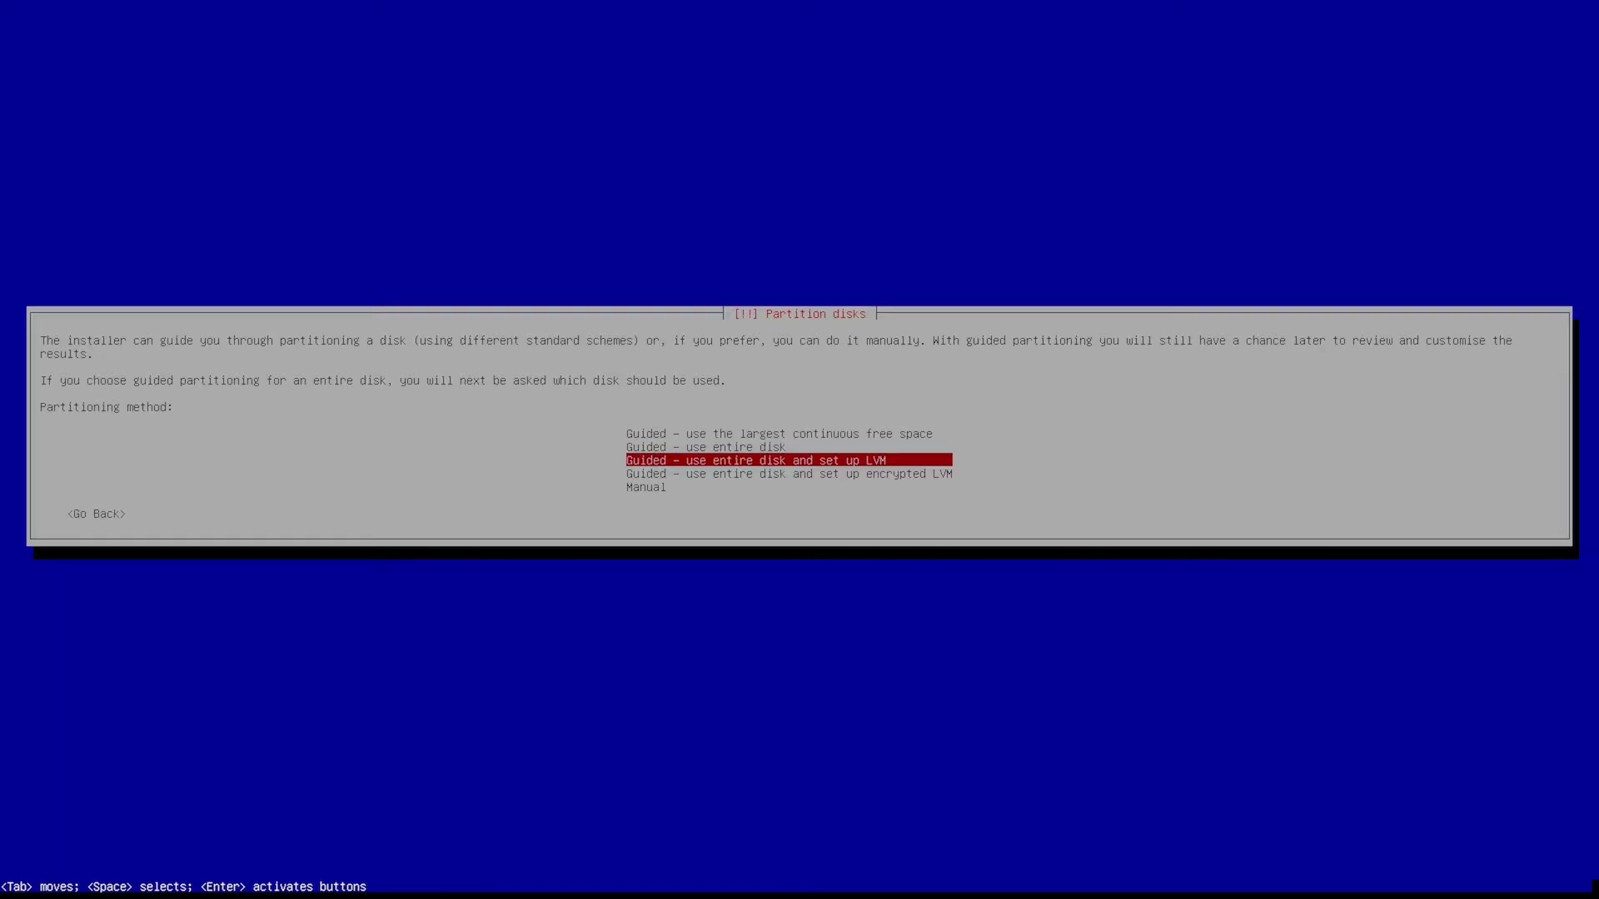
key("Up")
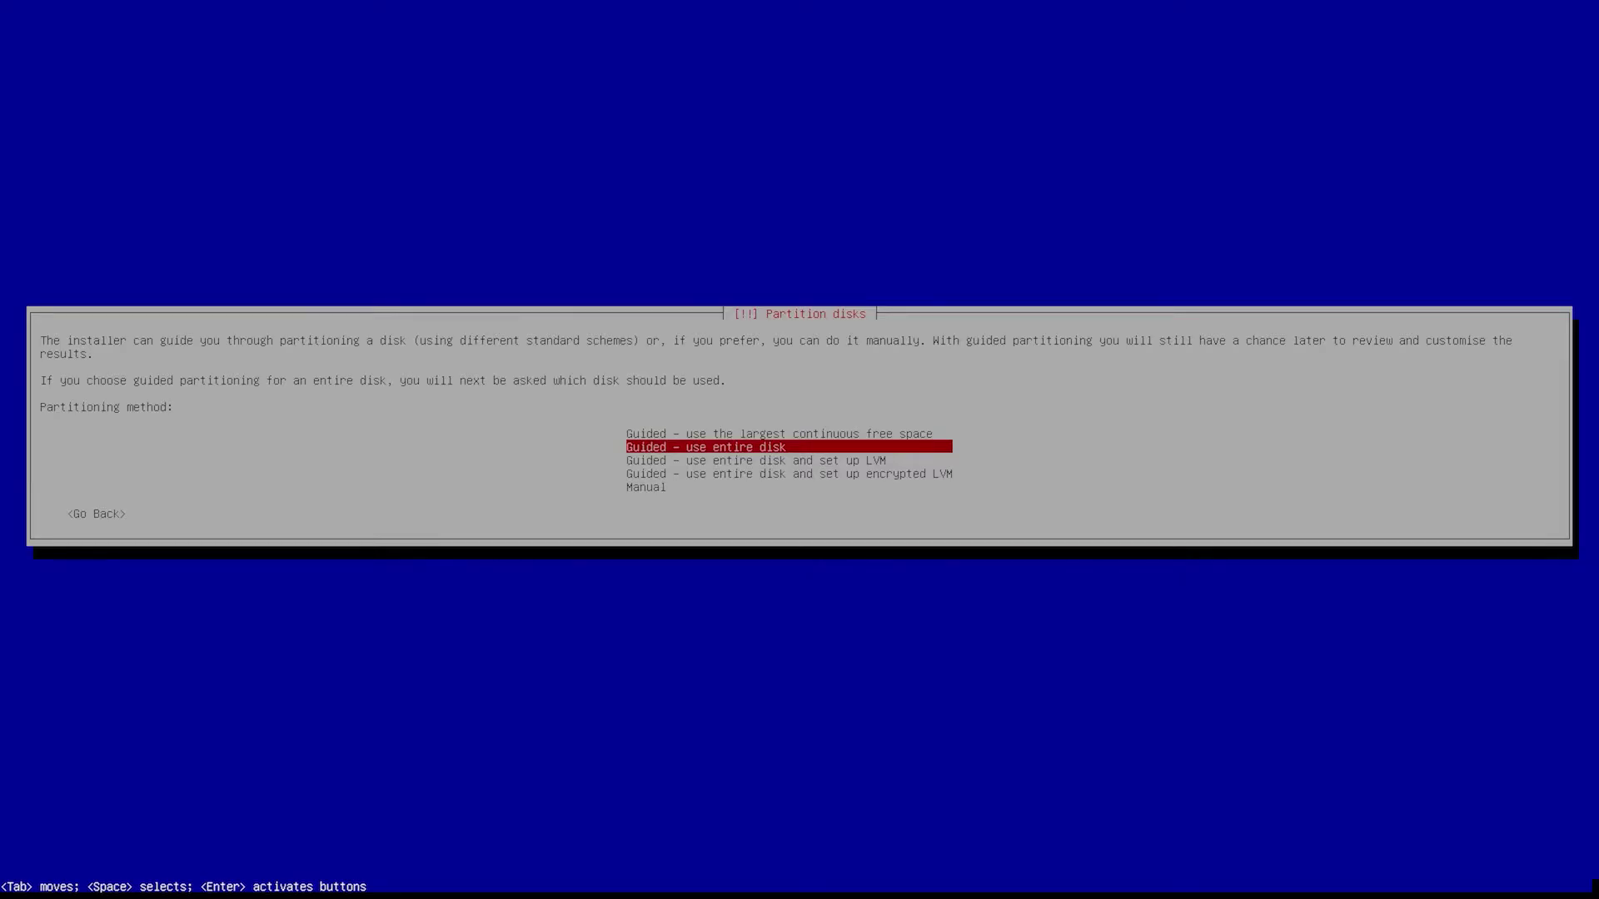
key("Return")
key("Down")
key("Up")
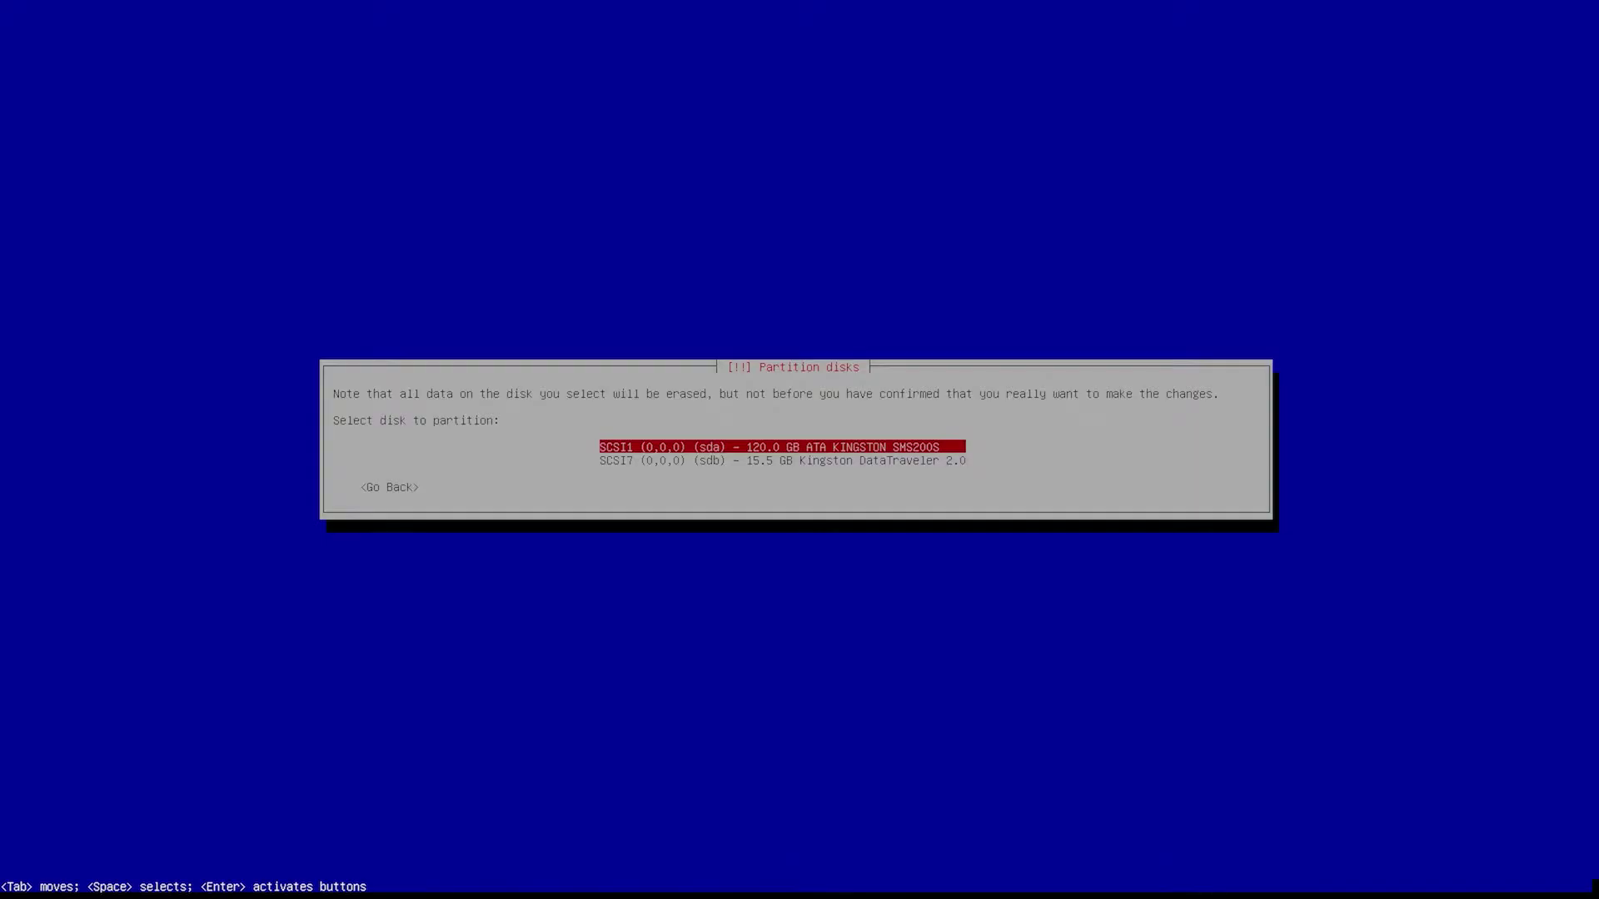
- Select the 120 GB Kingston SSD (sda) with the 'All files in one partition' scheme
key("Down")
key("Up")
key("Return")
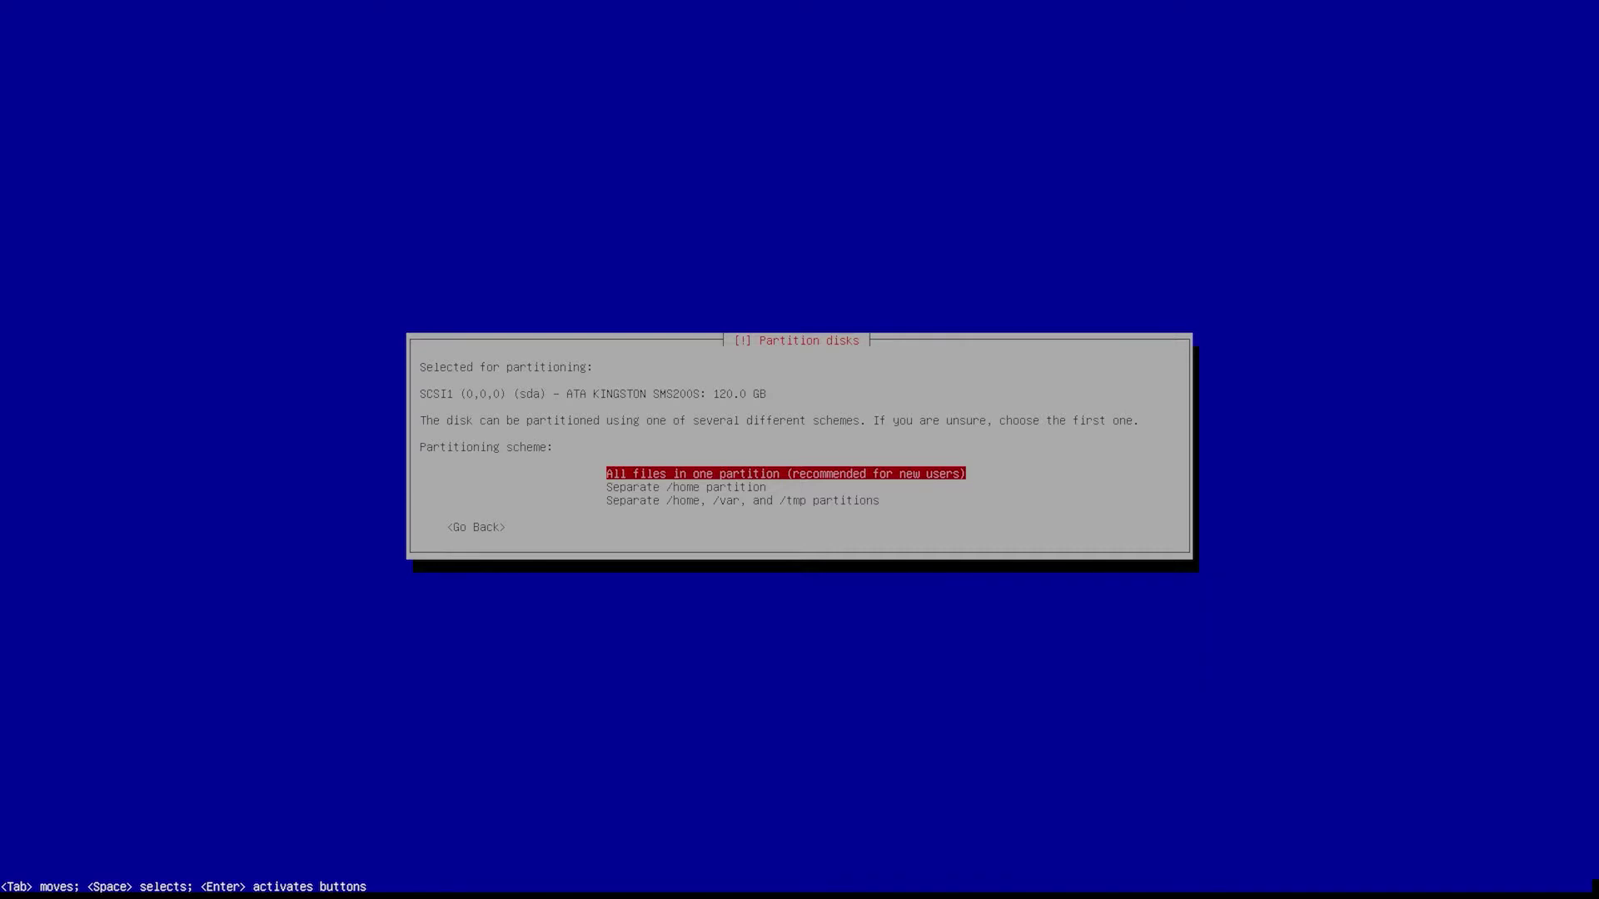
key("Return")
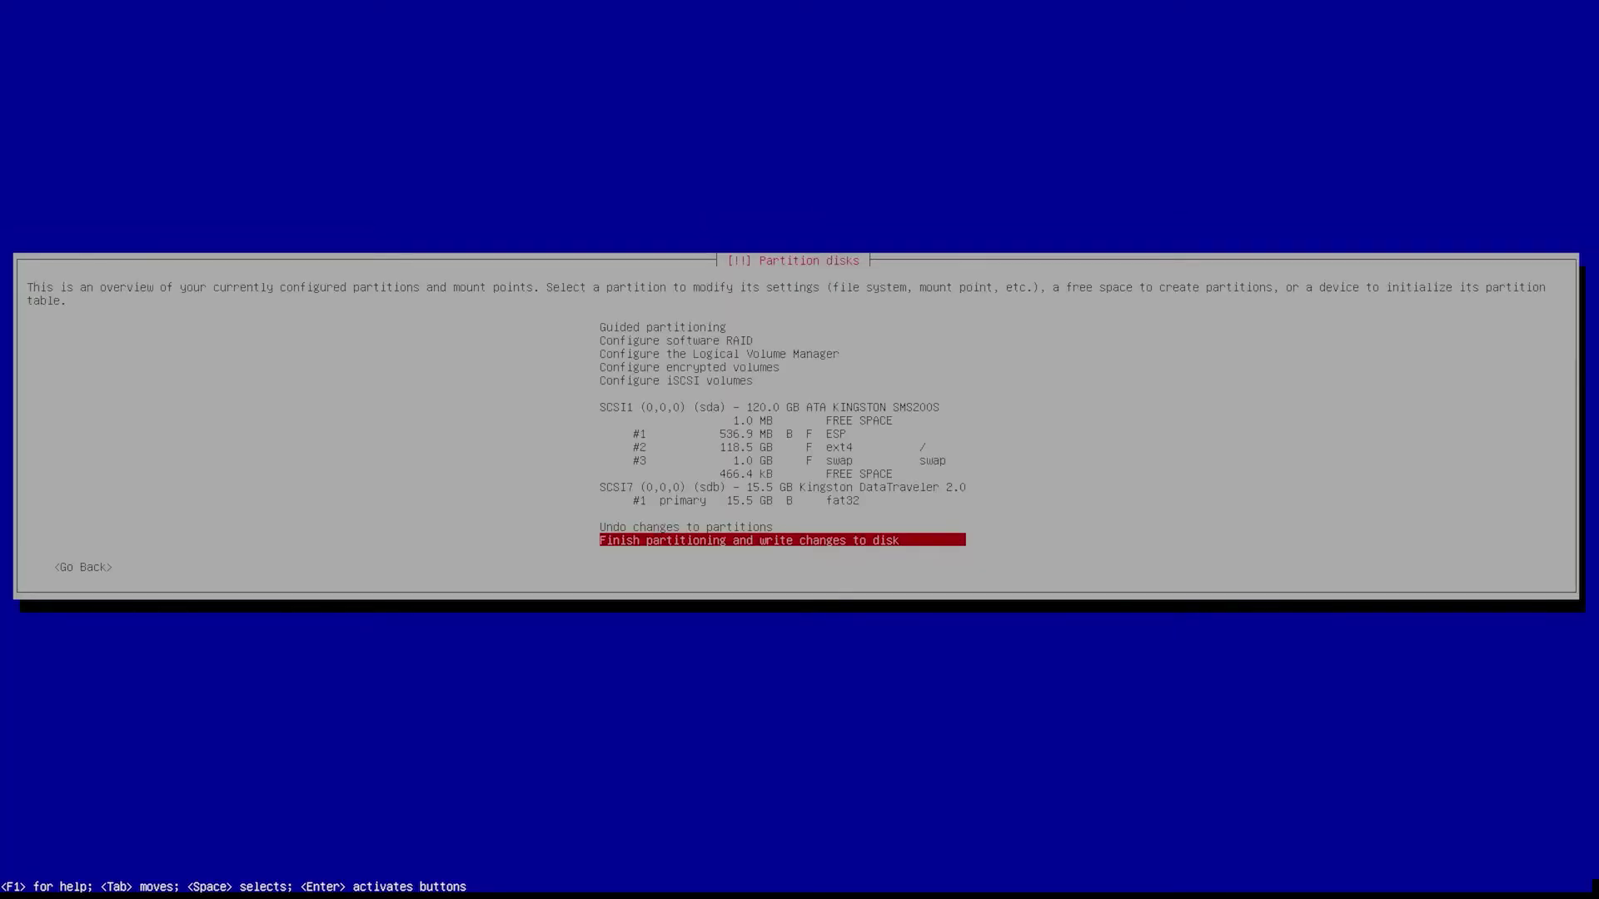
- Review the 536.9 MB ESP, 118.5 GB ext4 root and 1.0 GB swap, then finish partitioning
key("Up")
key("Up")
key("Up")
key("Up")
key("Up")
key("Up")
key("Up")
key("Up")
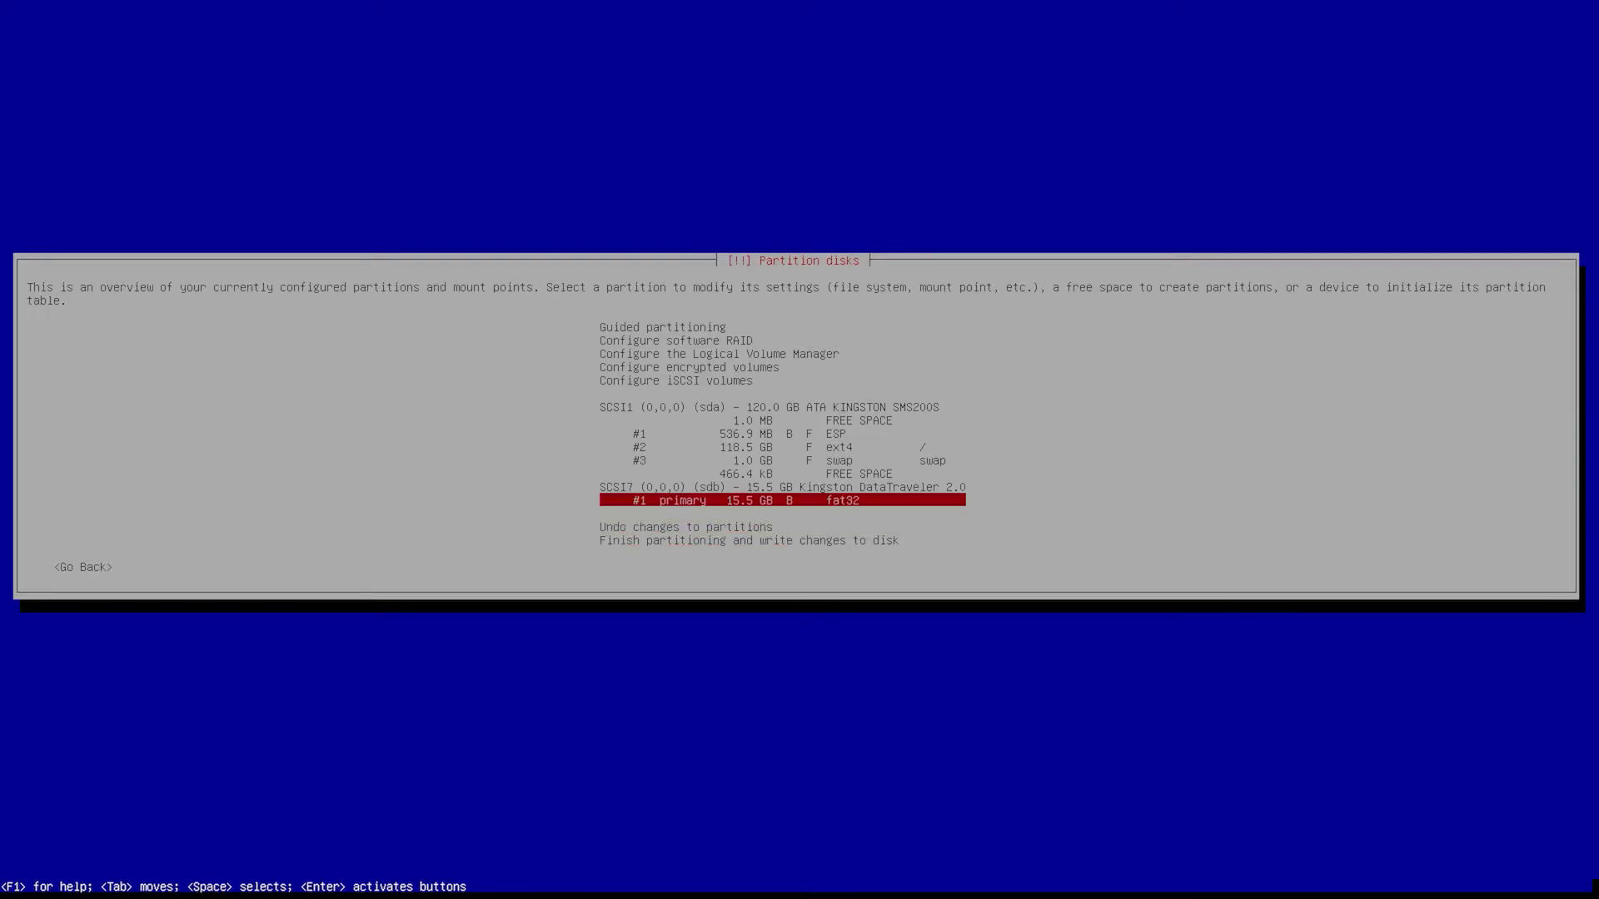
key("Down")
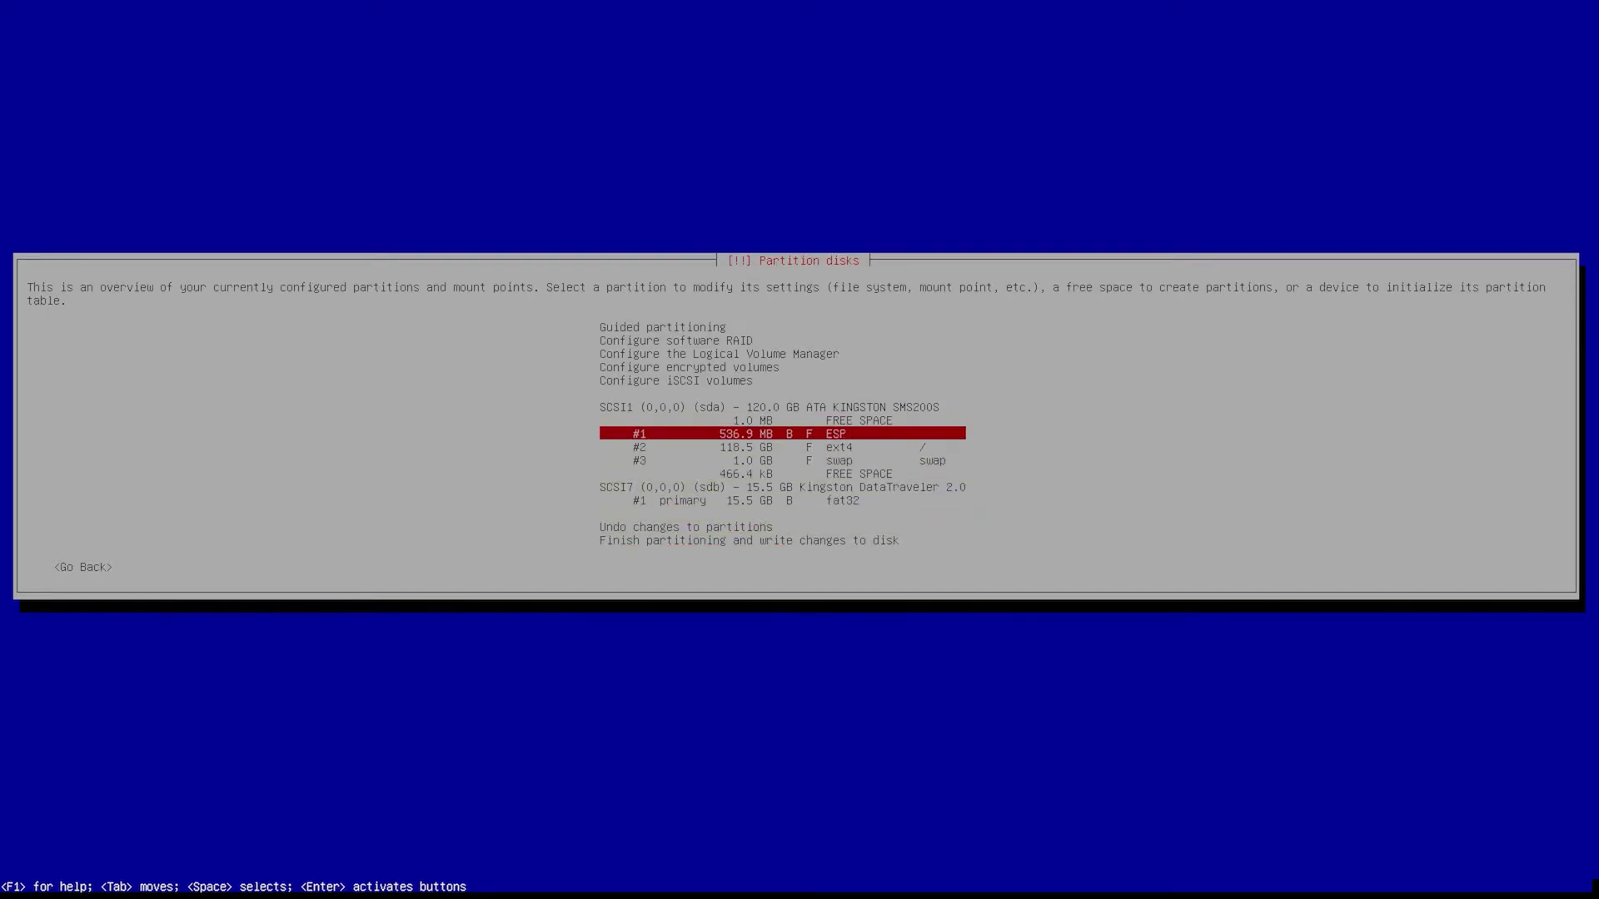
key("Down")
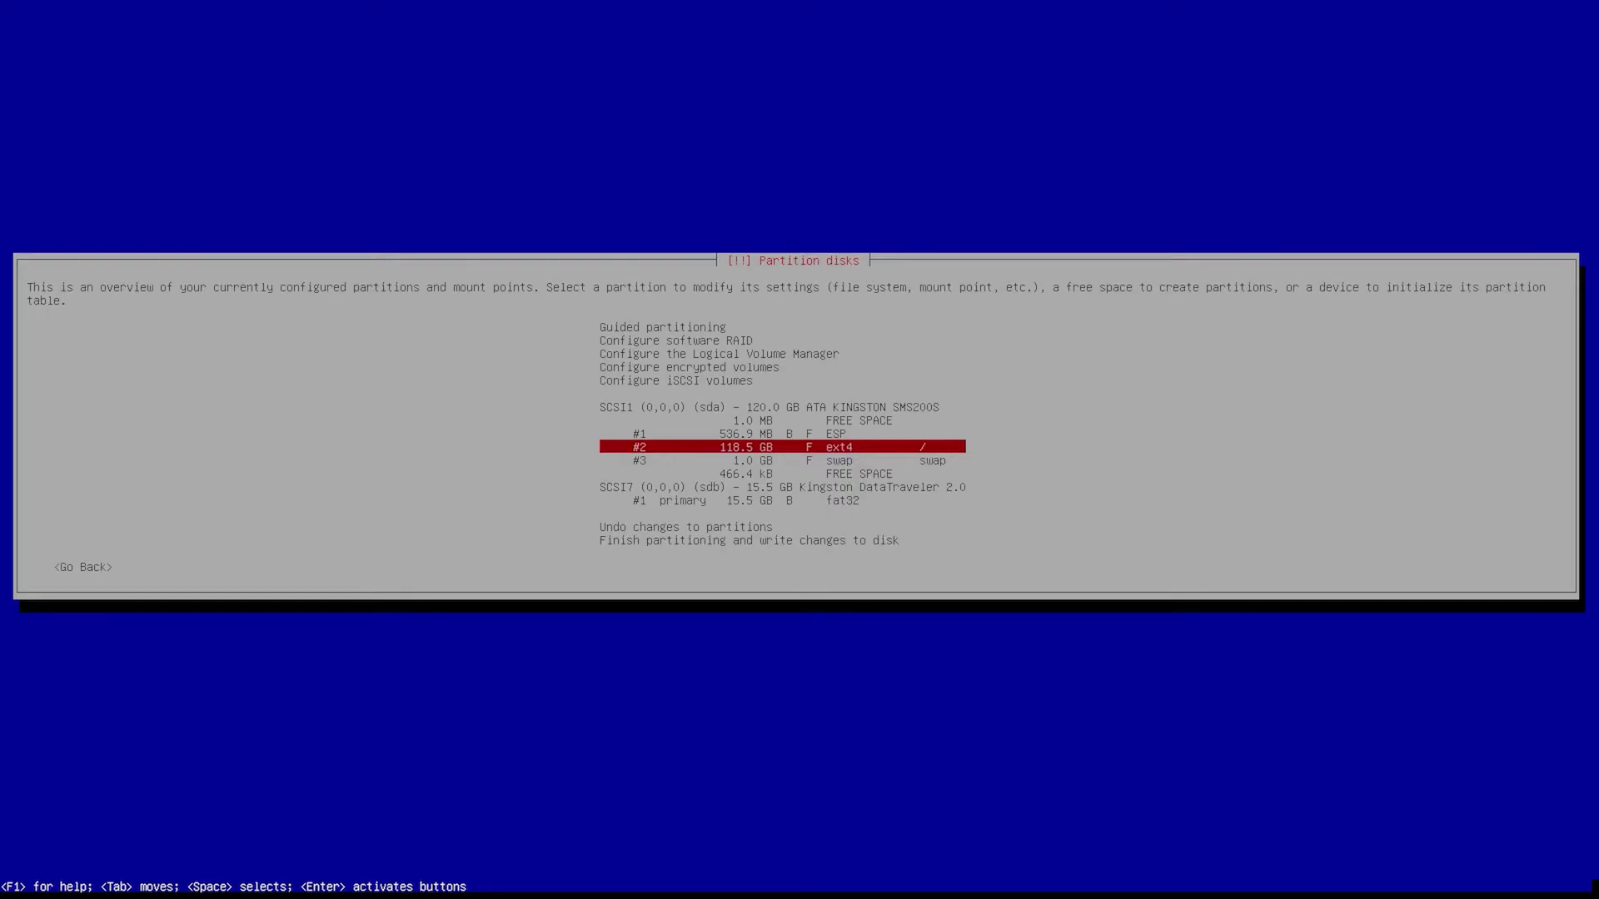
key("Down")
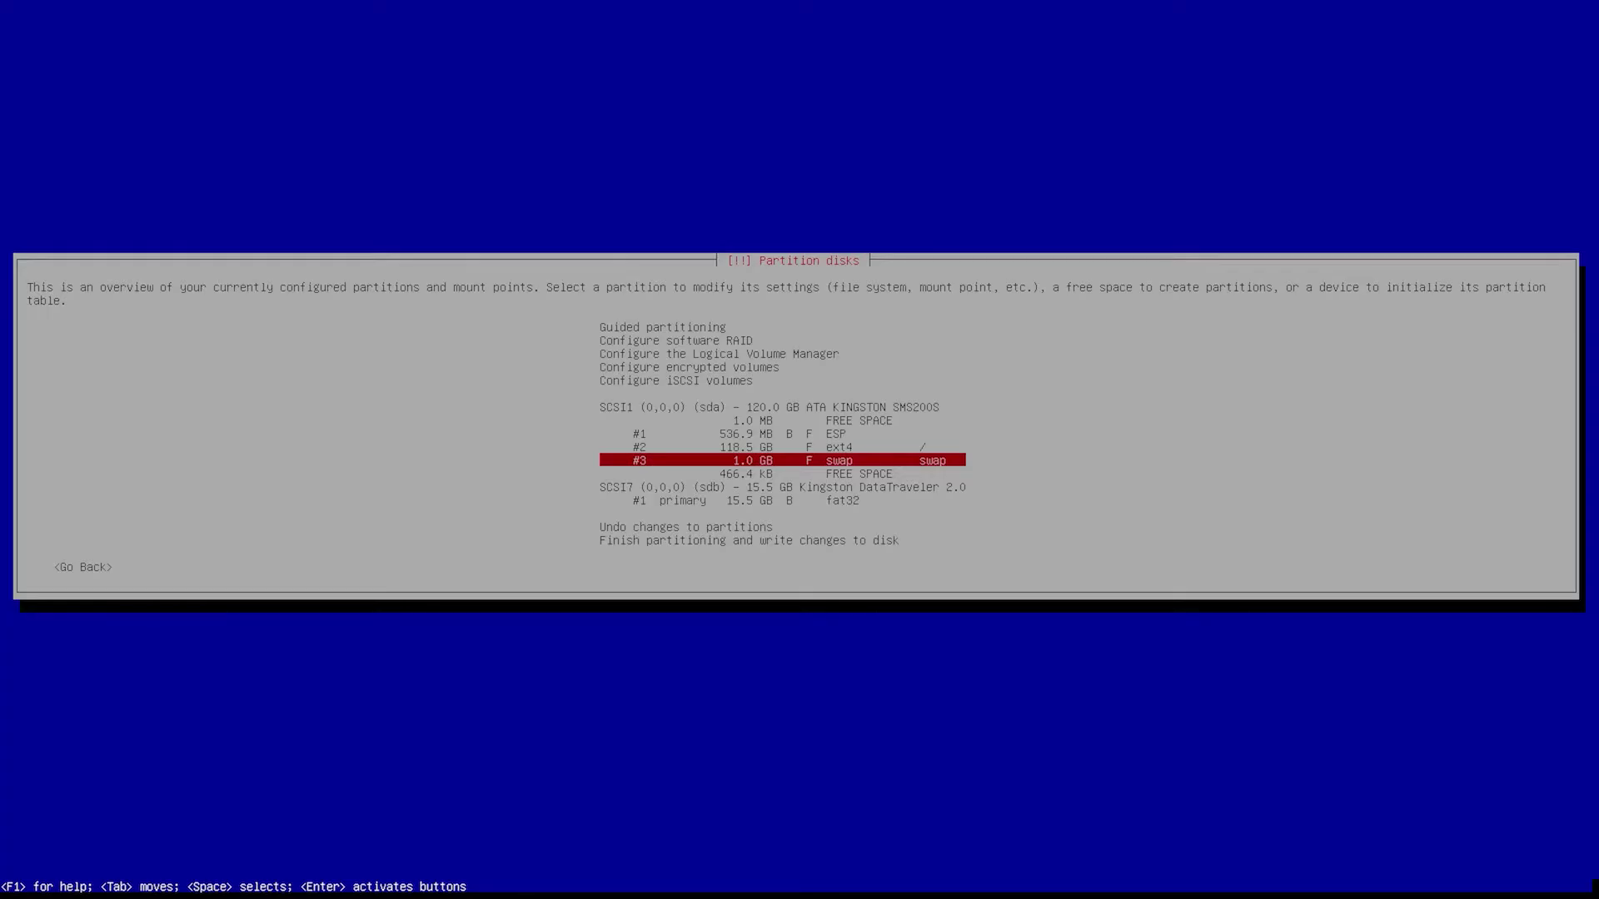
key("Down")
key("Down")
key("Down")
key("Down")
key("Down")
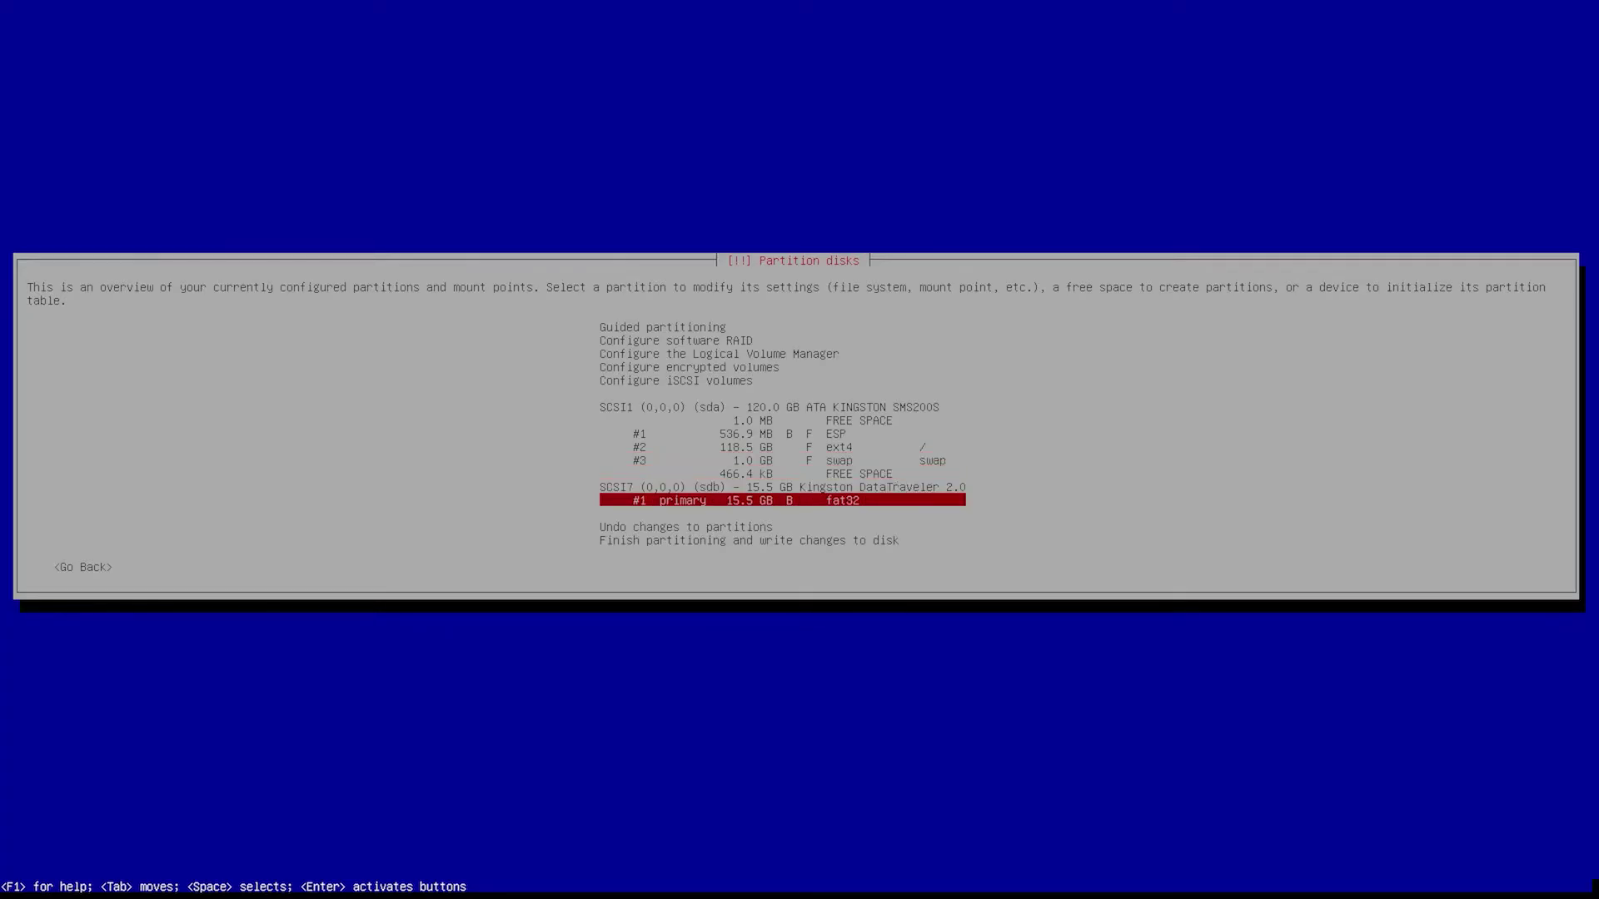
key("Down")
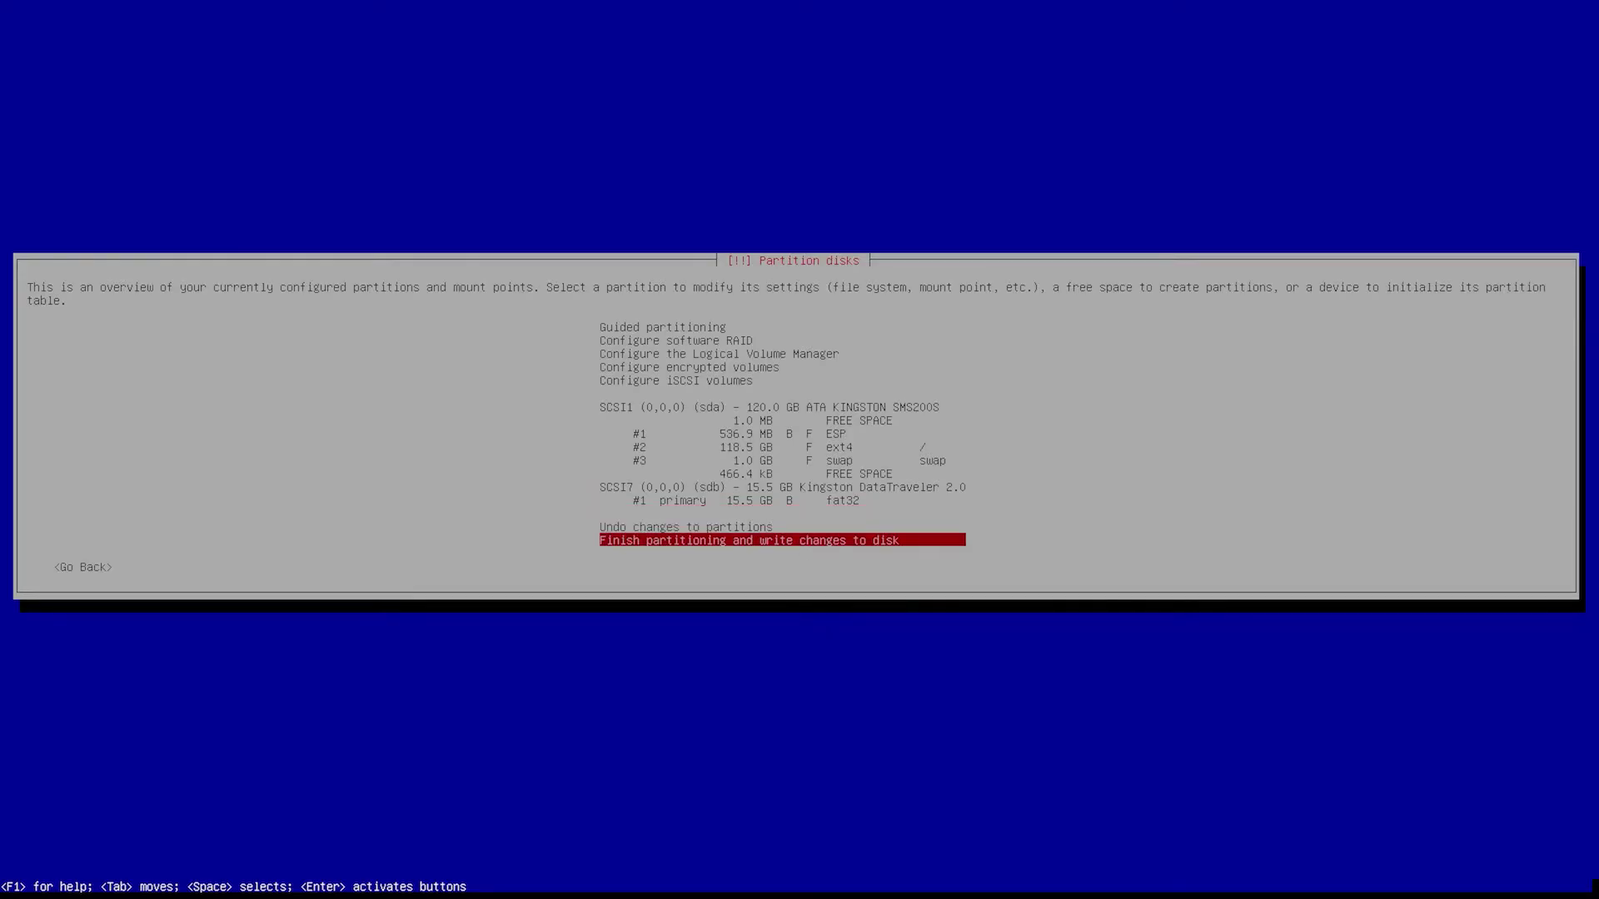
key("Return")
- Answer Yes to writing the partition changes to disk
key("Tab")
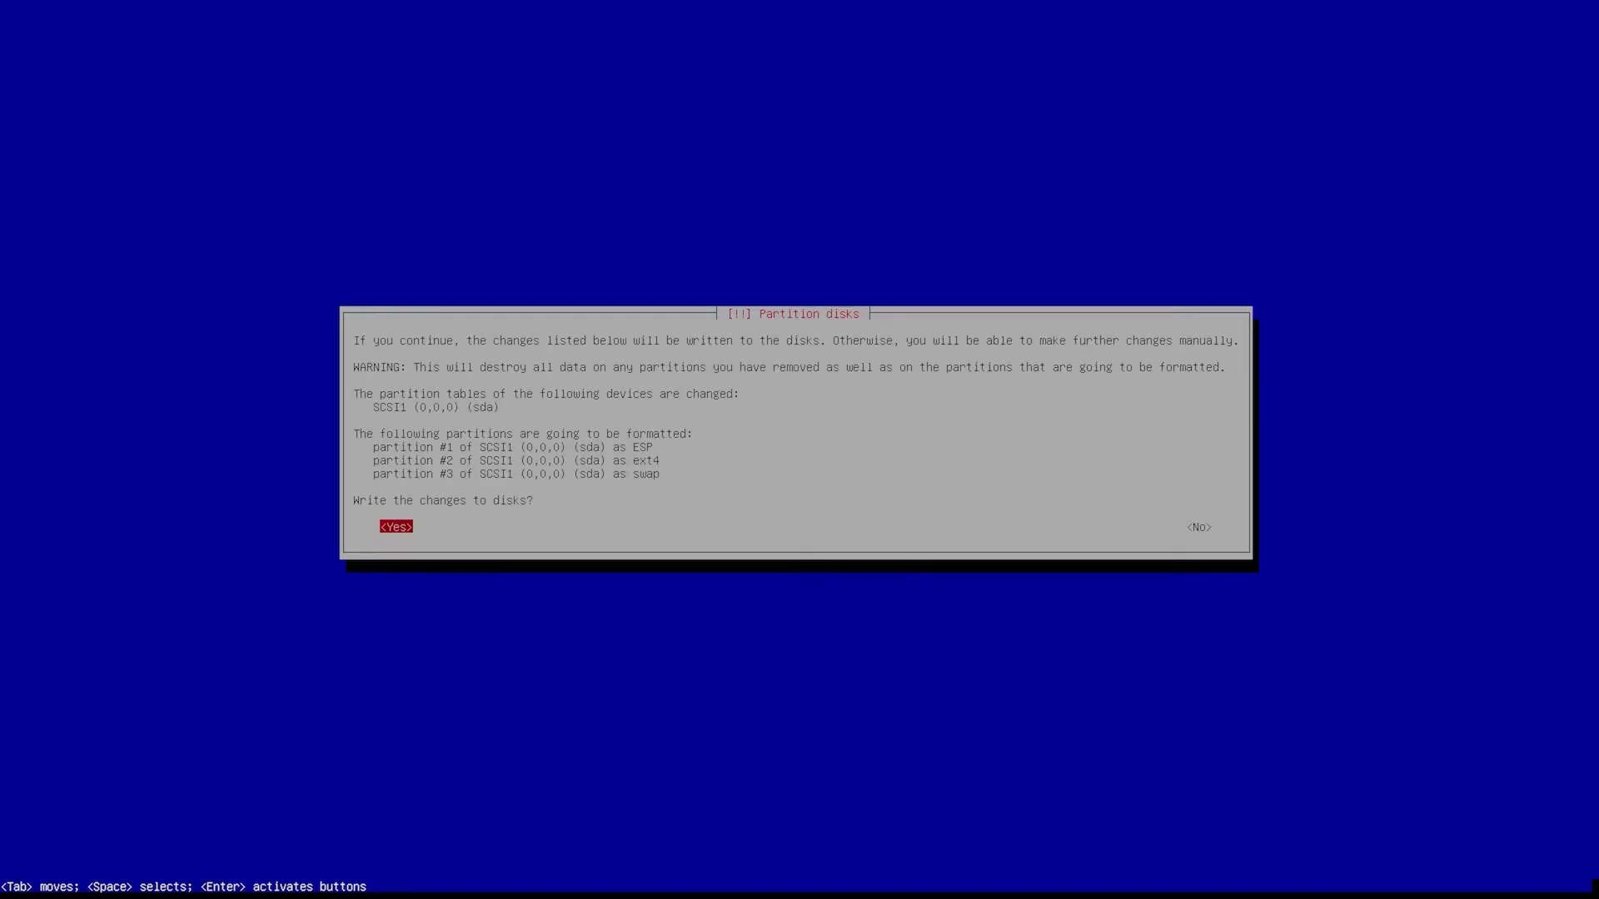
key("Return")
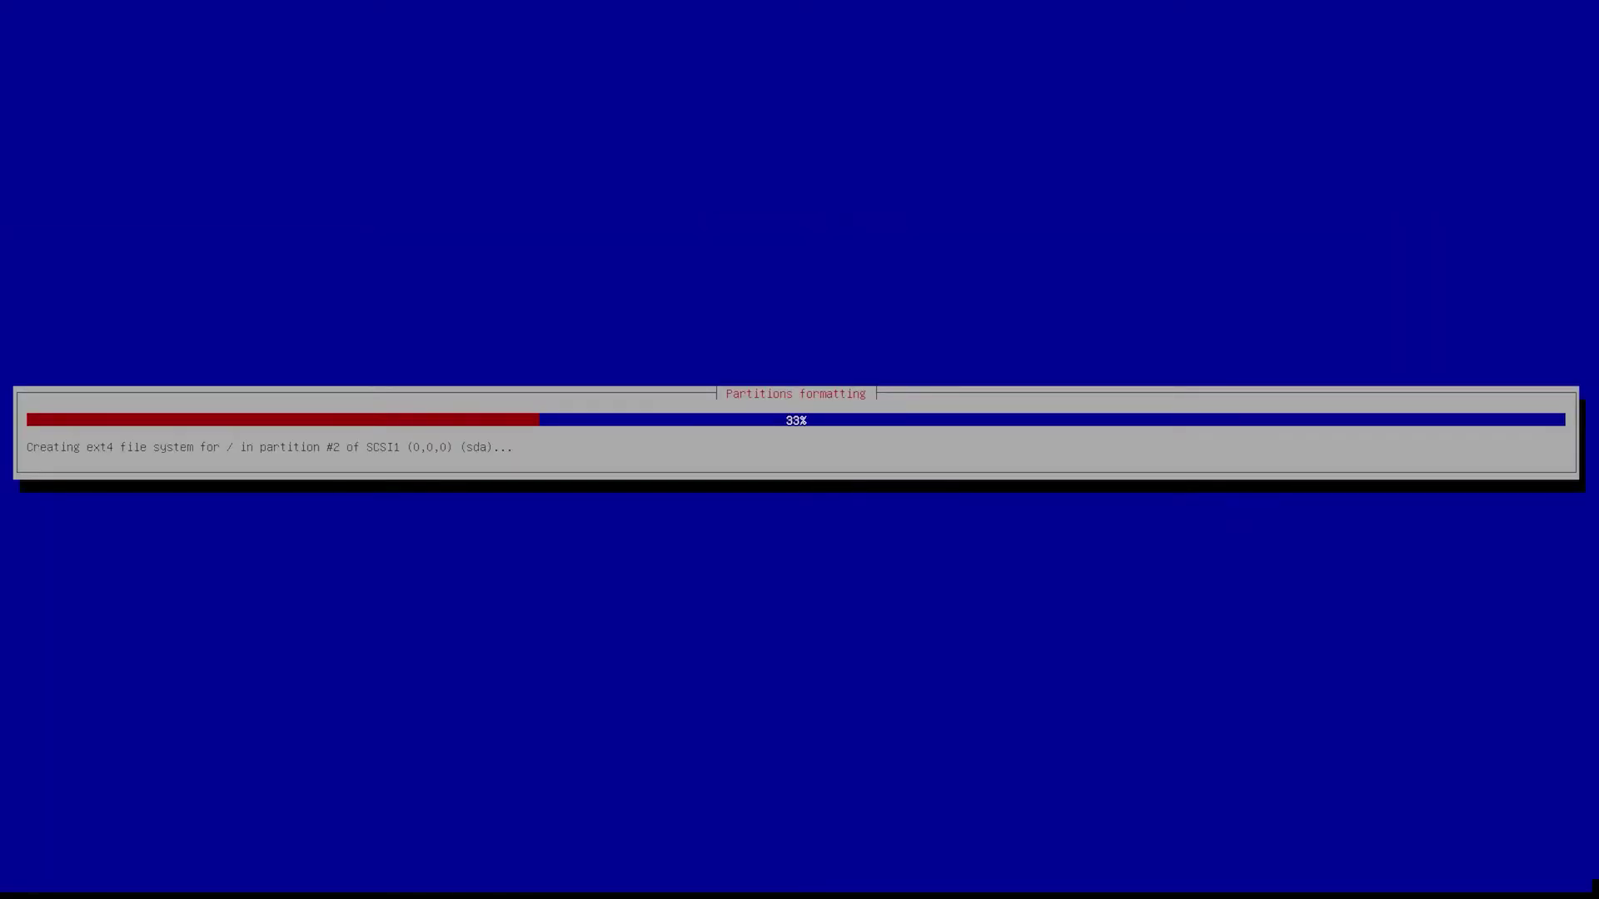